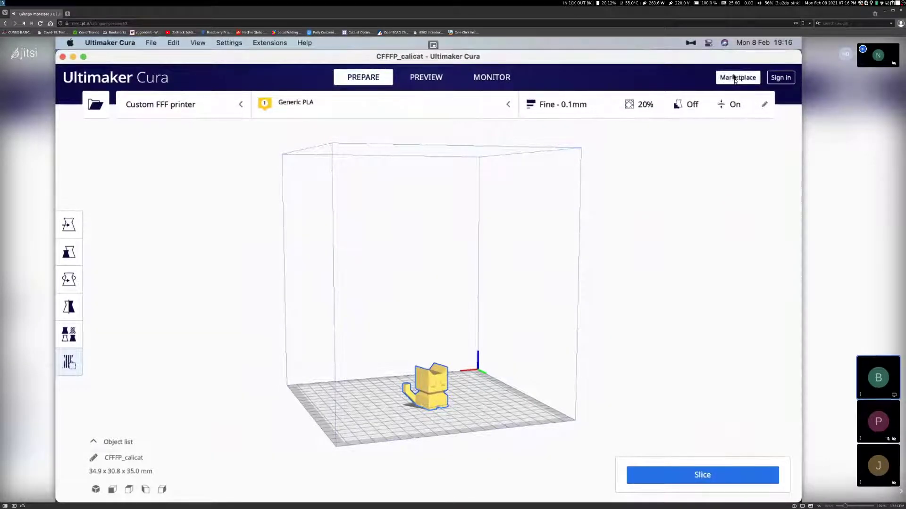
Open the Marketplace and look over the premium and community plugins, including the Settings Guide details.
{"action": "left_click", "coordinate": [734, 77]}
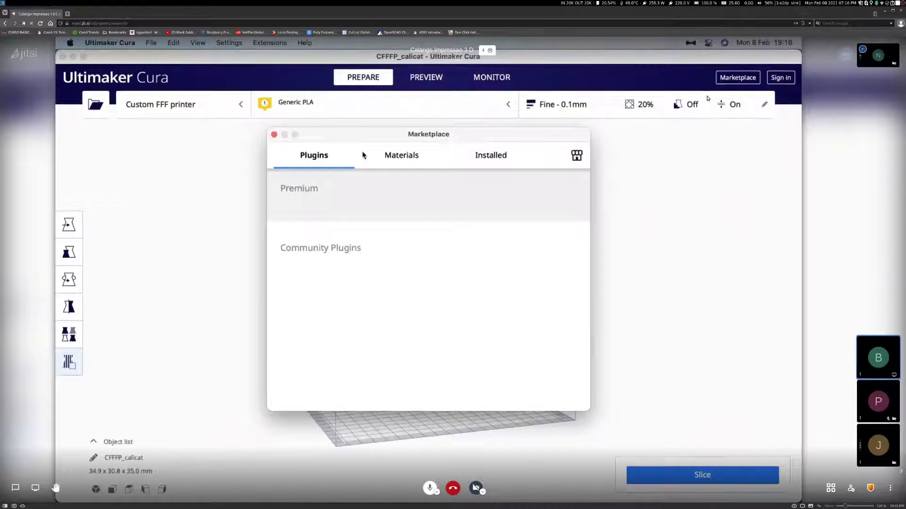
{"action": "left_click_drag", "start_coordinate": [369, 135], "coordinate": [377, 157]}
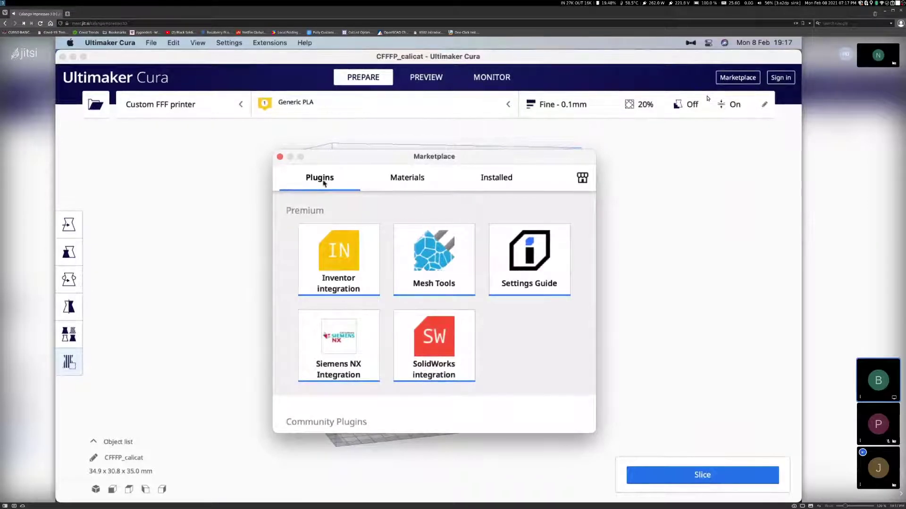
{"action": "scroll", "coordinate": [346, 297], "scroll_direction": "down", "scroll_amount": 3}
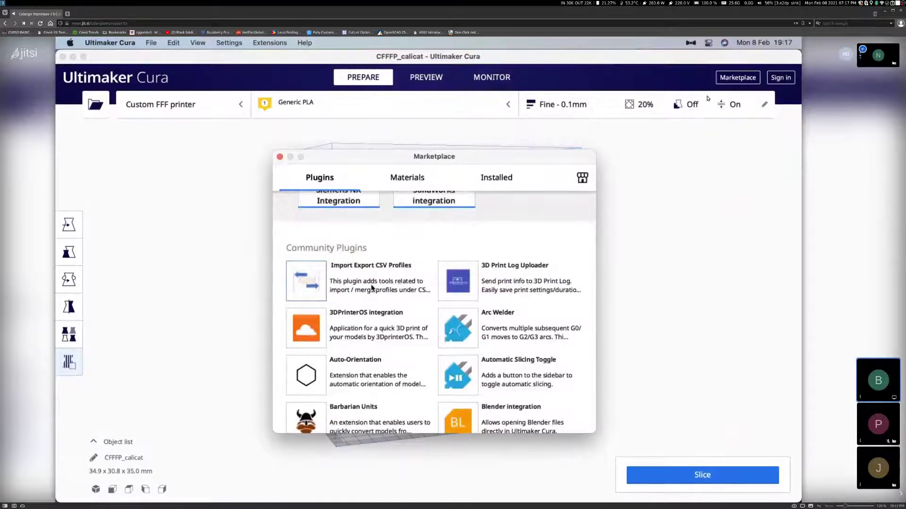
{"action": "scroll", "coordinate": [406, 274], "scroll_direction": "up", "scroll_amount": 3}
{"action": "scroll", "coordinate": [417, 265], "scroll_direction": "down", "scroll_amount": 2}
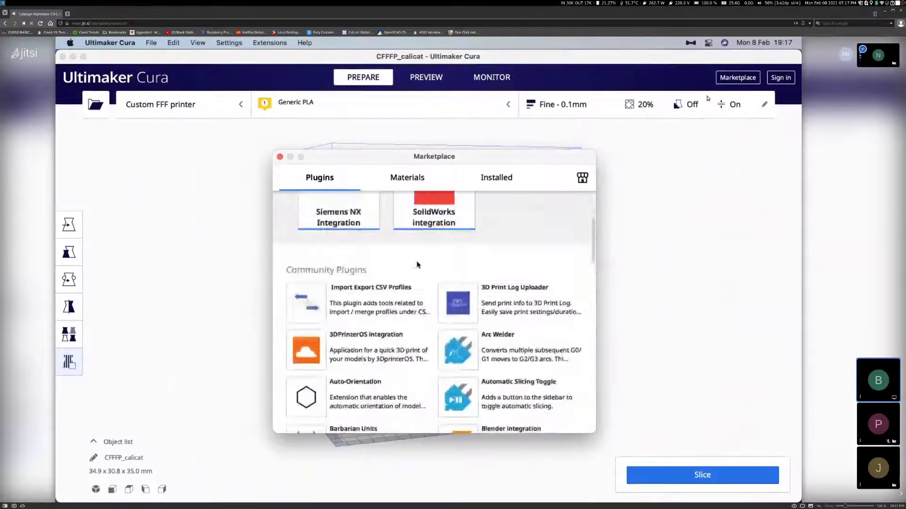
{"action": "scroll", "coordinate": [417, 264], "scroll_direction": "down", "scroll_amount": 1}
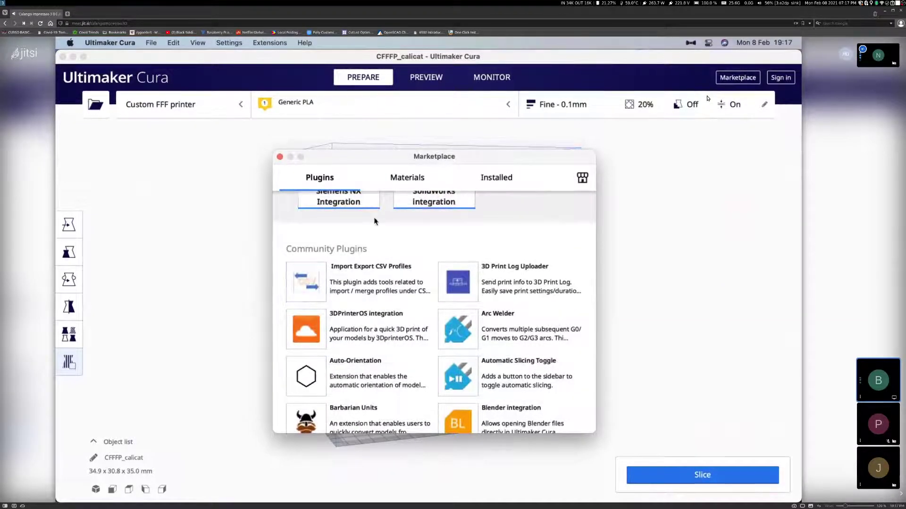
{"action": "scroll", "coordinate": [366, 240], "scroll_direction": "up", "scroll_amount": 5}
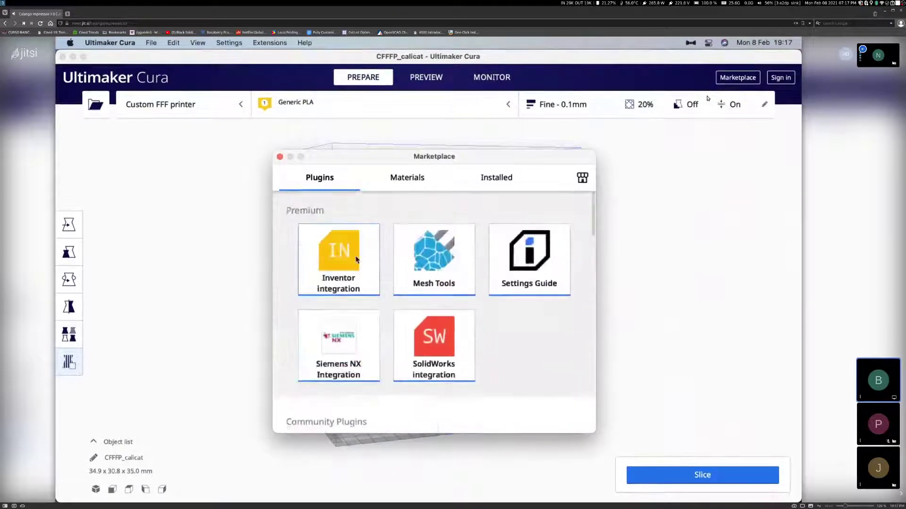
{"action": "left_click", "coordinate": [535, 264]}
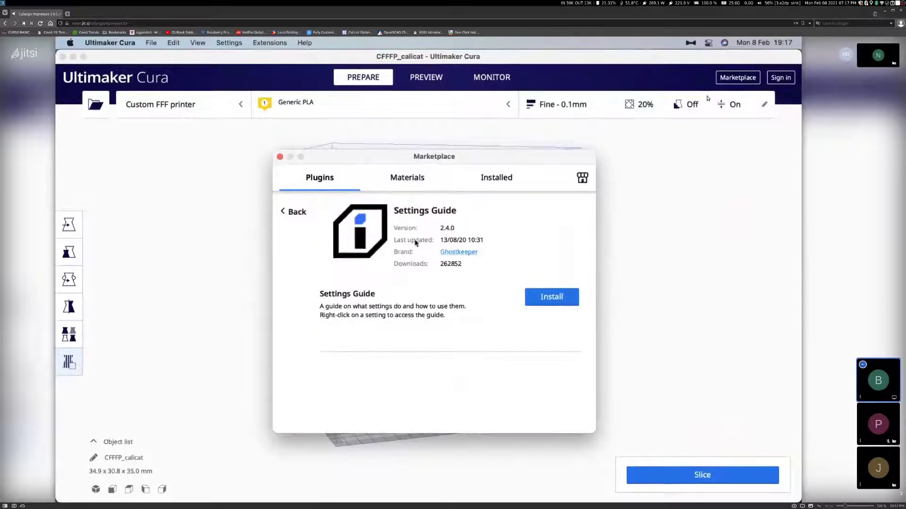
{"action": "left_click", "coordinate": [293, 212]}
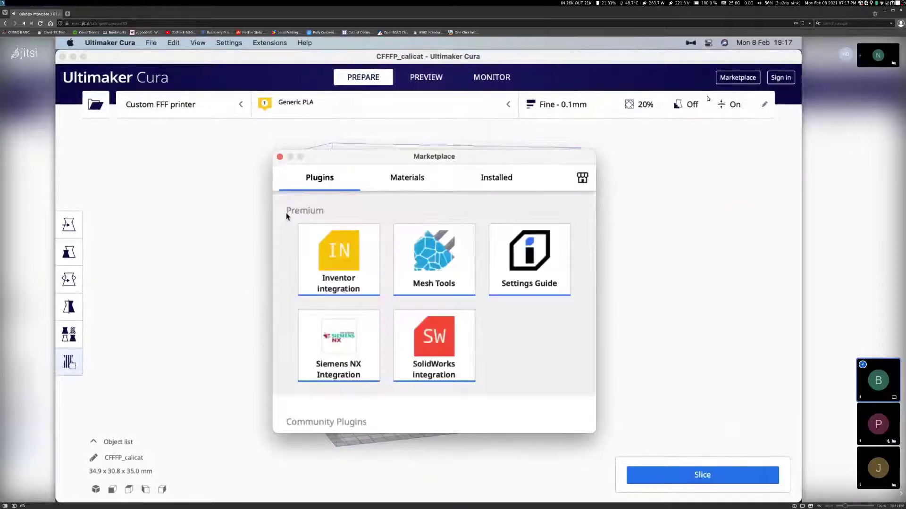
Find the Sidebar GUI plugin among the community plugins, install it and accept its license agreement.
{"action": "scroll", "coordinate": [516, 337], "scroll_direction": "down", "scroll_amount": 1}
{"action": "scroll", "coordinate": [516, 337], "scroll_direction": "down", "scroll_amount": 4}
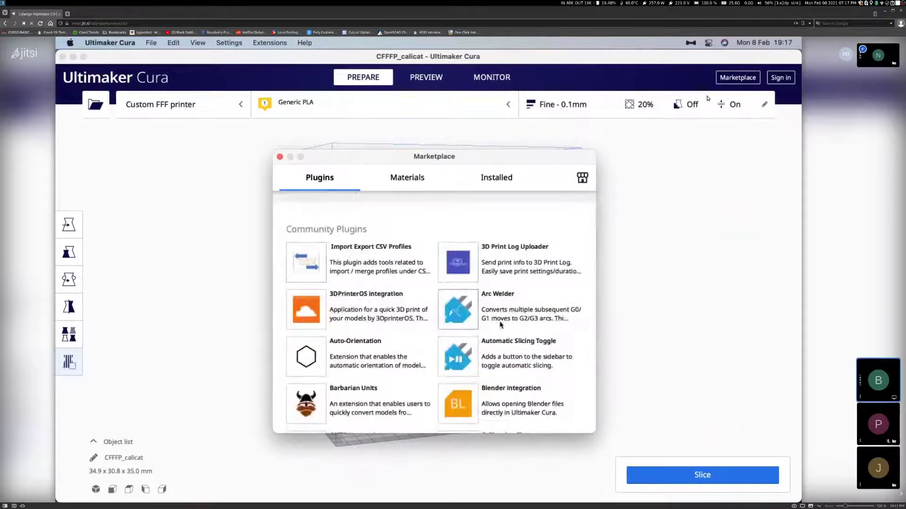
{"action": "scroll", "coordinate": [470, 333], "scroll_direction": "down", "scroll_amount": 5}
{"action": "scroll", "coordinate": [470, 332], "scroll_direction": "down", "scroll_amount": 5}
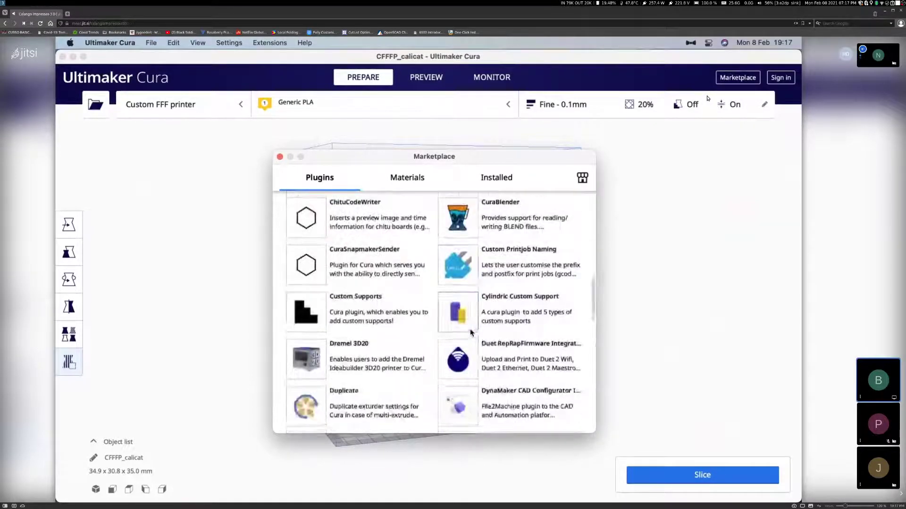
{"action": "scroll", "coordinate": [470, 333], "scroll_direction": "down", "scroll_amount": 6}
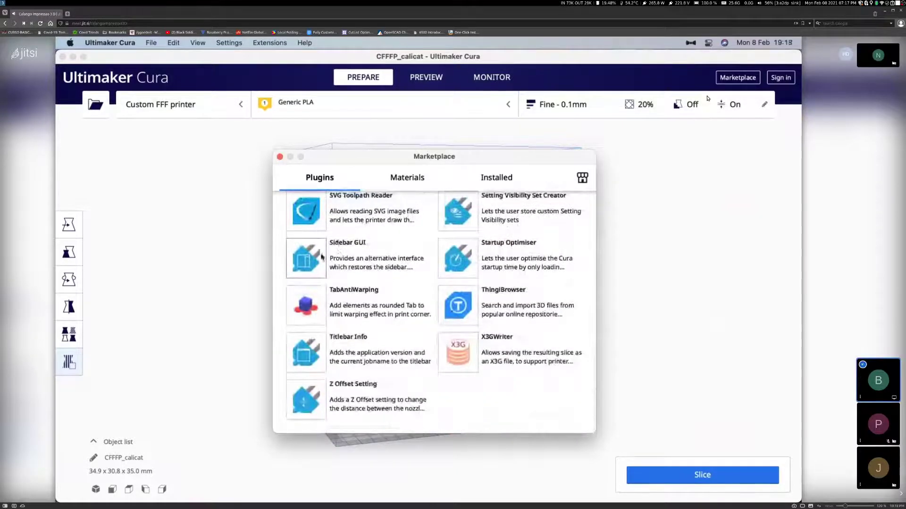
{"action": "left_click", "coordinate": [313, 256]}
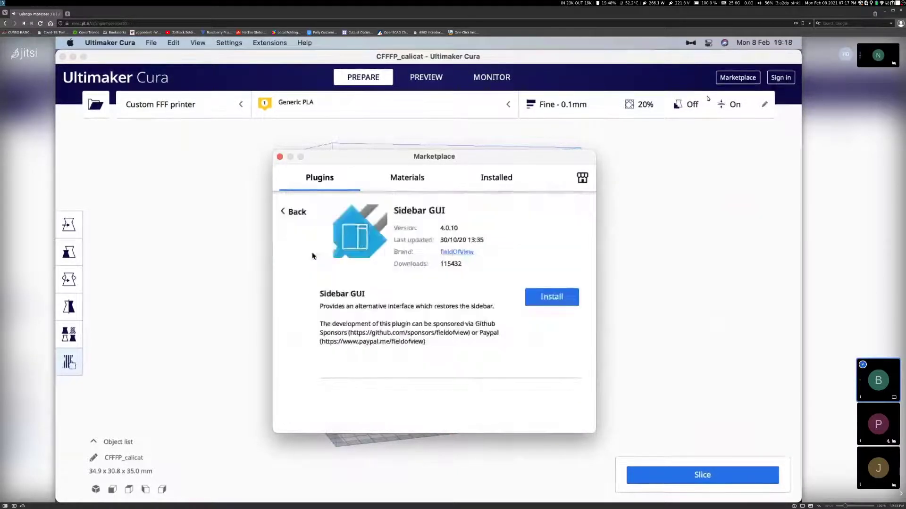
{"action": "left_click", "coordinate": [555, 299]}
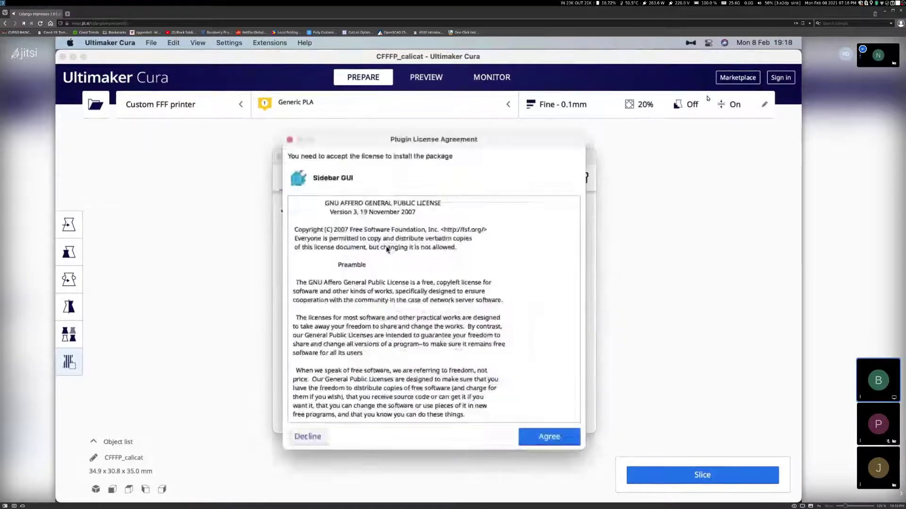
{"action": "left_click", "coordinate": [546, 437]}
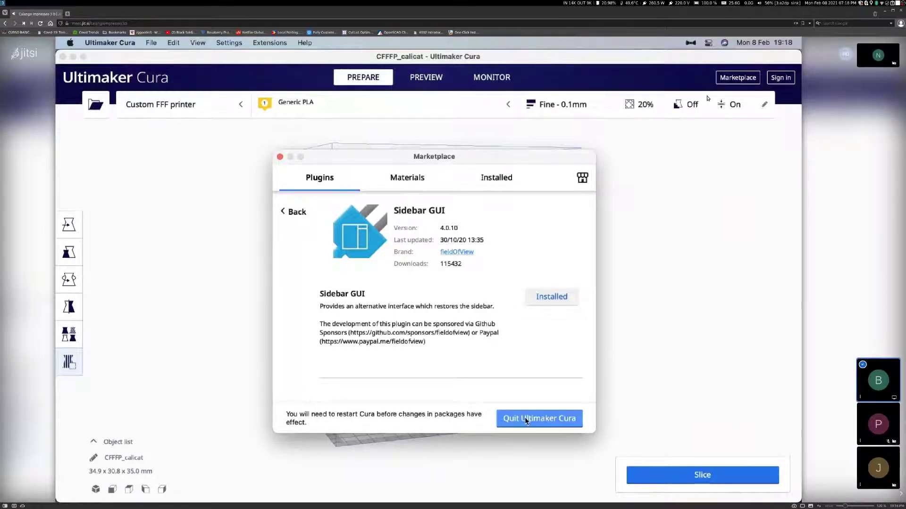
Return to the premium plugins, install Settings Guide and accept its license agreement.
{"action": "left_click", "coordinate": [289, 212]}
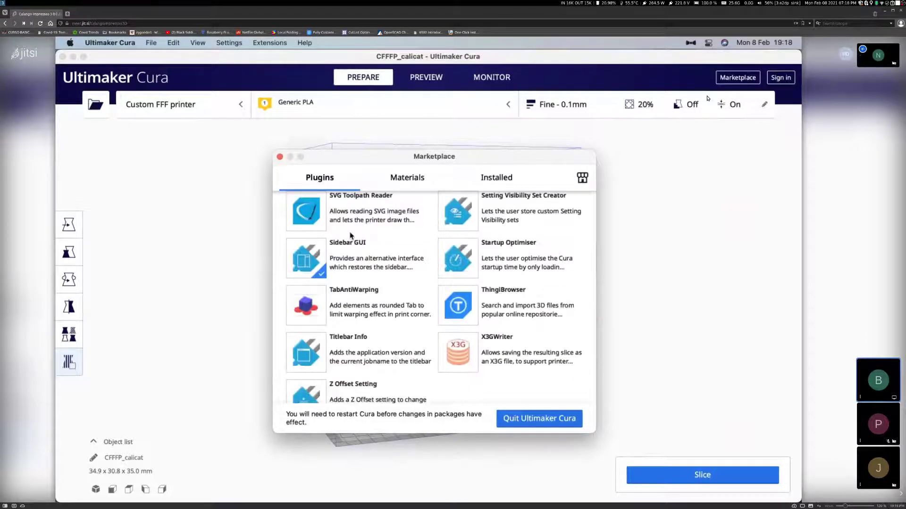
{"action": "scroll", "coordinate": [499, 251], "scroll_direction": "up", "scroll_amount": 3}
{"action": "scroll", "coordinate": [500, 251], "scroll_direction": "up", "scroll_amount": 10}
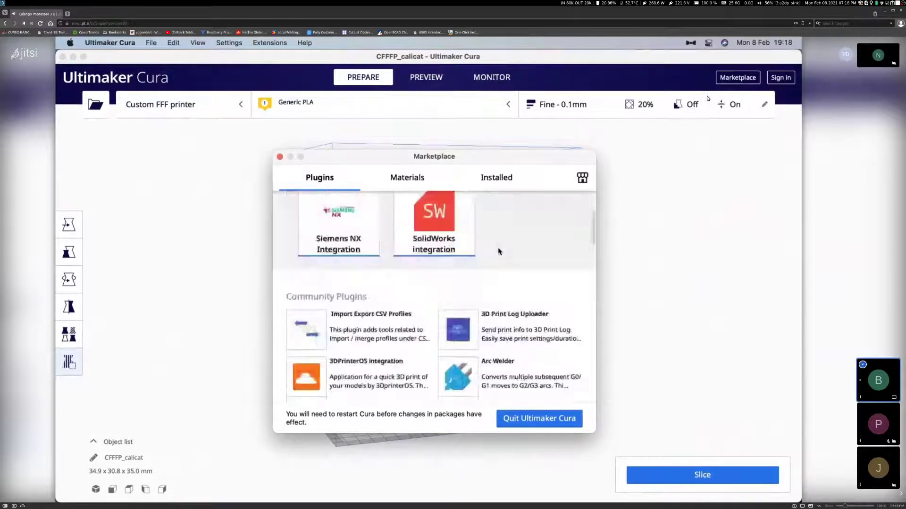
{"action": "left_click", "coordinate": [499, 252]}
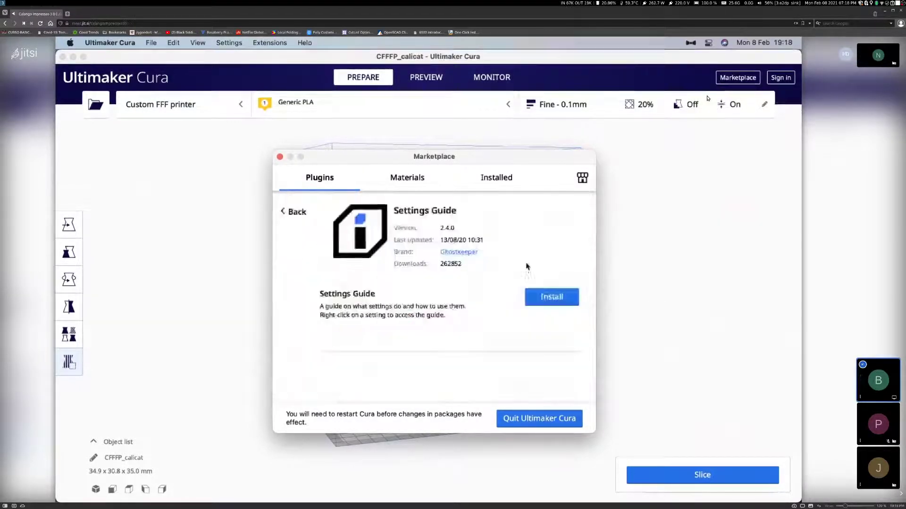
{"action": "left_click", "coordinate": [548, 301]}
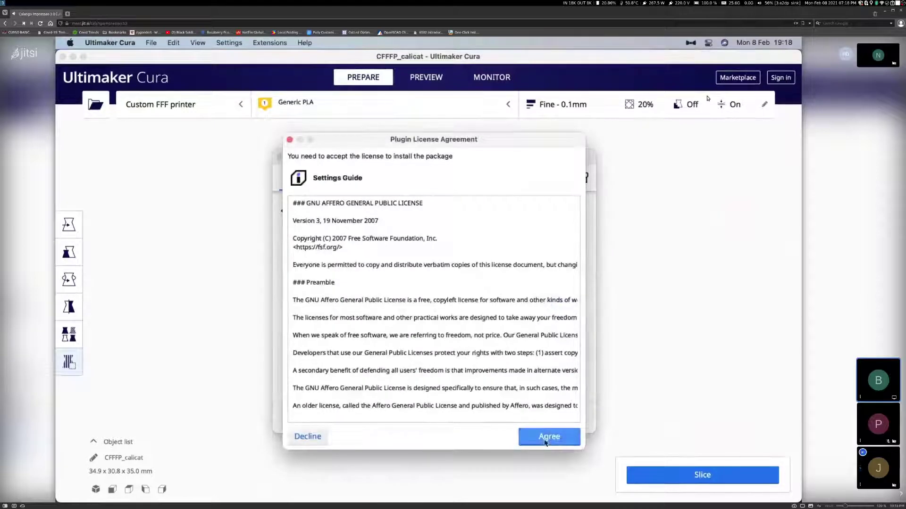
{"action": "left_click", "coordinate": [545, 441]}
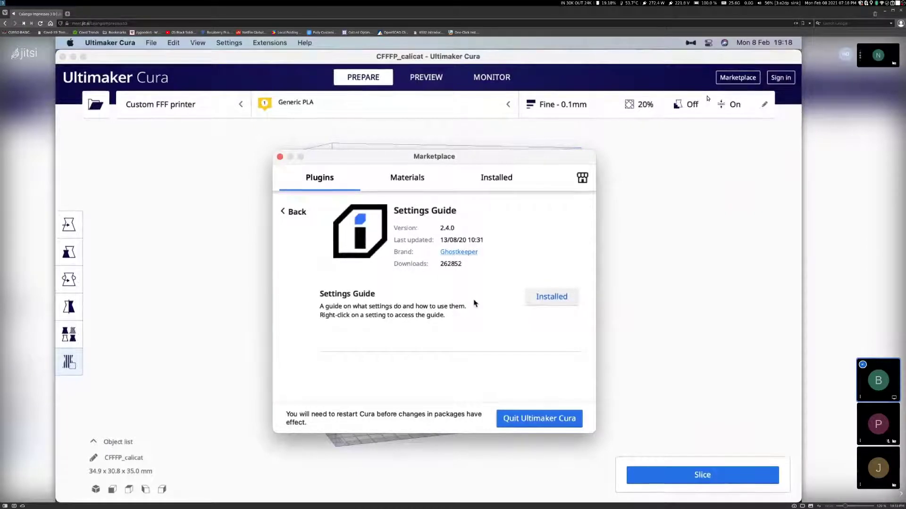
Quit and relaunch Ultimaker Cura to load the installed plugins, and set the Jitsi meeting to full screen.
{"action": "left_click", "coordinate": [548, 419]}
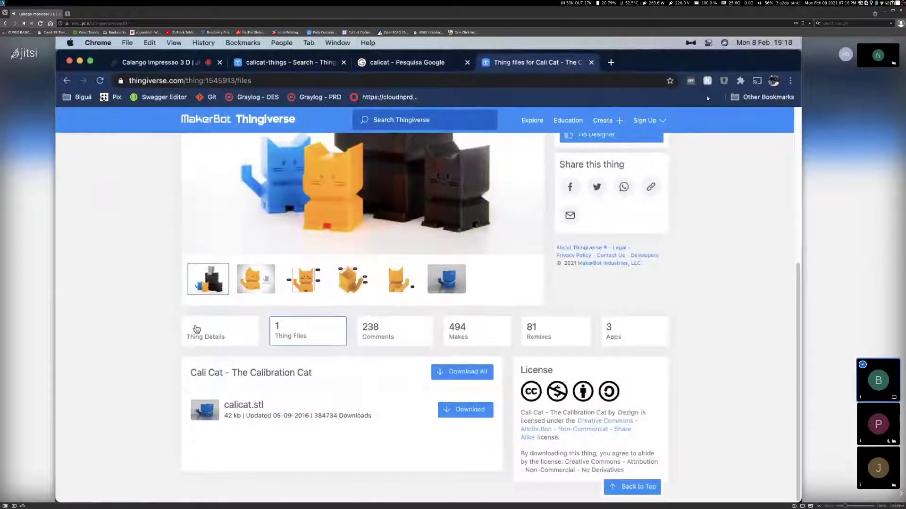
{"action": "key", "text": "super+space"}
{"action": "type", "text": "ult"}
{"action": "key", "text": "Return"}
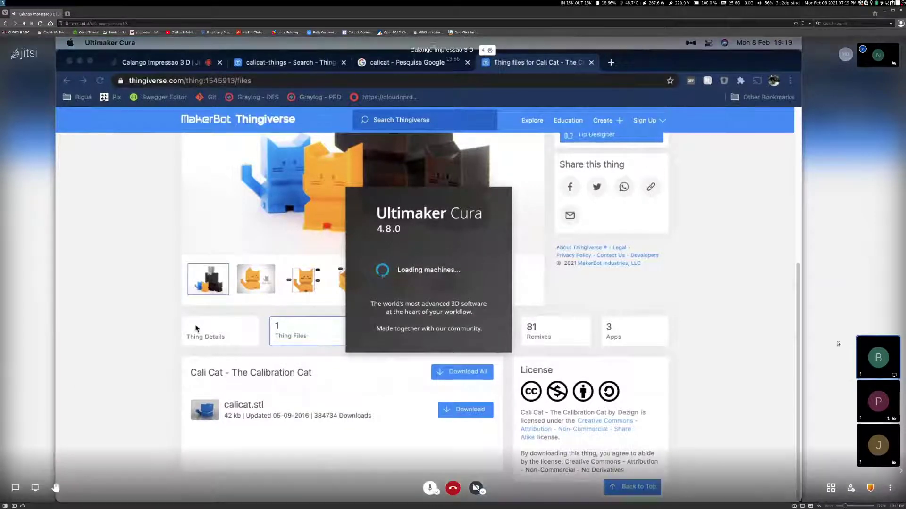
{"action": "left_click", "coordinate": [890, 488]}
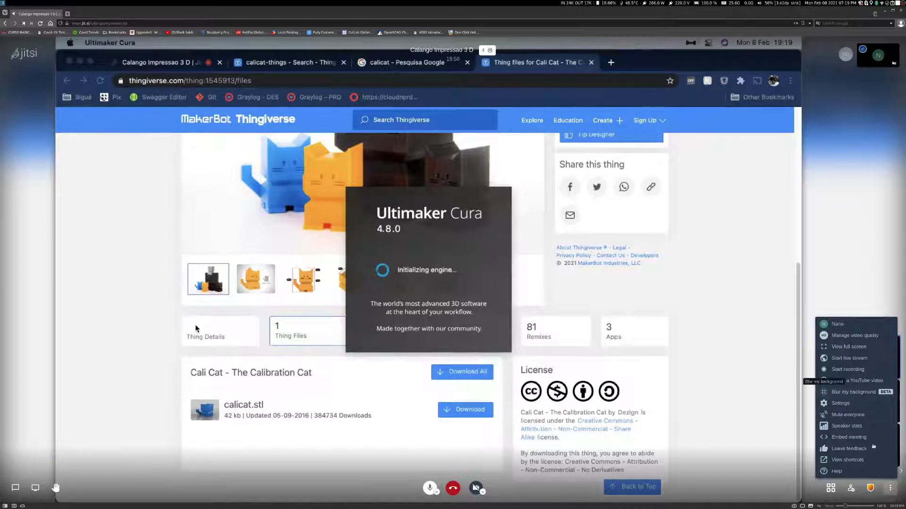
{"action": "left_click", "coordinate": [870, 346]}
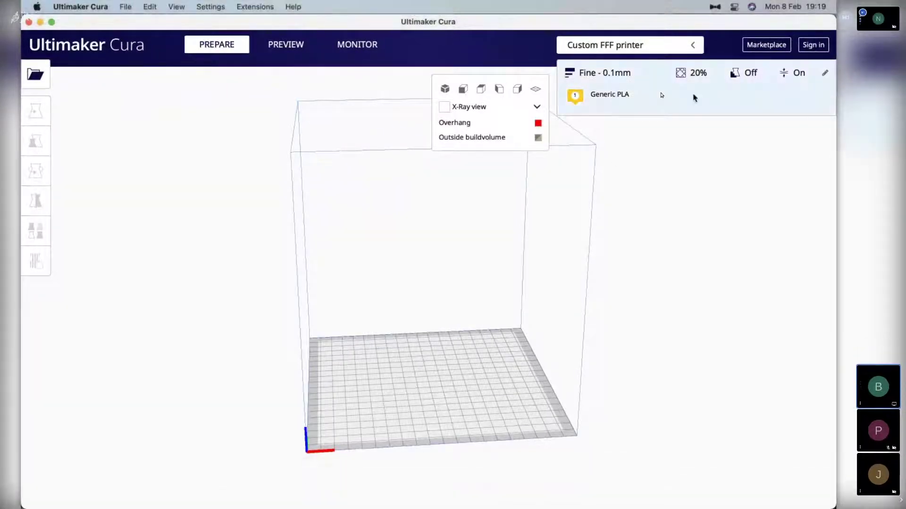
Expand the print settings and reopen the calicat model from the recent files.
{"action": "left_click", "coordinate": [589, 95]}
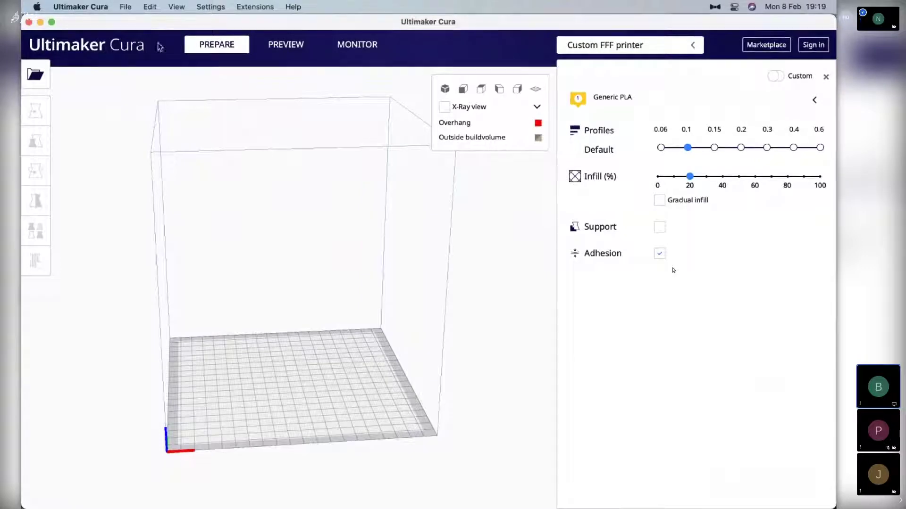
{"action": "left_click", "coordinate": [125, 7]}
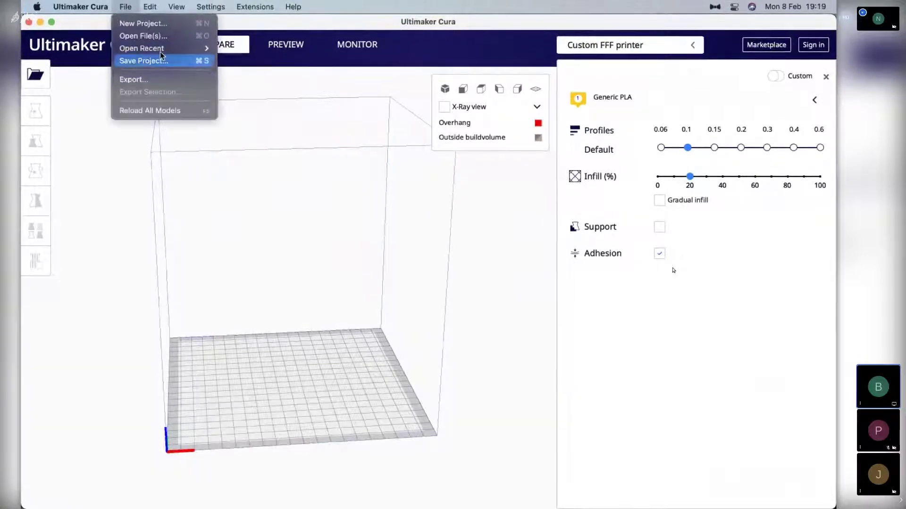
{"action": "left_click", "coordinate": [237, 49]}
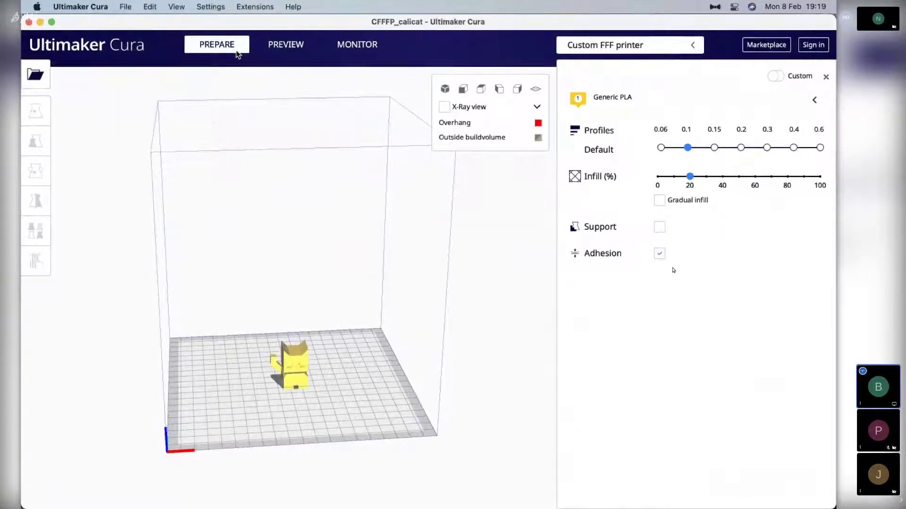
Select the cat model, set the default profile's layer height to 0.2 and slice it.
{"action": "left_click", "coordinate": [292, 375]}
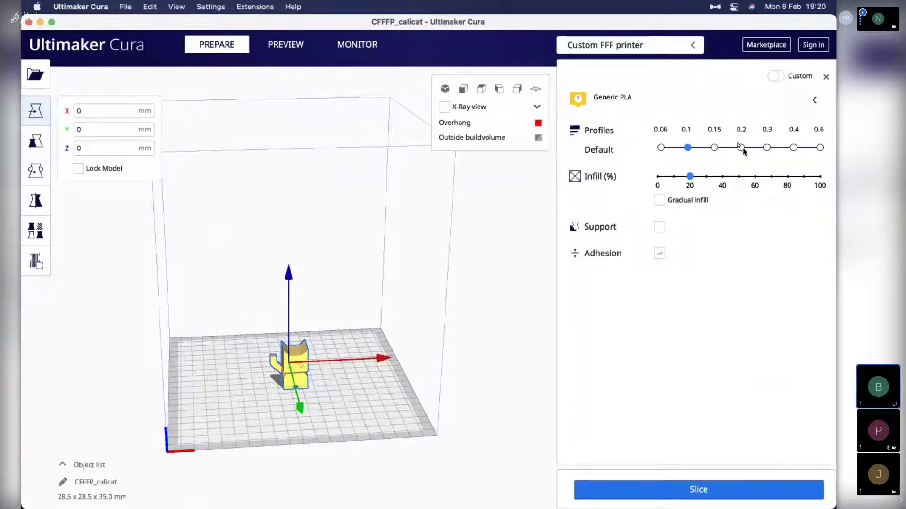
{"action": "left_click", "coordinate": [741, 147]}
{"action": "left_click", "coordinate": [669, 490]}
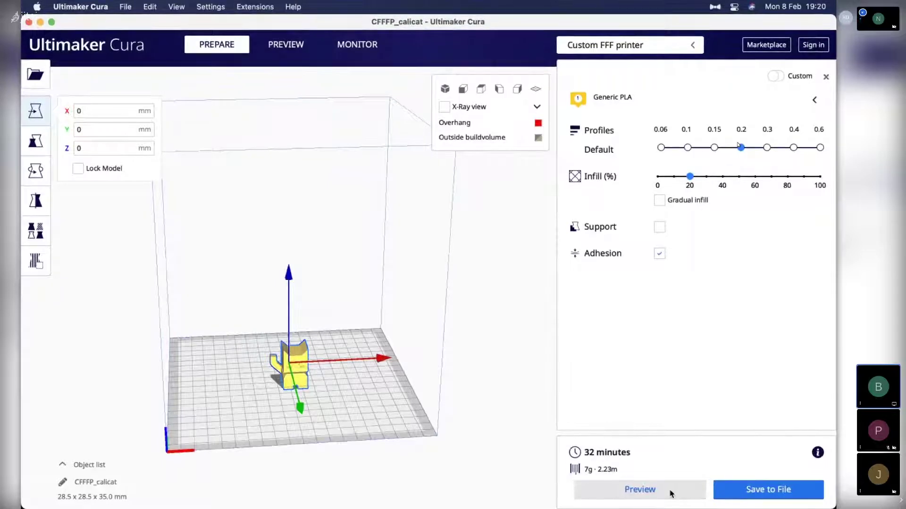
Preview the sliced cat up to layer 127 and examine its infill pattern closely from above.
{"action": "left_click", "coordinate": [283, 47]}
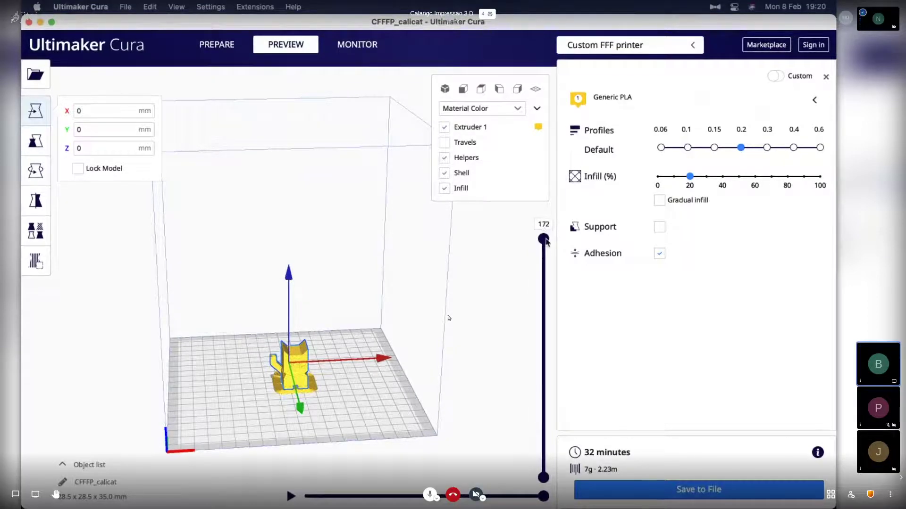
{"action": "left_click_drag", "start_coordinate": [546, 241], "coordinate": [537, 306]}
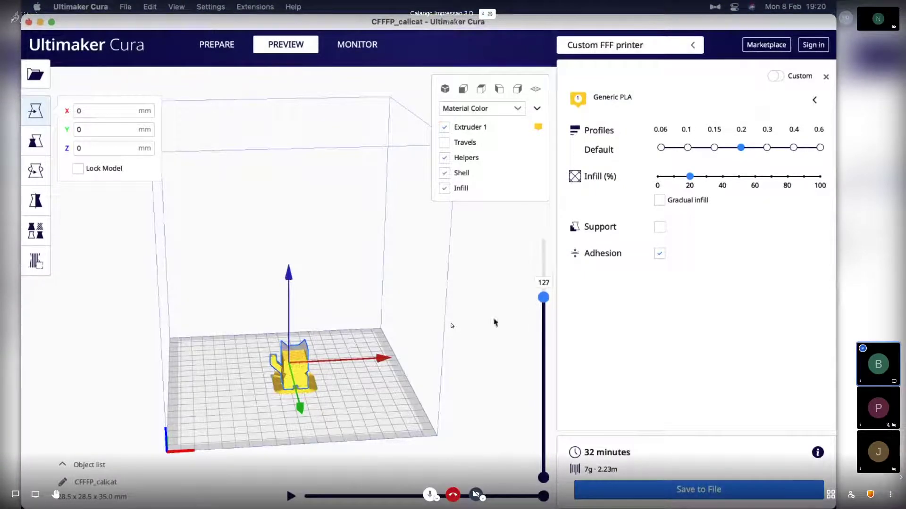
{"action": "scroll", "coordinate": [266, 357], "scroll_direction": "up", "scroll_amount": 5}
{"action": "scroll", "coordinate": [266, 358], "scroll_direction": "up", "scroll_amount": 3}
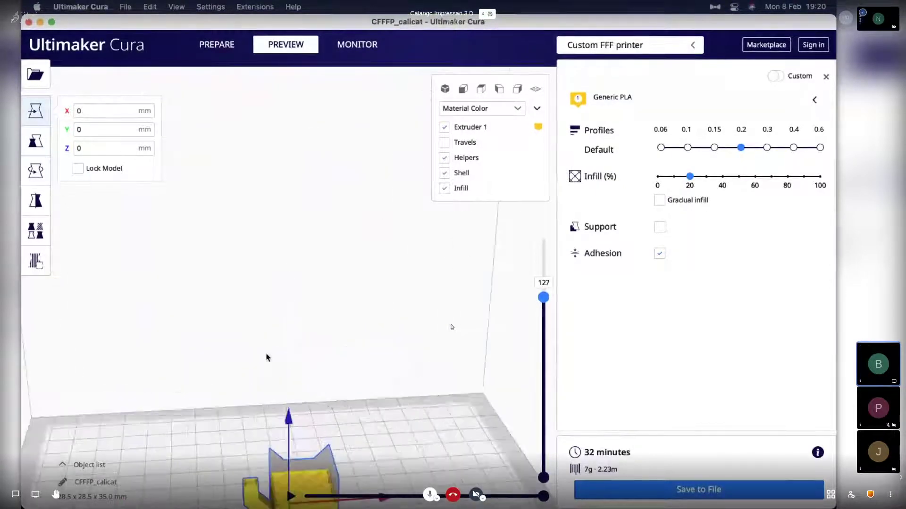
{"action": "left_click", "coordinate": [325, 395]}
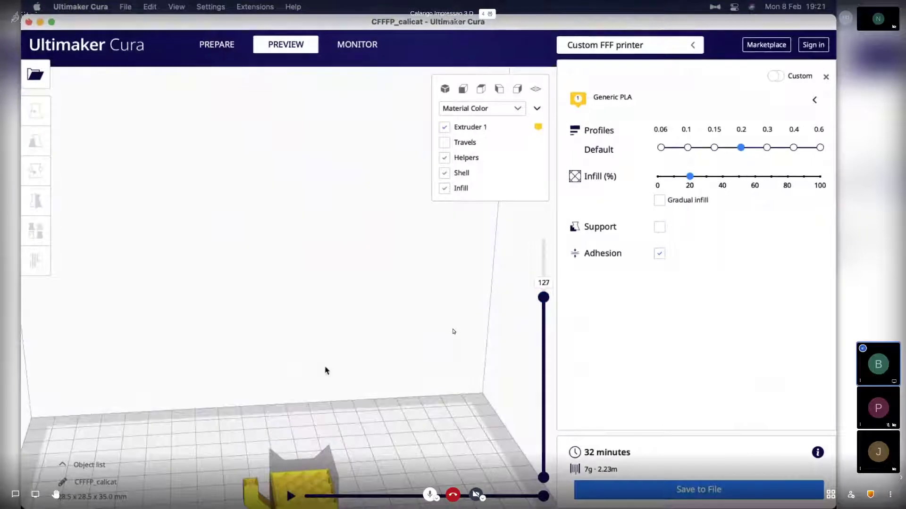
{"action": "right_click_drag", "start_coordinate": [318, 395], "coordinate": [329, 437]}
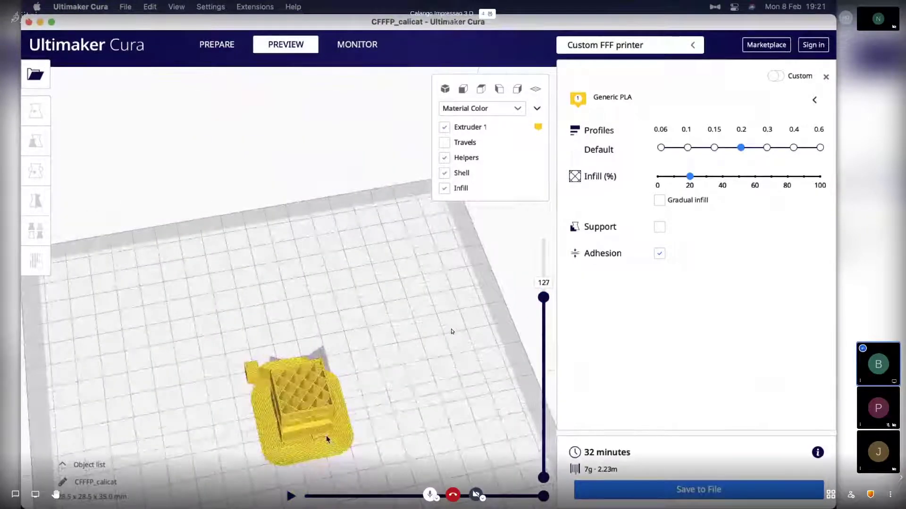
{"action": "left_click", "coordinate": [316, 400]}
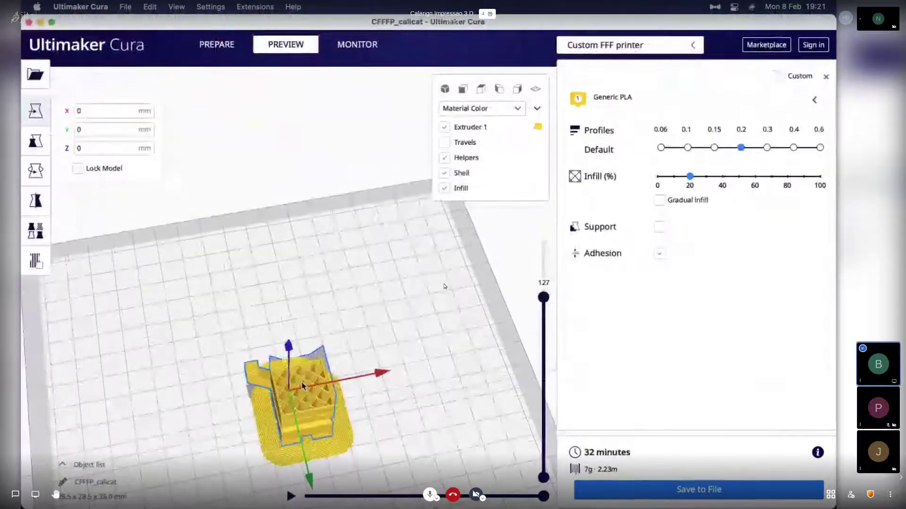
{"action": "right_click_drag", "start_coordinate": [303, 385], "coordinate": [302, 363]}
{"action": "scroll", "coordinate": [302, 363], "scroll_direction": "up", "scroll_amount": 3}
{"action": "scroll", "coordinate": [301, 363], "scroll_direction": "down", "scroll_amount": 3}
{"action": "scroll", "coordinate": [347, 380], "scroll_direction": "up", "scroll_amount": 3}
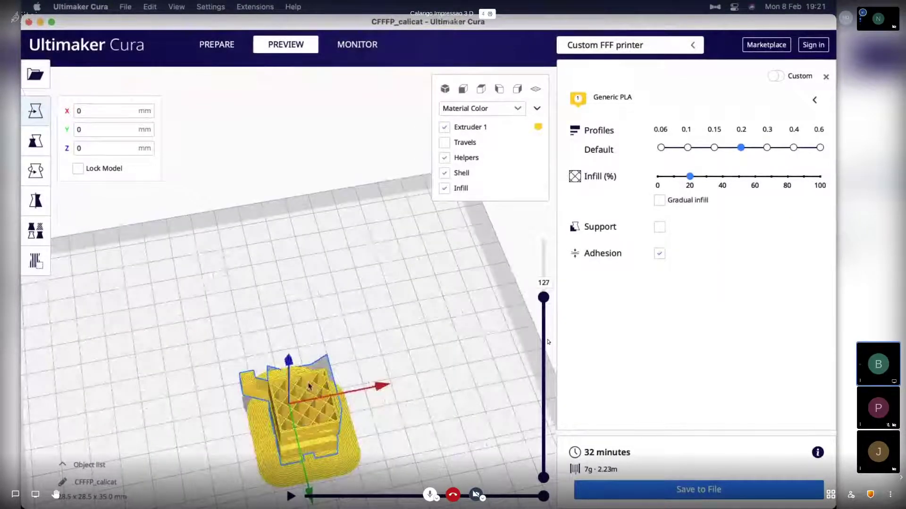
Deselect the cat and lower the layer preview to layer 109 to examine the infill inside its head.
{"action": "middle_click_drag", "start_coordinate": [309, 385], "coordinate": [266, 270]}
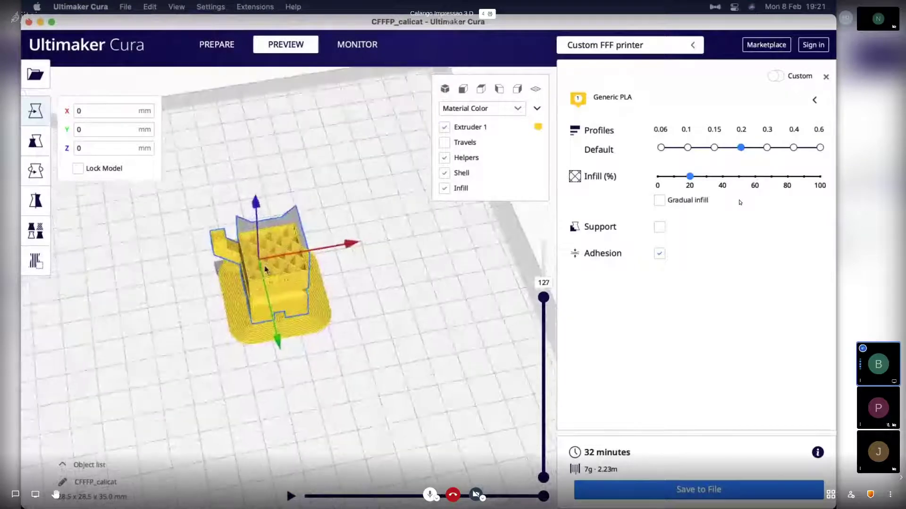
{"action": "right_click_drag", "start_coordinate": [266, 269], "coordinate": [391, 350]}
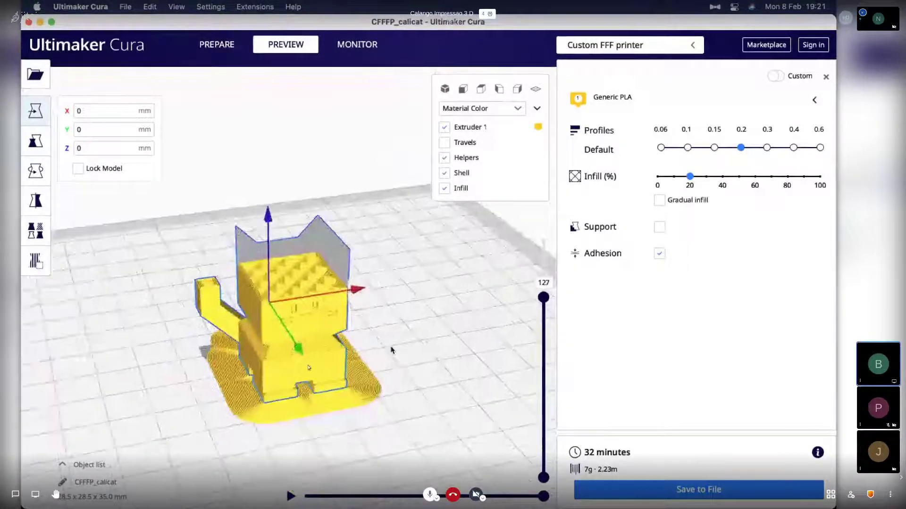
{"action": "scroll", "coordinate": [391, 350], "scroll_direction": "up", "scroll_amount": 3}
{"action": "left_click", "coordinate": [392, 349]}
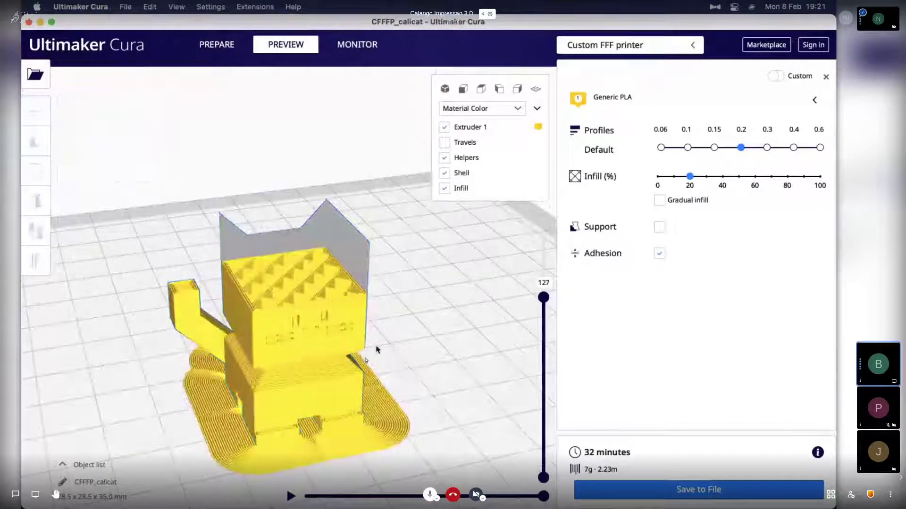
{"action": "middle_click_drag", "start_coordinate": [378, 350], "coordinate": [342, 341]}
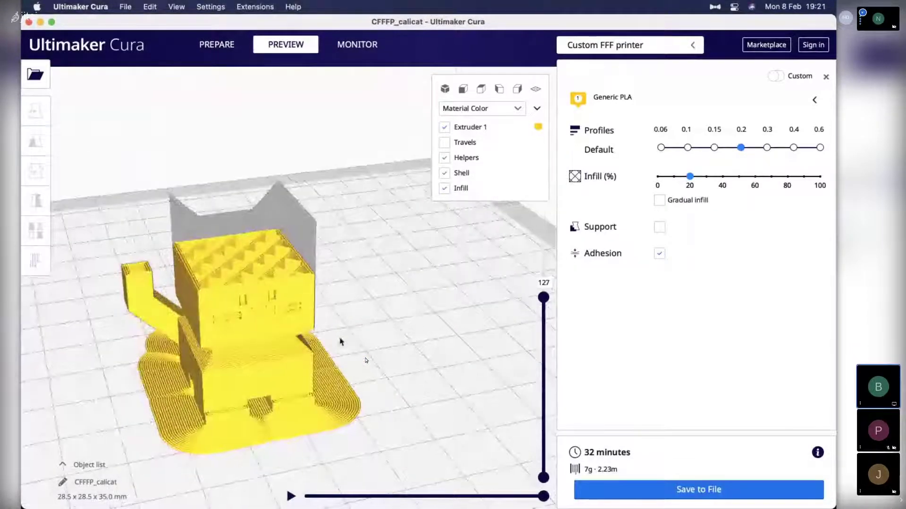
{"action": "right_click_drag", "start_coordinate": [341, 341], "coordinate": [259, 296]}
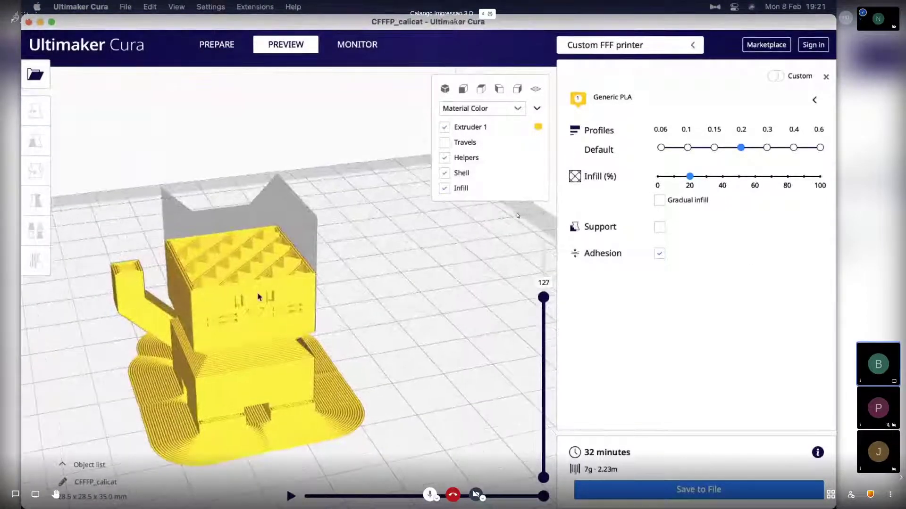
{"action": "scroll", "coordinate": [541, 298], "scroll_direction": "up", "scroll_amount": 2}
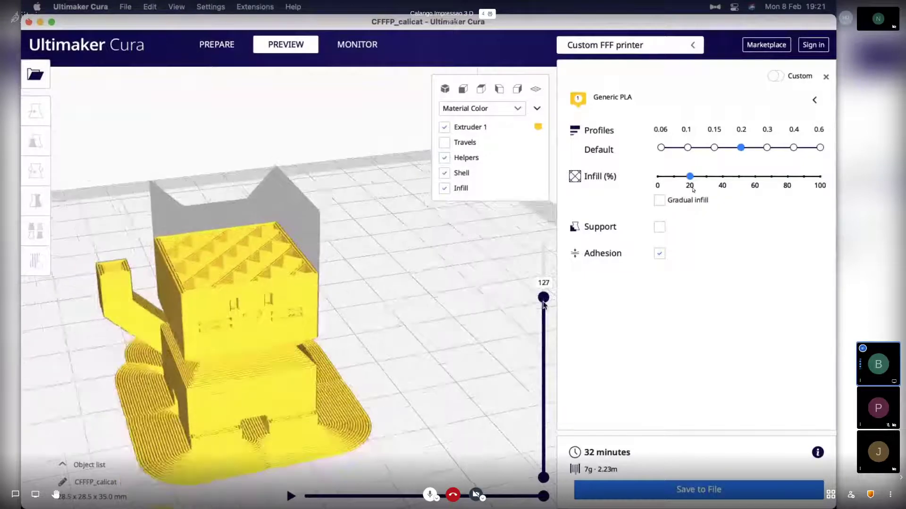
{"action": "left_click_drag", "start_coordinate": [544, 297], "coordinate": [558, 335]}
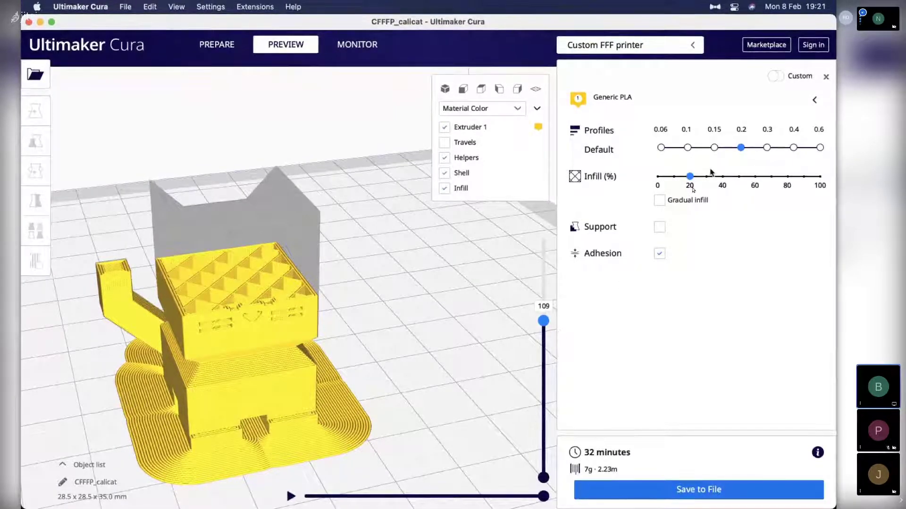
Try slicing the cat with 60% infill for a close look, and reslice it with the infill set back to 20%.
{"action": "left_click", "coordinate": [707, 177]}
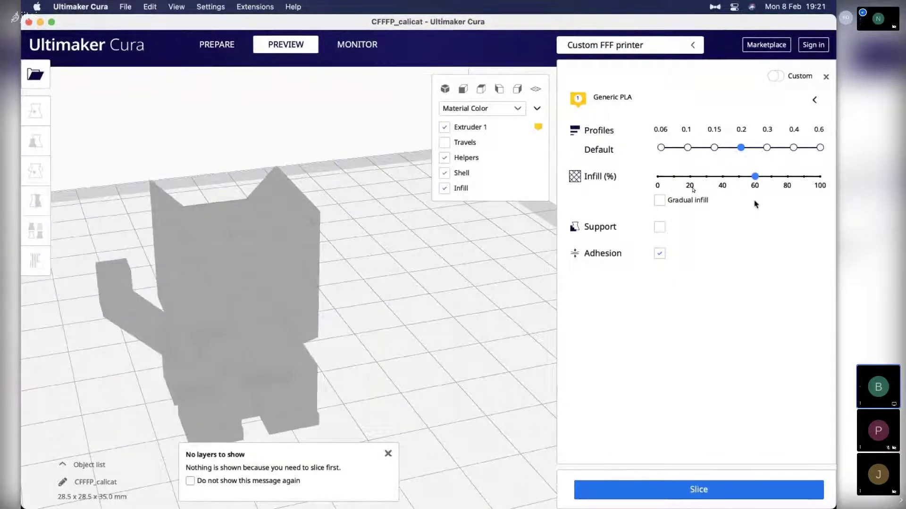
{"action": "left_click", "coordinate": [684, 486]}
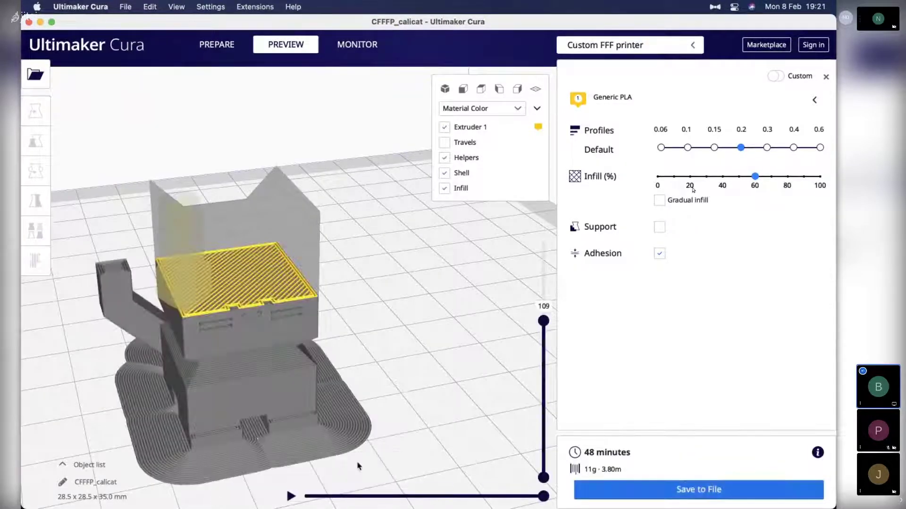
{"action": "scroll", "coordinate": [235, 281], "scroll_direction": "up", "scroll_amount": 3}
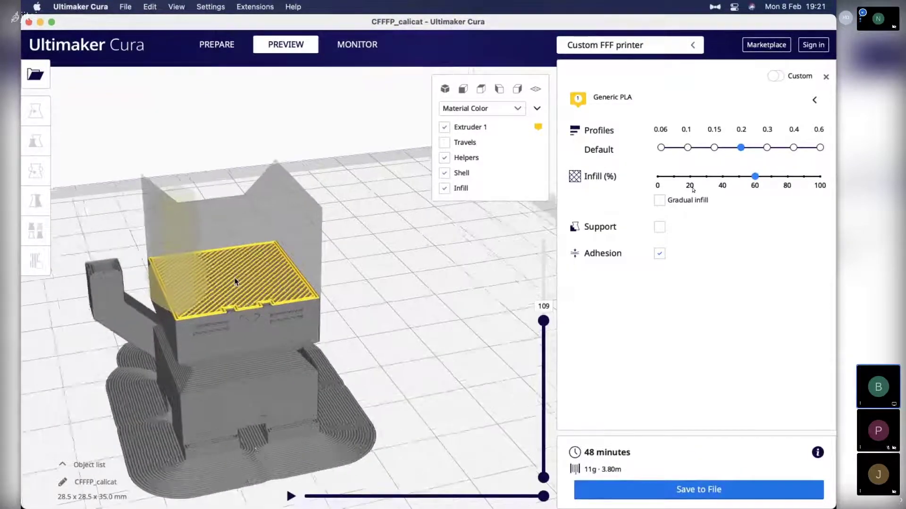
{"action": "scroll", "coordinate": [235, 281], "scroll_direction": "up", "scroll_amount": 2}
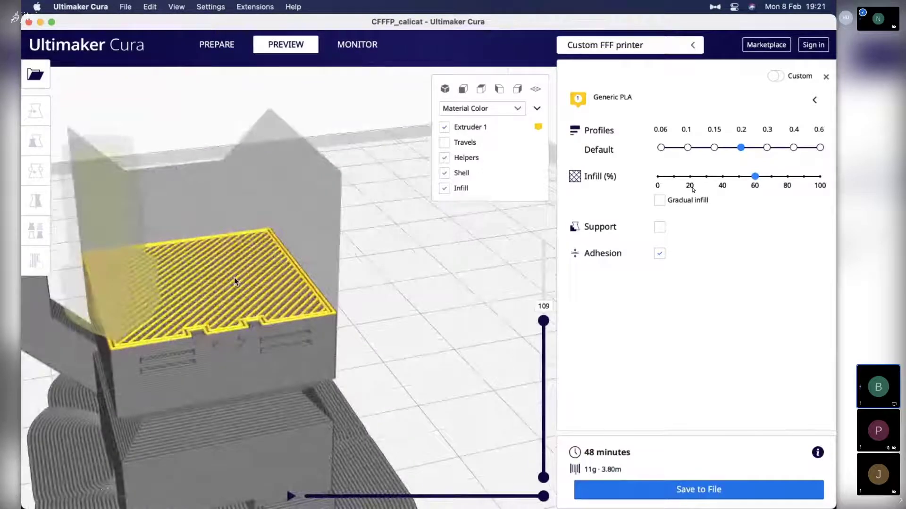
{"action": "scroll", "coordinate": [237, 281], "scroll_direction": "down", "scroll_amount": 2}
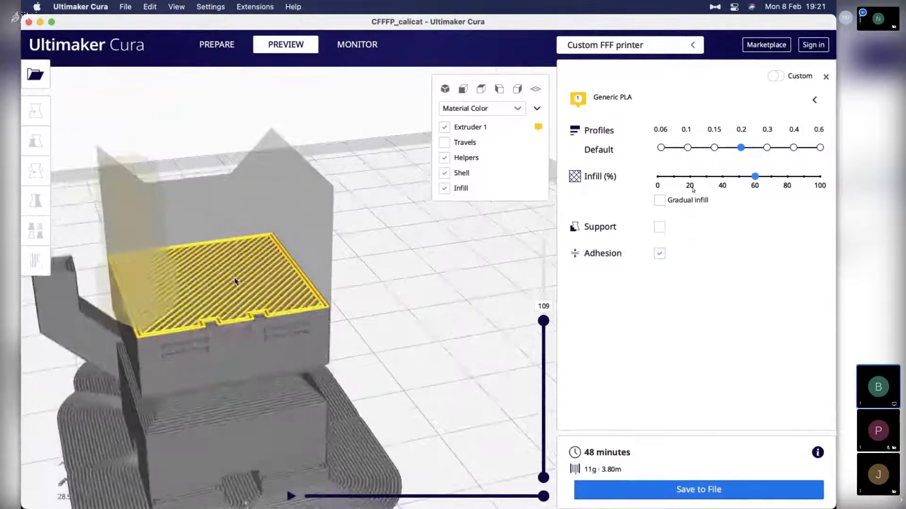
{"action": "scroll", "coordinate": [251, 328], "scroll_direction": "down", "scroll_amount": 1}
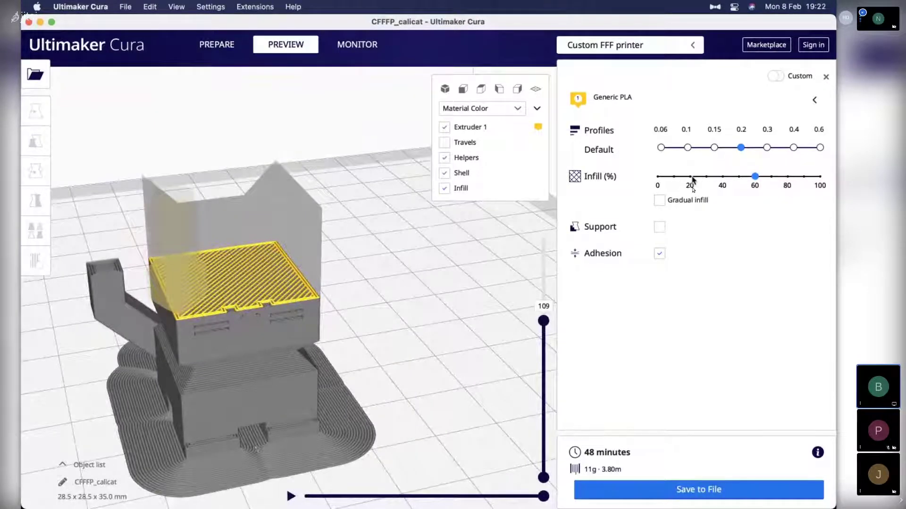
{"action": "left_click", "coordinate": [692, 177]}
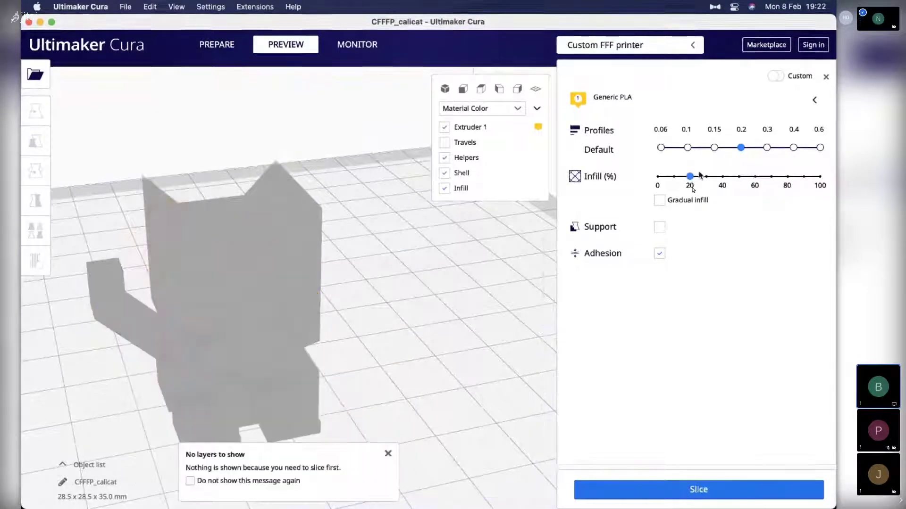
{"action": "left_click", "coordinate": [679, 494]}
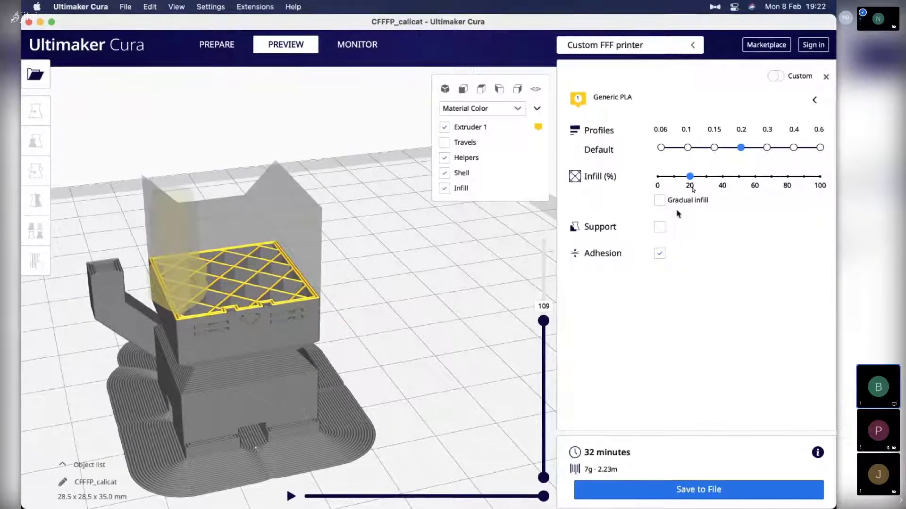
Set the infill to 0%, reslice the cat and examine its interior at layer 109.
{"action": "left_click", "coordinate": [659, 177]}
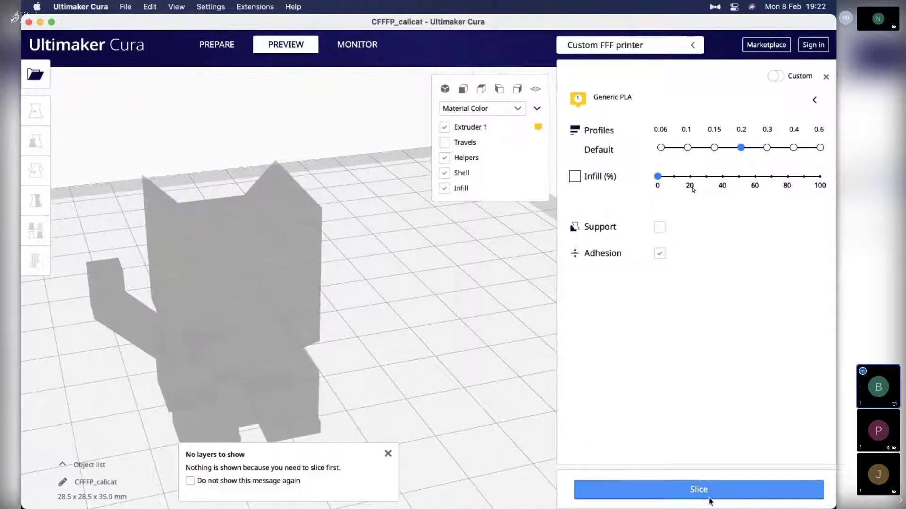
{"action": "left_click", "coordinate": [710, 498]}
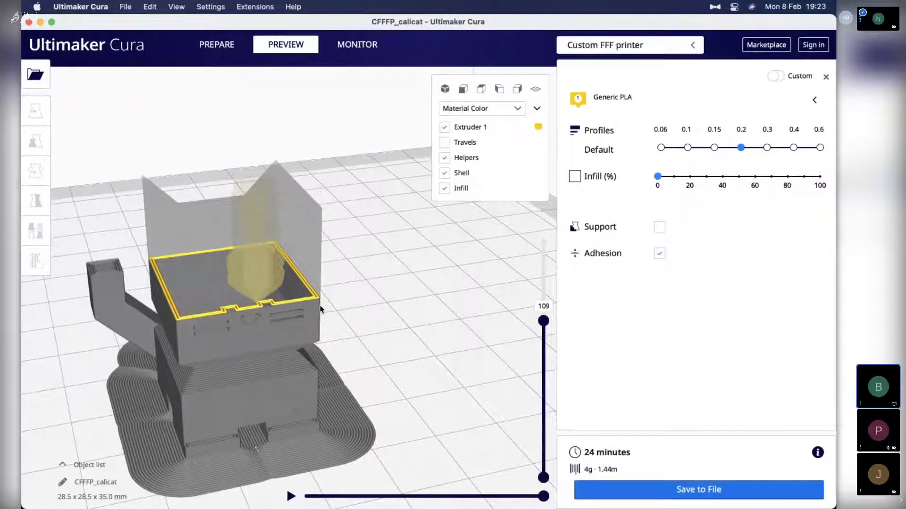
{"action": "right_click_drag", "start_coordinate": [320, 309], "coordinate": [131, 313]}
{"action": "scroll", "coordinate": [381, 305], "scroll_direction": "up", "scroll_amount": 5}
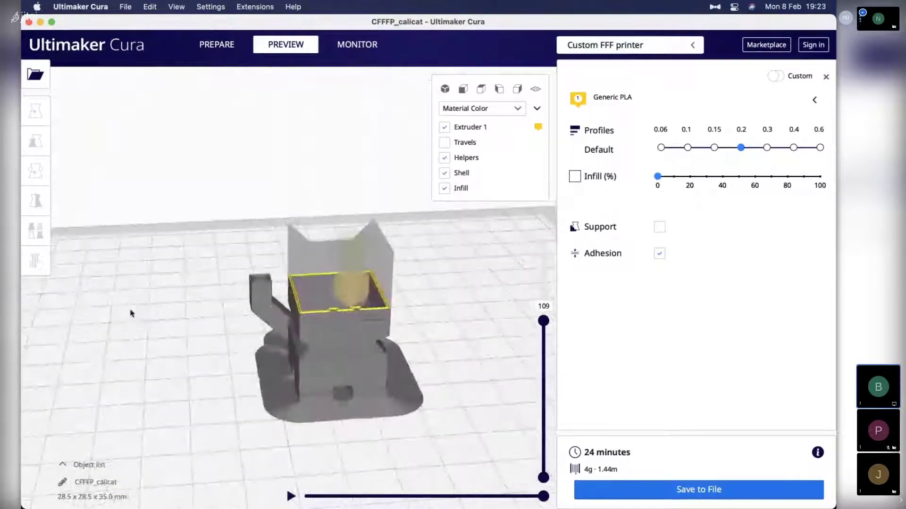
{"action": "mouse_move", "coordinate": [329, 309]}
{"action": "right_mouse_down"}
{"action": "mouse_move", "coordinate": [218, 275]}
{"action": "mouse_move", "coordinate": [222, 303]}
{"action": "mouse_move", "coordinate": [288, 319]}
{"action": "mouse_move", "coordinate": [318, 305]}
{"action": "right_mouse_up"}
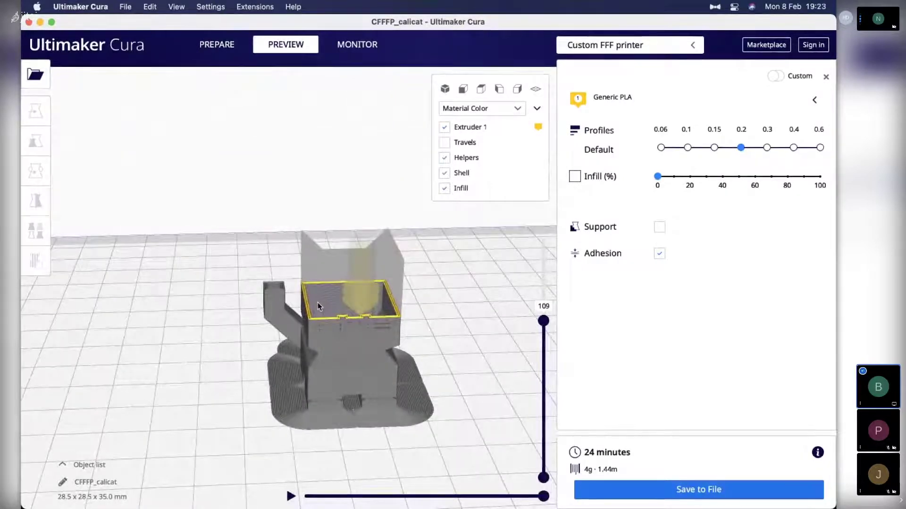
{"action": "right_click_drag", "start_coordinate": [330, 292], "coordinate": [259, 291]}
{"action": "scroll", "coordinate": [258, 291], "scroll_direction": "down", "scroll_amount": 5}
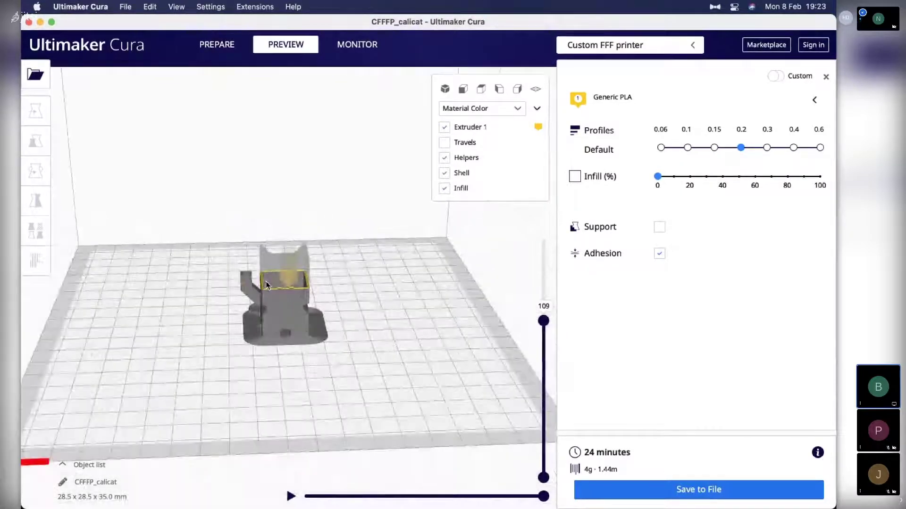
{"action": "scroll", "coordinate": [266, 286], "scroll_direction": "up", "scroll_amount": 5}
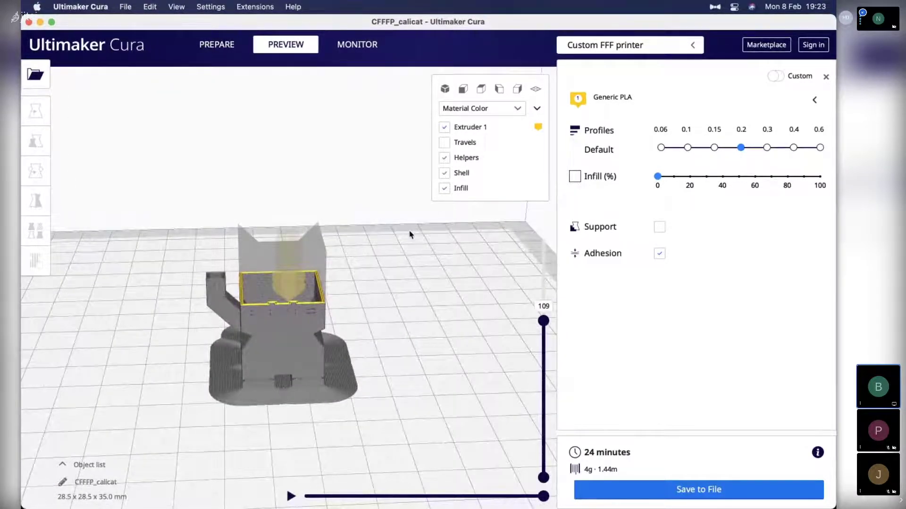
Set the infill to 20%, reslice the cat and inspect the infill grid at layer 109 up close.
{"action": "left_click", "coordinate": [689, 176]}
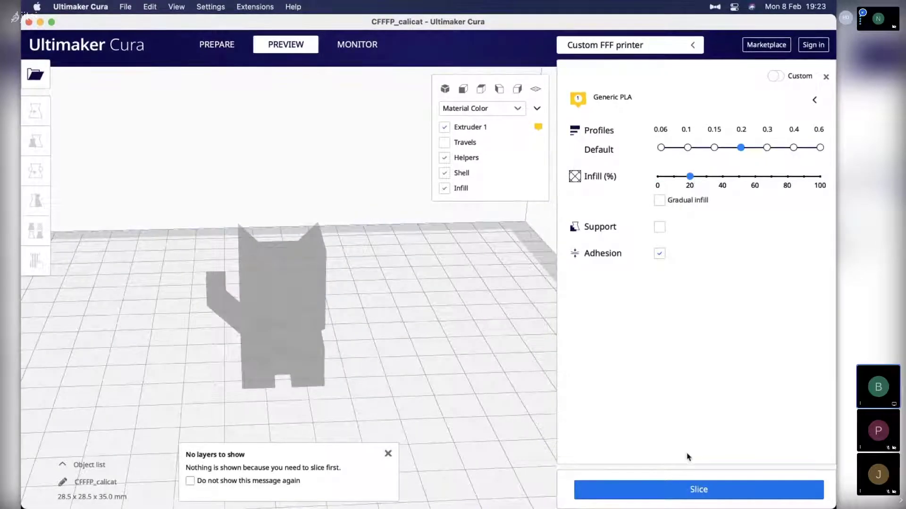
{"action": "left_click", "coordinate": [678, 491]}
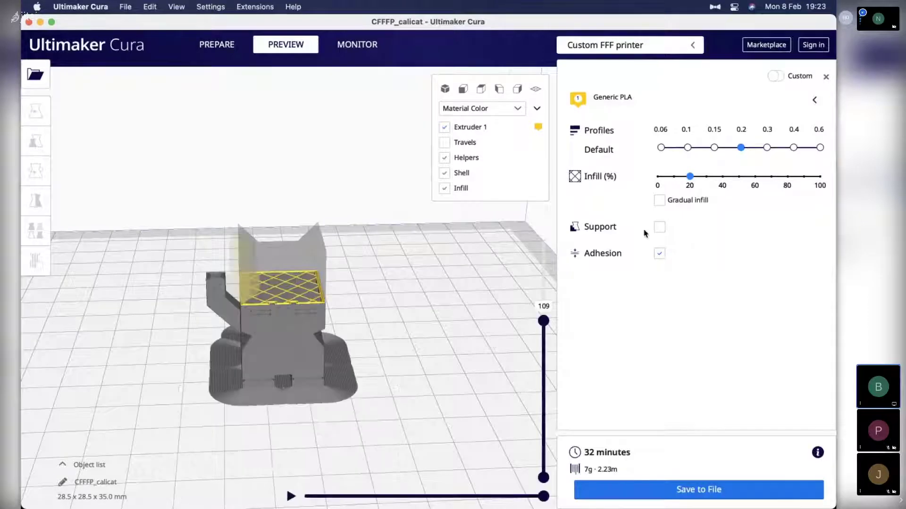
{"action": "scroll", "coordinate": [262, 283], "scroll_direction": "up", "scroll_amount": 6}
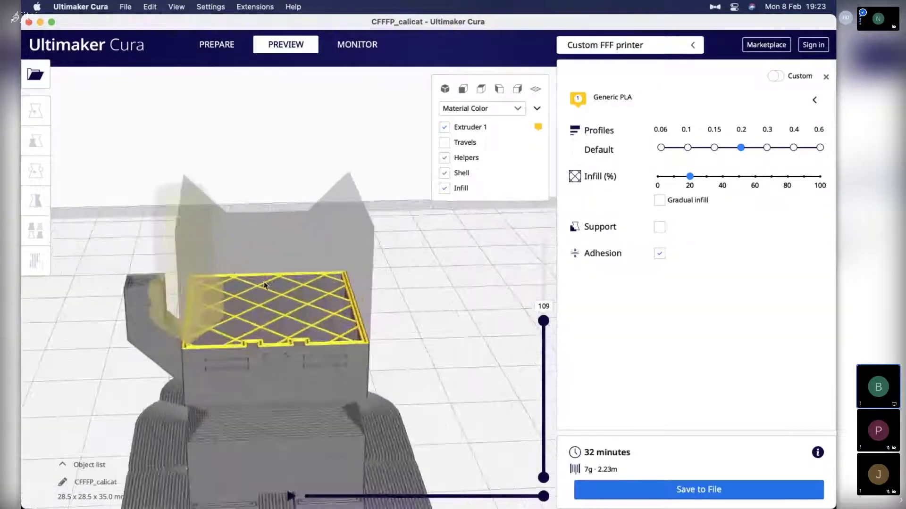
{"action": "scroll", "coordinate": [265, 285], "scroll_direction": "up", "scroll_amount": 2}
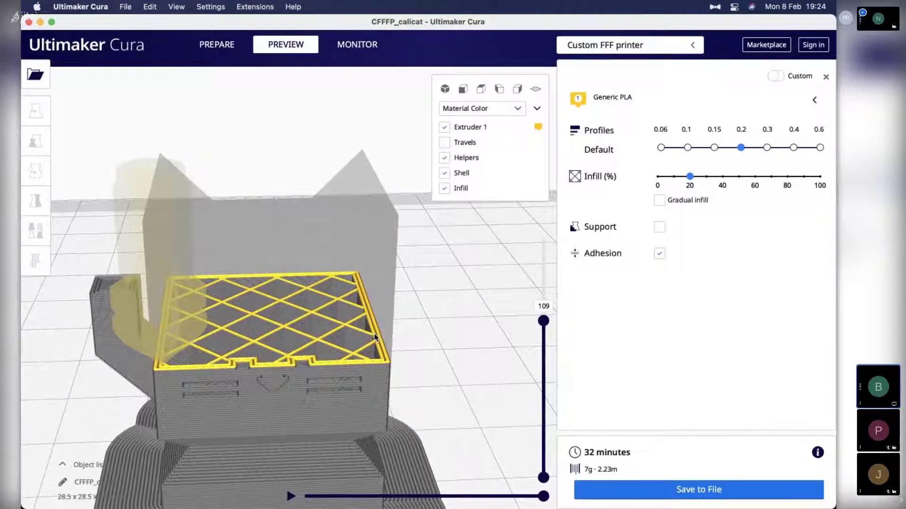
Switch the print settings to custom mode and expand the Quality and Shell categories.
{"action": "left_click", "coordinate": [774, 76]}
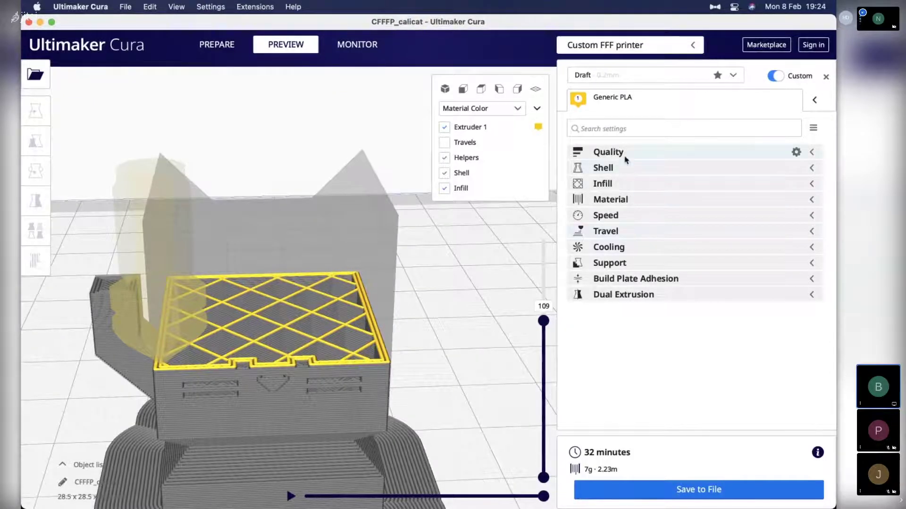
{"action": "left_click", "coordinate": [812, 152]}
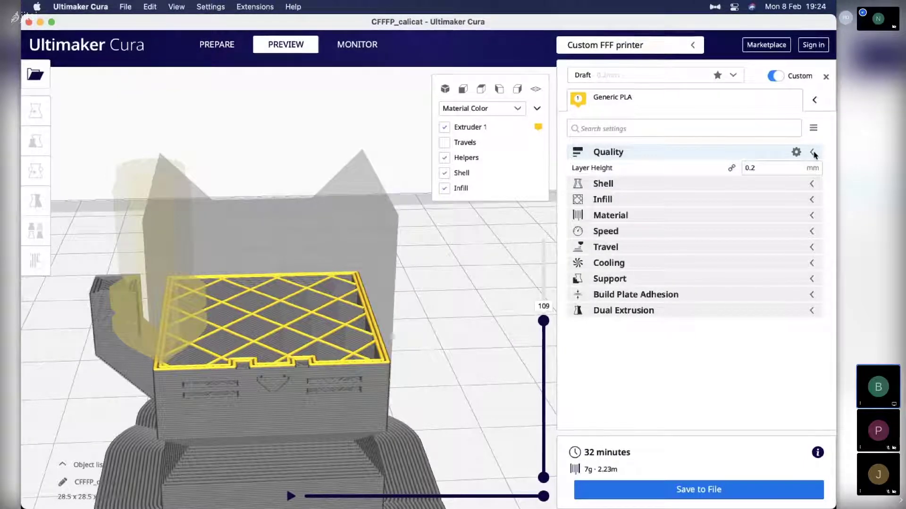
{"action": "left_click", "coordinate": [813, 184]}
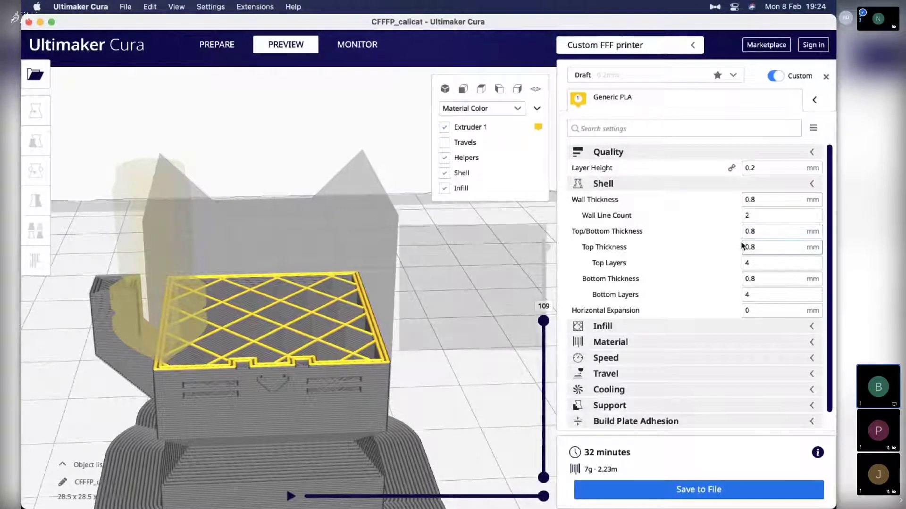
Set the settings visibility to Expert and collapse the Quality and Shell categories.
{"action": "left_click", "coordinate": [814, 127]}
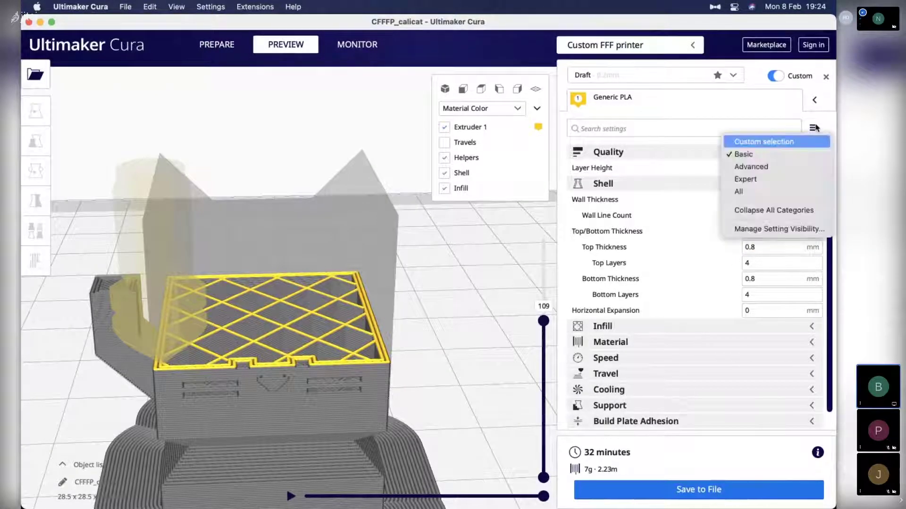
{"action": "left_click", "coordinate": [768, 178]}
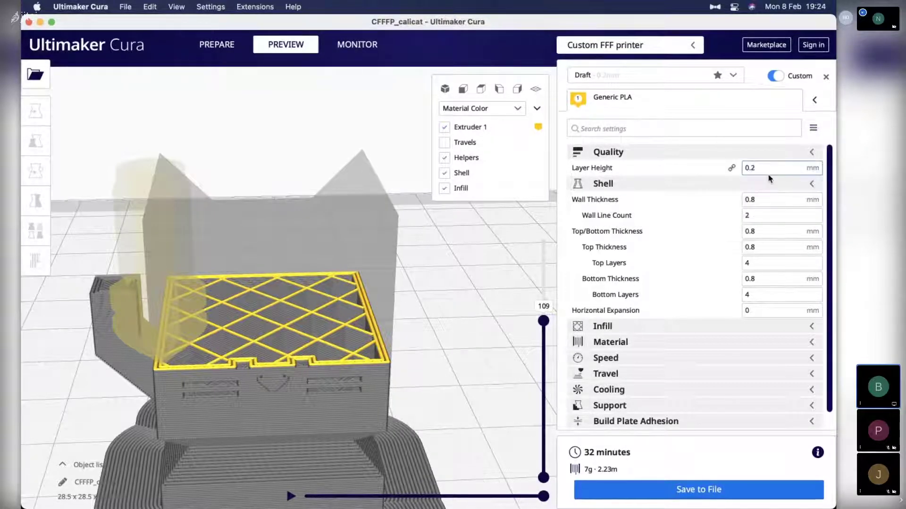
{"action": "left_click", "coordinate": [812, 152]}
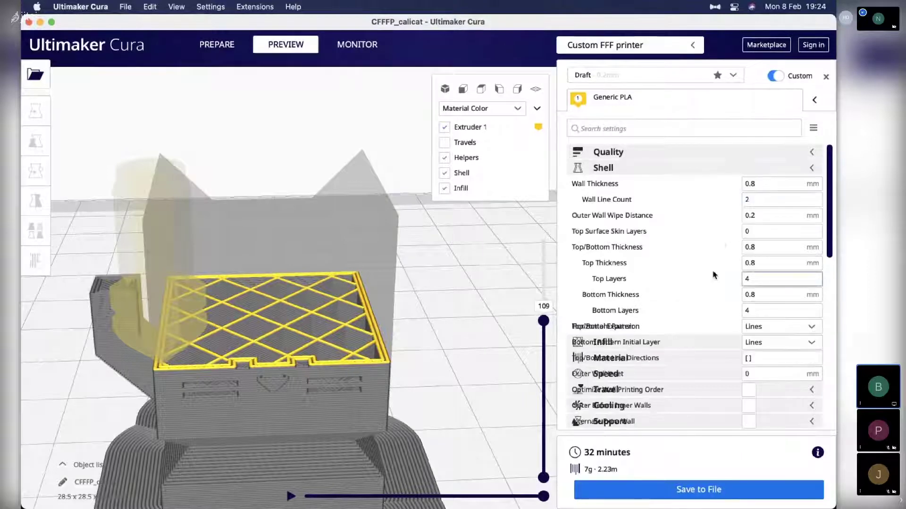
{"action": "left_click", "coordinate": [813, 169]}
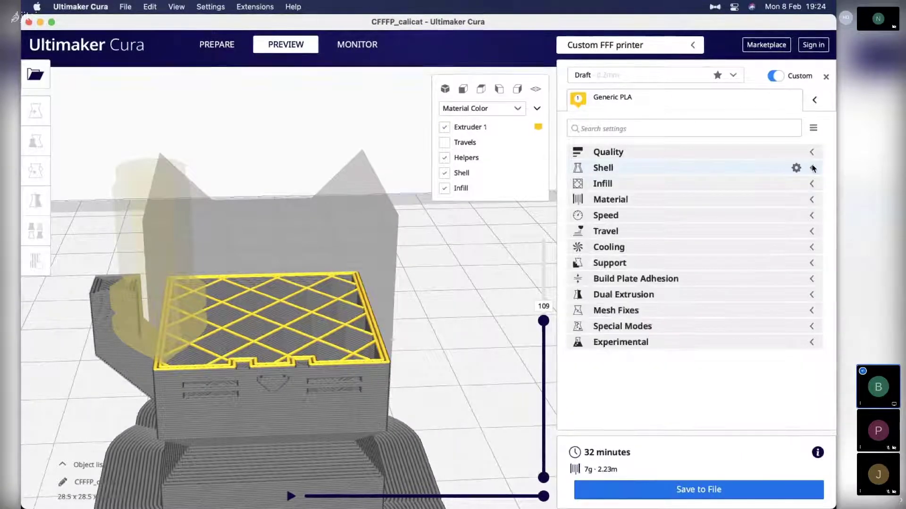
Set the settings visibility to Basic and expand the Quality and Shell categories.
{"action": "left_click", "coordinate": [813, 130]}
{"action": "left_click", "coordinate": [764, 152]}
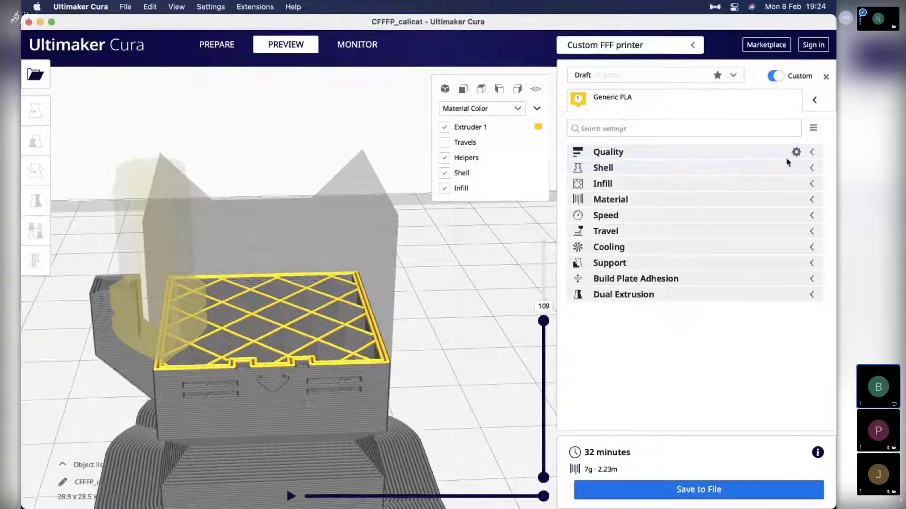
{"action": "left_click", "coordinate": [812, 153]}
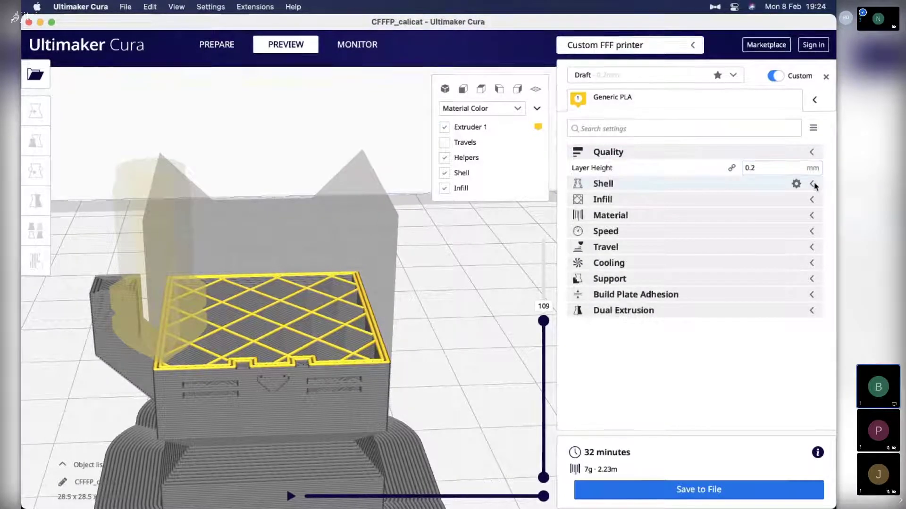
{"action": "left_click", "coordinate": [812, 185]}
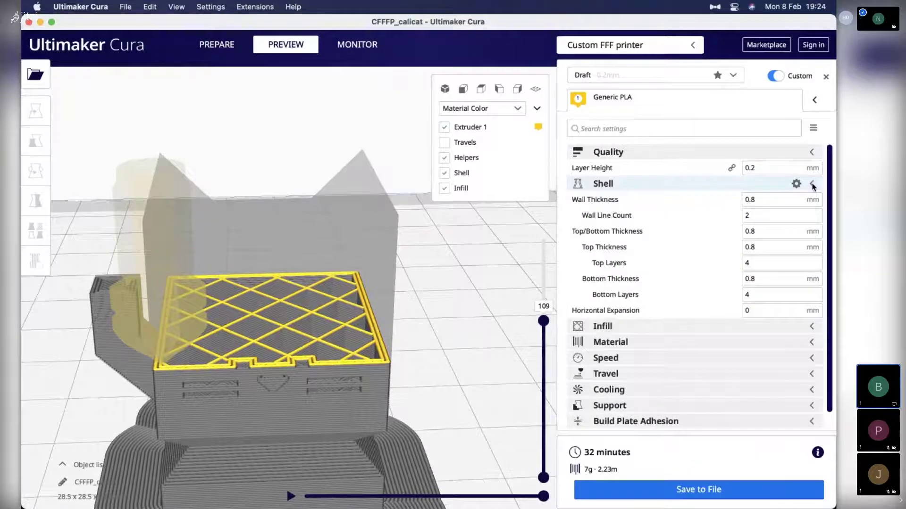
Expand the Infill category and read the description of the Layer Height setting.
{"action": "left_click", "coordinate": [810, 326]}
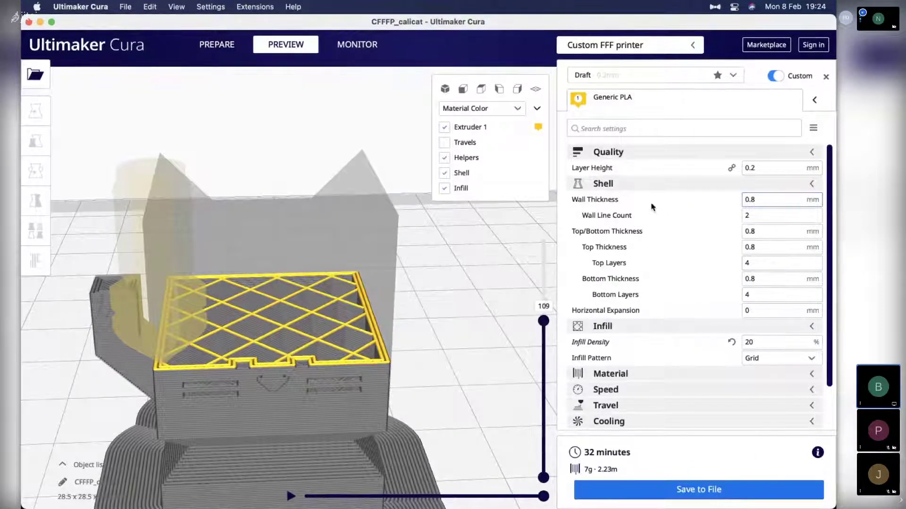
{"action": "mouse_move", "coordinate": [652, 208]}
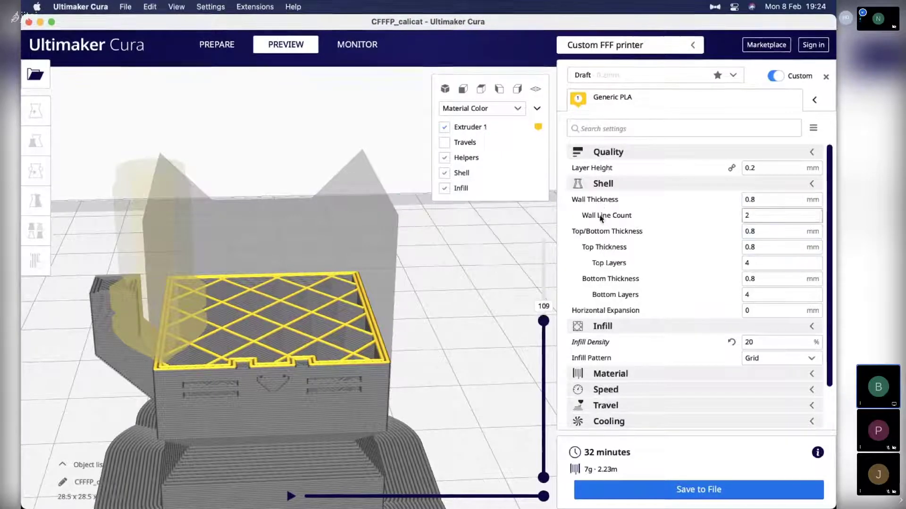
{"action": "left_click", "coordinate": [753, 168]}
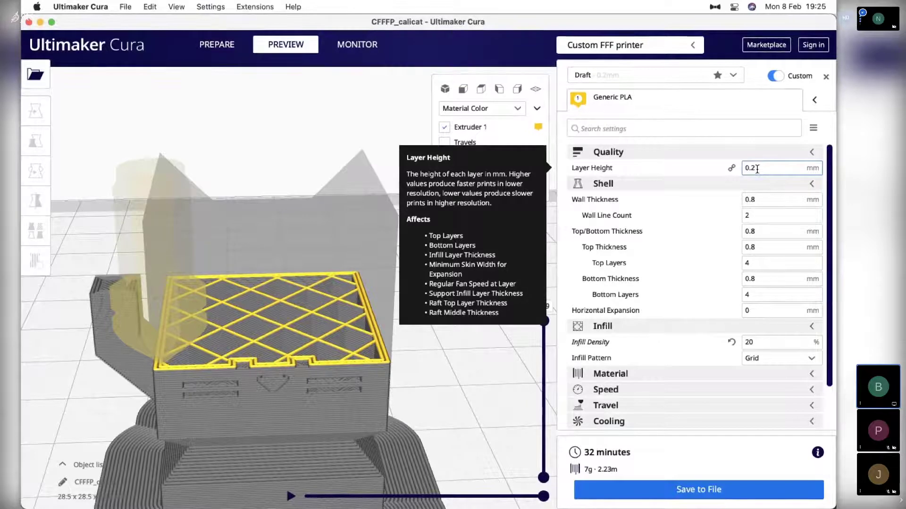
Set the wall line count to 3, reslice the cat and inspect its walls up close at layer 109.
{"action": "double_click", "coordinate": [761, 215]}
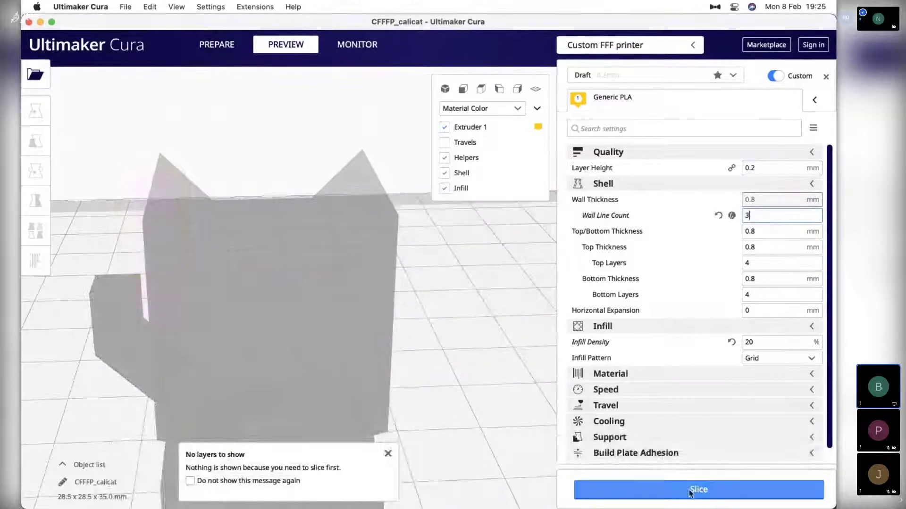
{"action": "left_click", "coordinate": [689, 492]}
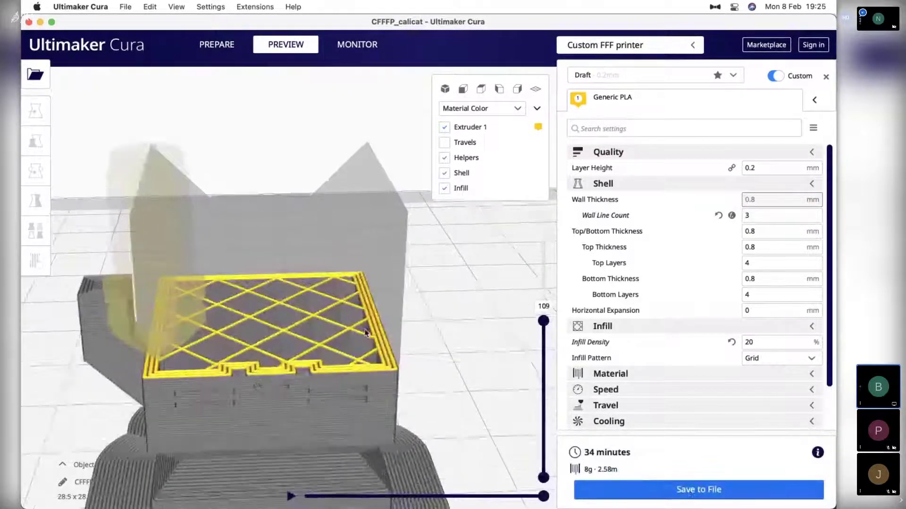
{"action": "scroll", "coordinate": [365, 333], "scroll_direction": "up", "scroll_amount": 5}
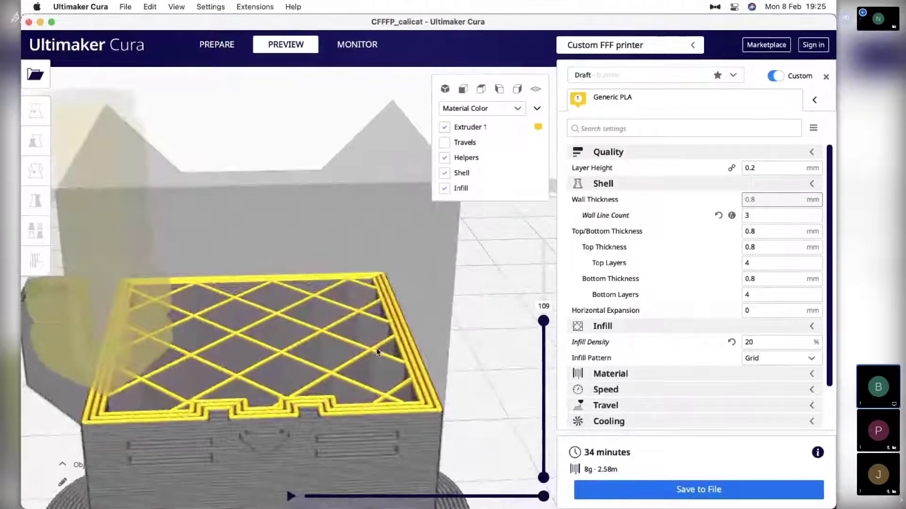
{"action": "right_click_drag", "start_coordinate": [377, 351], "coordinate": [197, 300]}
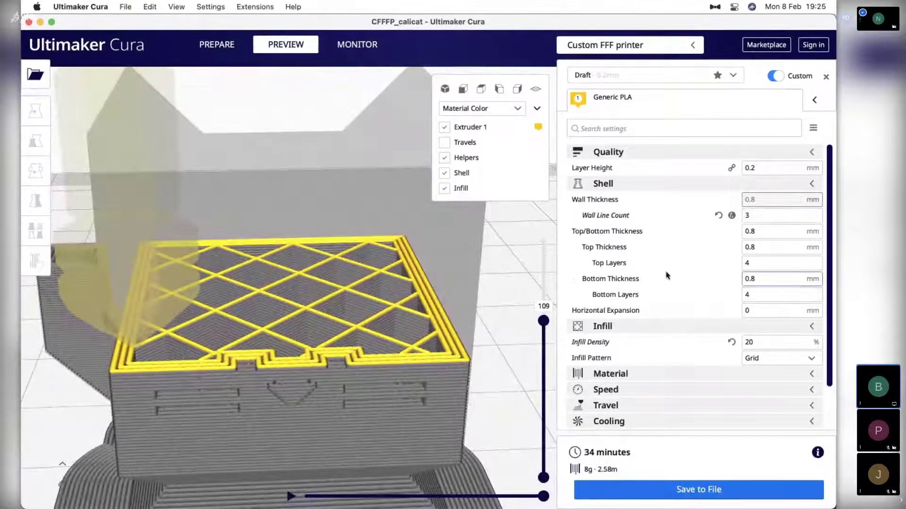
{"action": "left_click", "coordinate": [779, 276]}
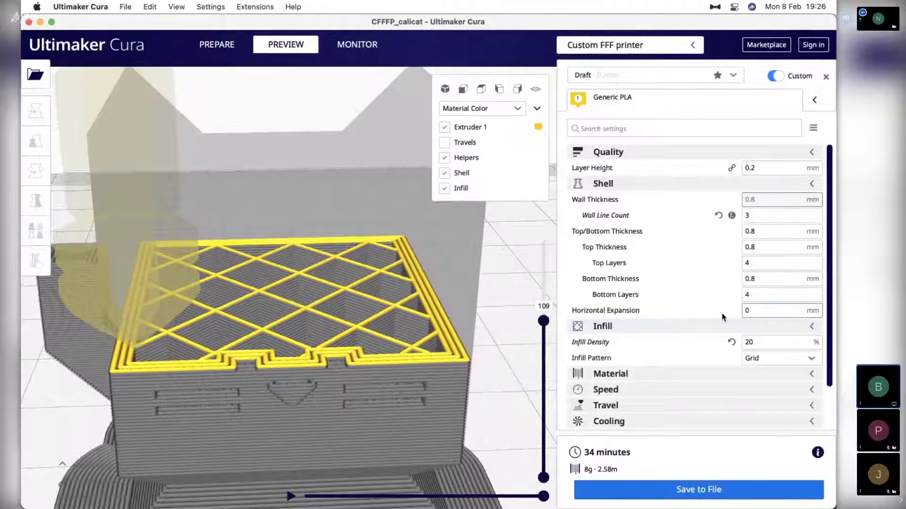
Lower the layer preview to layer 1 and step up to layer 2 to examine the cat's base.
{"action": "scroll", "coordinate": [502, 314], "scroll_direction": "down", "scroll_amount": 5}
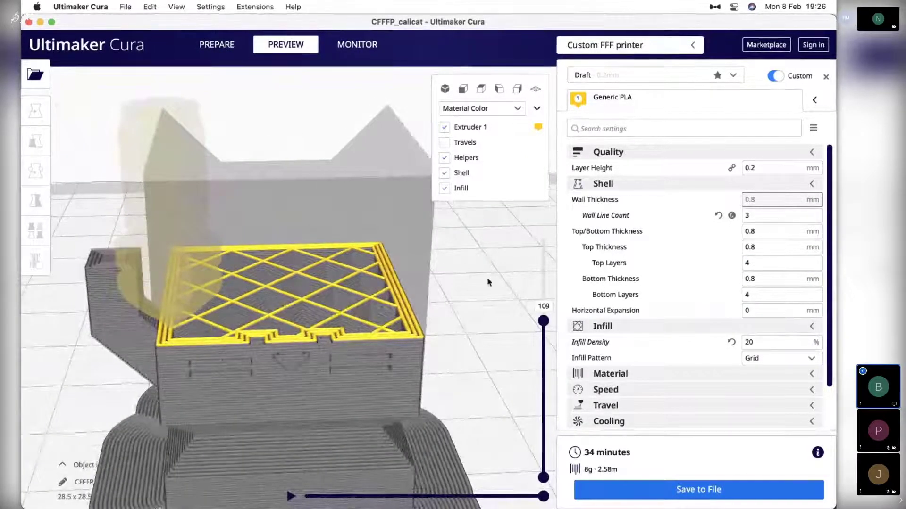
{"action": "right_click_drag", "start_coordinate": [489, 283], "coordinate": [538, 306]}
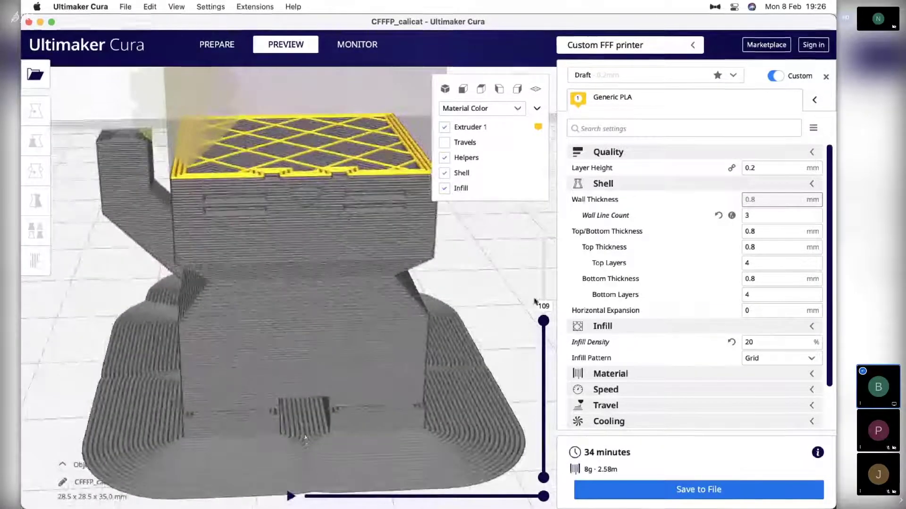
{"action": "left_click", "coordinate": [544, 327]}
{"action": "left_click_drag", "start_coordinate": [550, 339], "coordinate": [558, 474]}
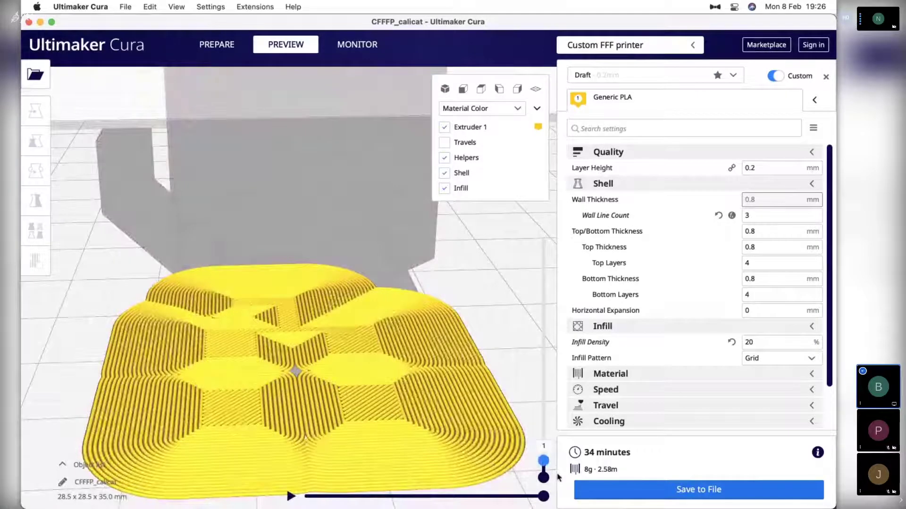
{"action": "key", "text": "Up"}
{"action": "key", "text": "Up"}
{"action": "key", "text": "Up"}
{"action": "key", "text": "Up"}
{"action": "key", "text": "Up"}
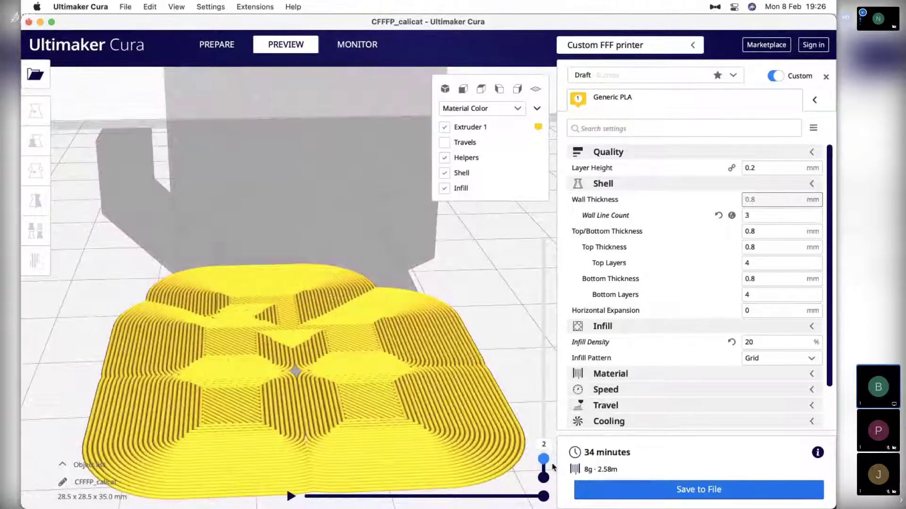
Return the preview to layer 1 and step up one layer at a time to layer 5 to examine the bottom layers.
{"action": "left_click_drag", "start_coordinate": [551, 463], "coordinate": [549, 470]}
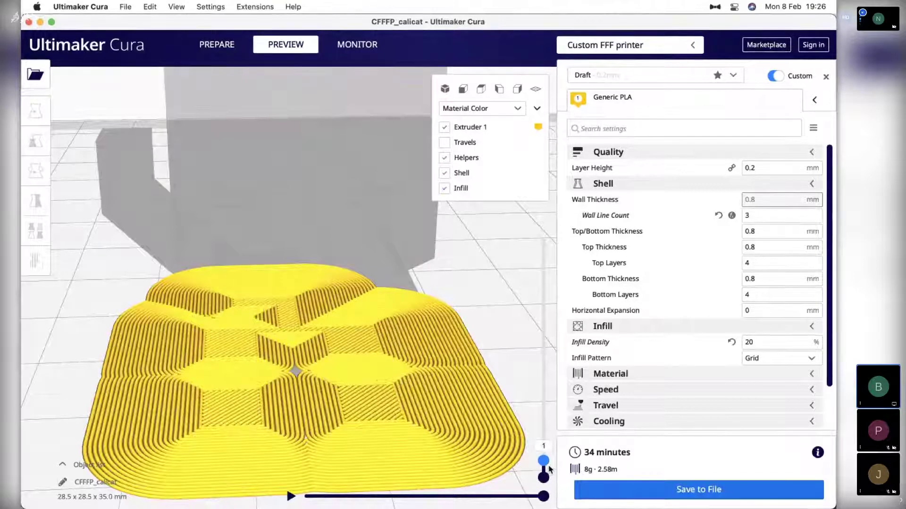
{"action": "key", "text": "Up"}
{"action": "key", "text": "Up"}
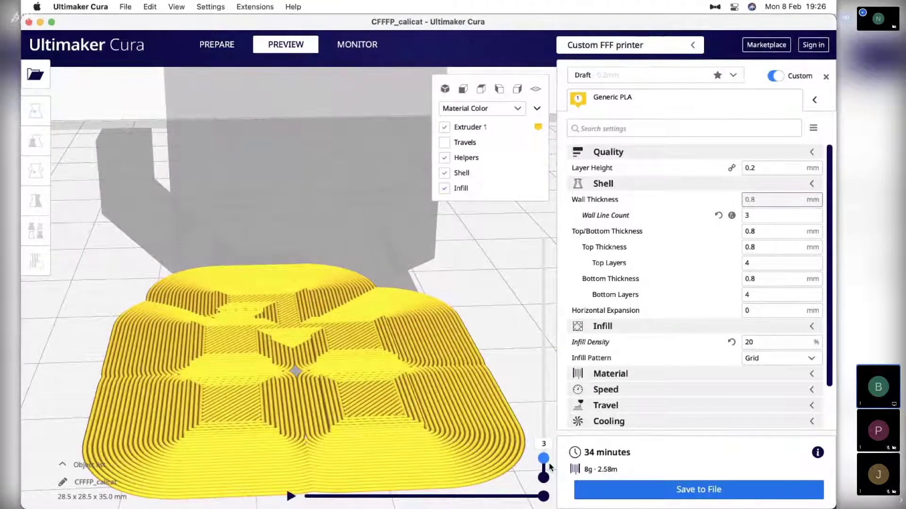
{"action": "key", "text": "Up"}
{"action": "key", "text": "Up"}
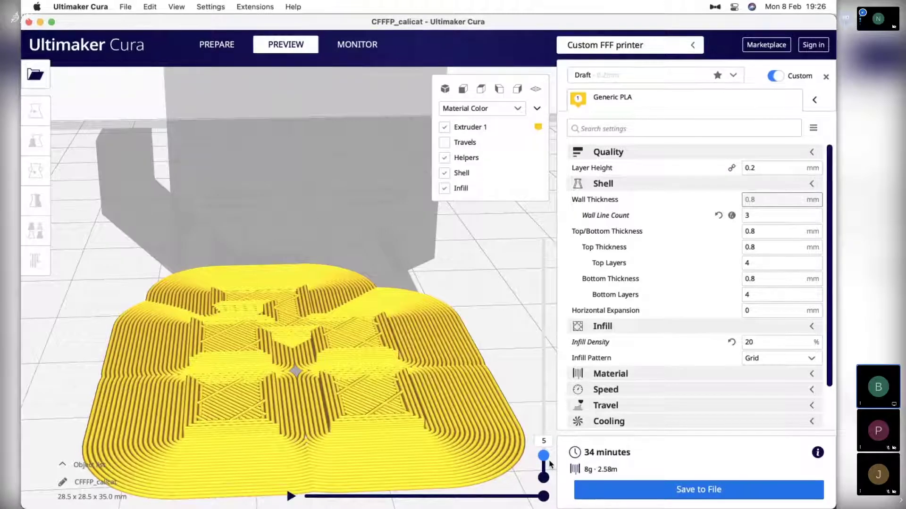
Raise the layer preview to layer 19, then settle on layer 15 to examine the area between the cat's legs.
{"action": "left_click_drag", "start_coordinate": [549, 465], "coordinate": [555, 450]}
{"action": "key", "text": "Up"}
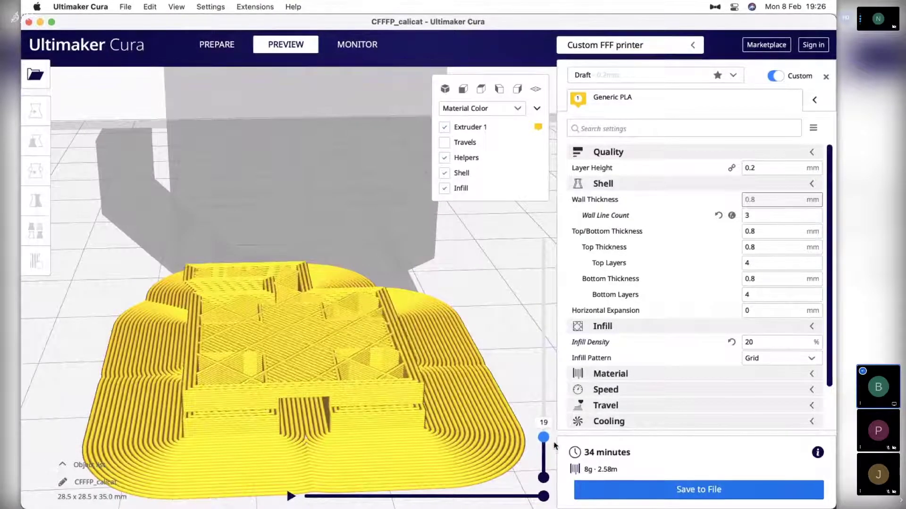
{"action": "mouse_move", "coordinate": [555, 450]}
{"action": "left_mouse_down"}
{"action": "mouse_move", "coordinate": [560, 421]}
{"action": "mouse_move", "coordinate": [564, 452]}
{"action": "left_mouse_up"}
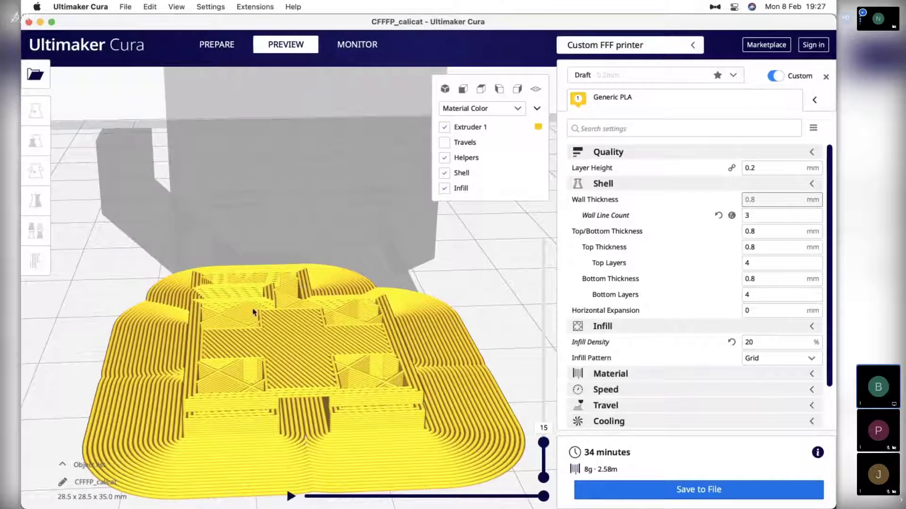
Select the cat, view it level from behind, and compare layers 14 and 15 in the preview.
{"action": "right_click_drag", "start_coordinate": [253, 313], "coordinate": [110, 397]}
{"action": "scroll", "coordinate": [269, 310], "scroll_direction": "down", "scroll_amount": 5}
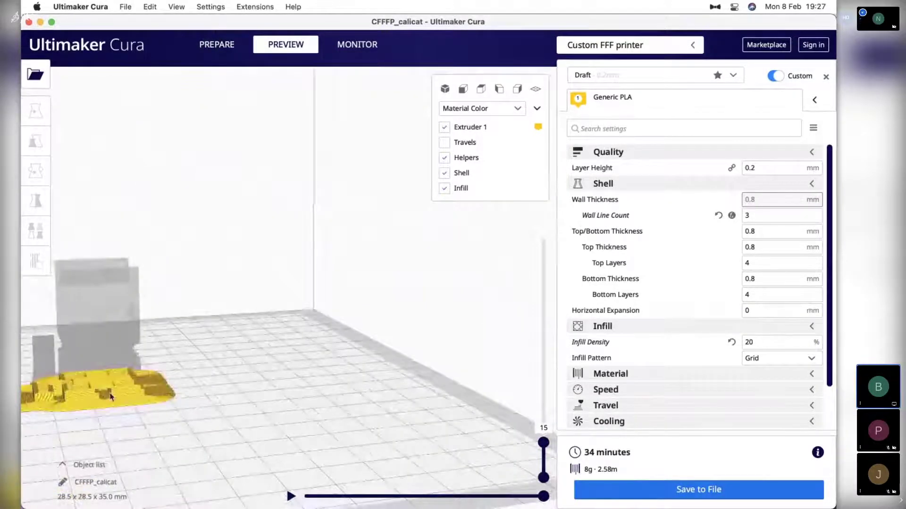
{"action": "right_click_drag", "start_coordinate": [166, 400], "coordinate": [515, 419]}
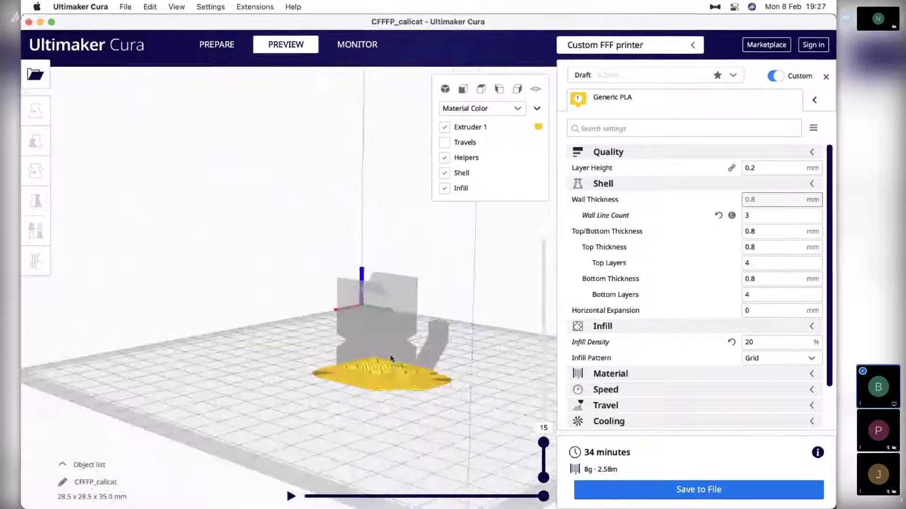
{"action": "scroll", "coordinate": [421, 368], "scroll_direction": "down", "scroll_amount": 3}
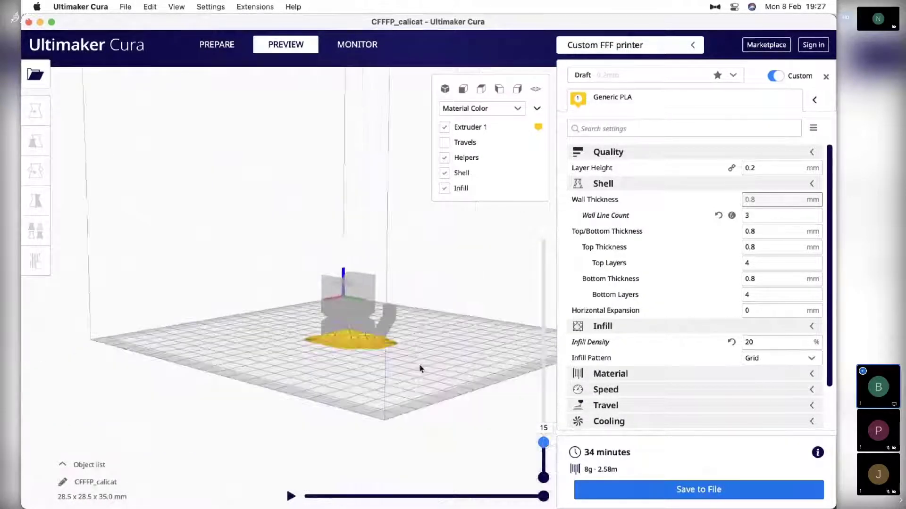
{"action": "scroll", "coordinate": [420, 368], "scroll_direction": "up", "scroll_amount": 5}
{"action": "left_click", "coordinate": [421, 368]}
{"action": "scroll", "coordinate": [420, 368], "scroll_direction": "up", "scroll_amount": 3}
{"action": "right_click_drag", "start_coordinate": [342, 361], "coordinate": [302, 342]}
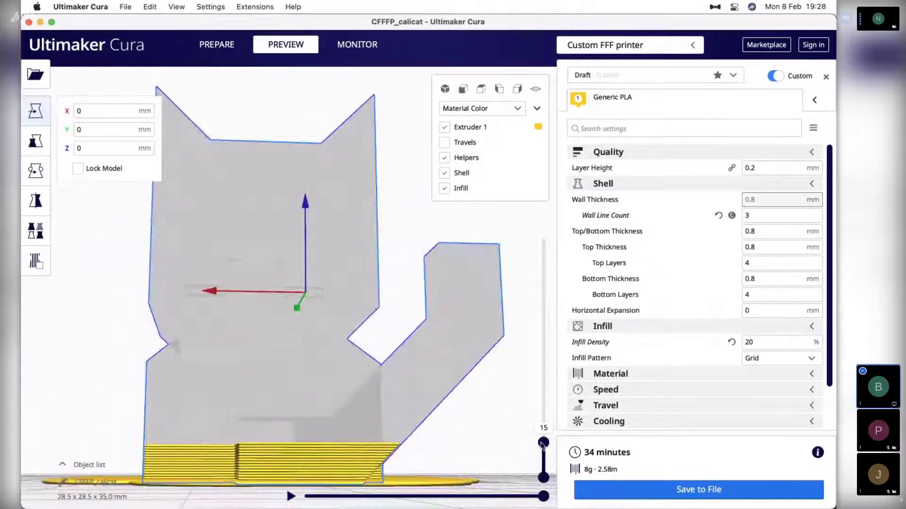
{"action": "left_click_drag", "start_coordinate": [545, 440], "coordinate": [582, 425]}
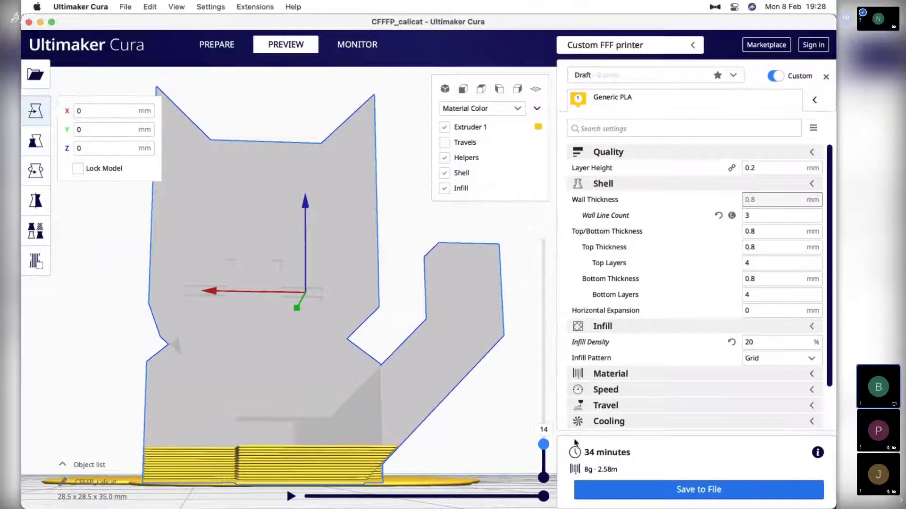
{"action": "mouse_move", "coordinate": [576, 442]}
{"action": "left_mouse_down"}
{"action": "mouse_move", "coordinate": [574, 452]}
{"action": "mouse_move", "coordinate": [589, 341]}
{"action": "mouse_move", "coordinate": [575, 440]}
{"action": "left_mouse_up"}
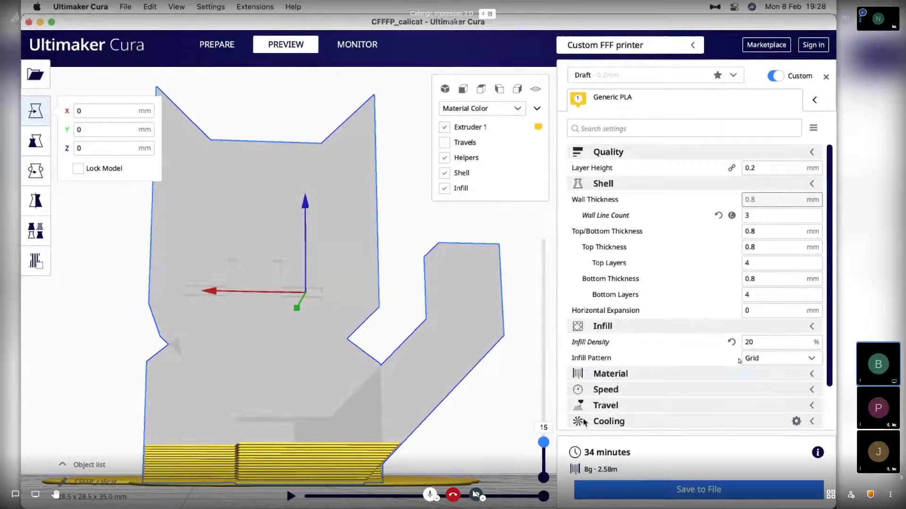
Raise the layer preview to layer 108 and view the whole cat from behind.
{"action": "scroll", "coordinate": [639, 369], "scroll_direction": "down", "scroll_amount": 1}
{"action": "scroll", "coordinate": [639, 370], "scroll_direction": "down", "scroll_amount": 3}
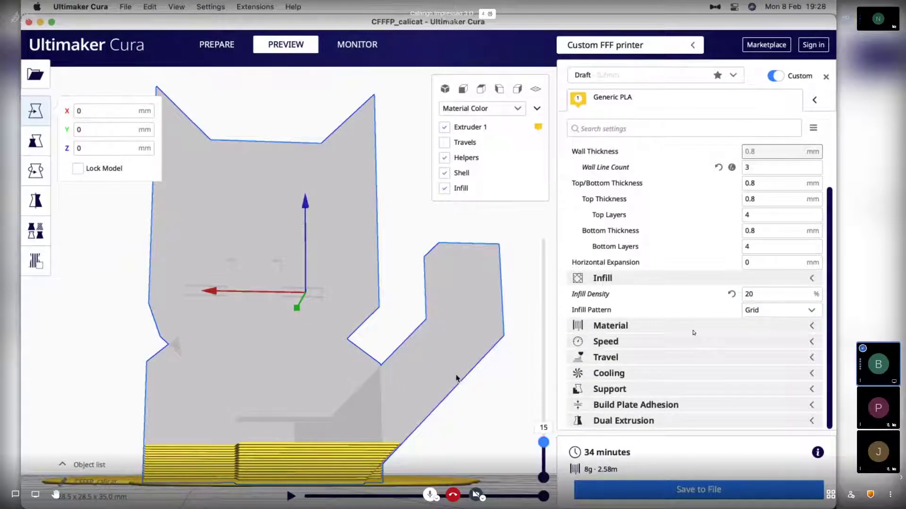
{"action": "left_click_drag", "start_coordinate": [542, 442], "coordinate": [544, 322]}
{"action": "scroll", "coordinate": [449, 296], "scroll_direction": "down", "scroll_amount": 3}
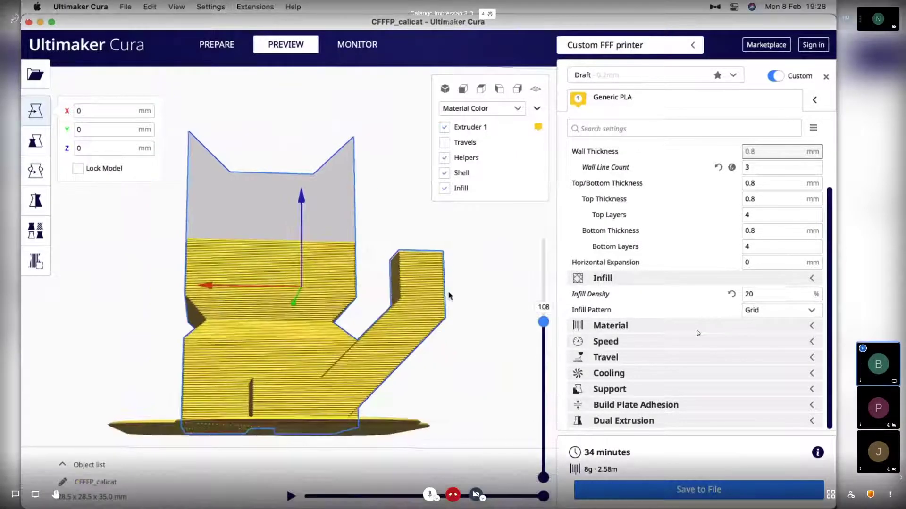
{"action": "scroll", "coordinate": [448, 295], "scroll_direction": "down", "scroll_amount": 3}
{"action": "scroll", "coordinate": [450, 312], "scroll_direction": "up", "scroll_amount": 3}
{"action": "scroll", "coordinate": [453, 333], "scroll_direction": "down", "scroll_amount": 3}
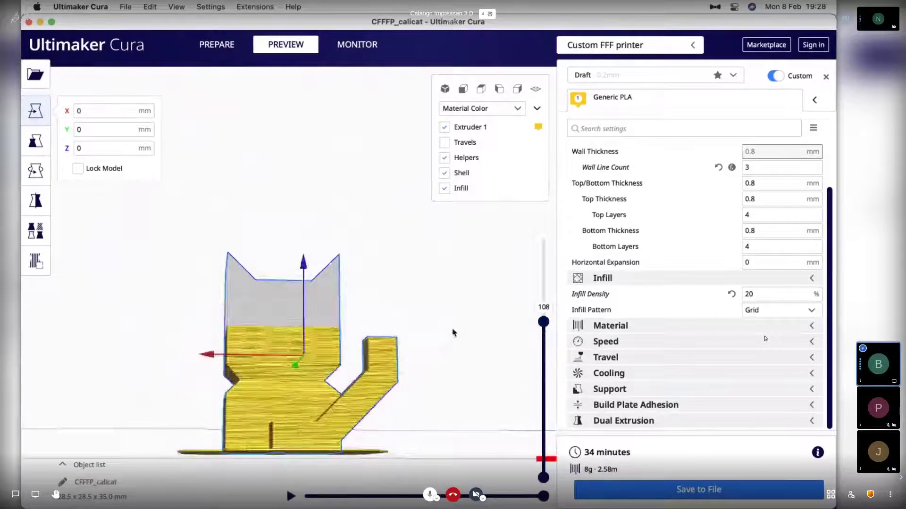
Deselect the cat and view the infill at layer 108 from an angle above.
{"action": "scroll", "coordinate": [452, 333], "scroll_direction": "up", "scroll_amount": 3}
{"action": "right_click_drag", "start_coordinate": [453, 333], "coordinate": [395, 328]}
{"action": "left_click", "coordinate": [394, 328]}
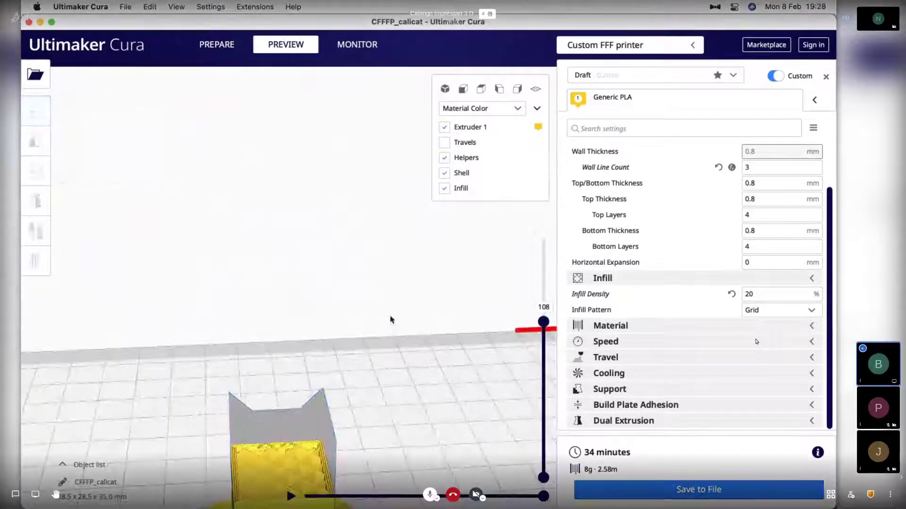
{"action": "scroll", "coordinate": [391, 320], "scroll_direction": "down", "scroll_amount": 3}
{"action": "scroll", "coordinate": [395, 362], "scroll_direction": "up", "scroll_amount": 4}
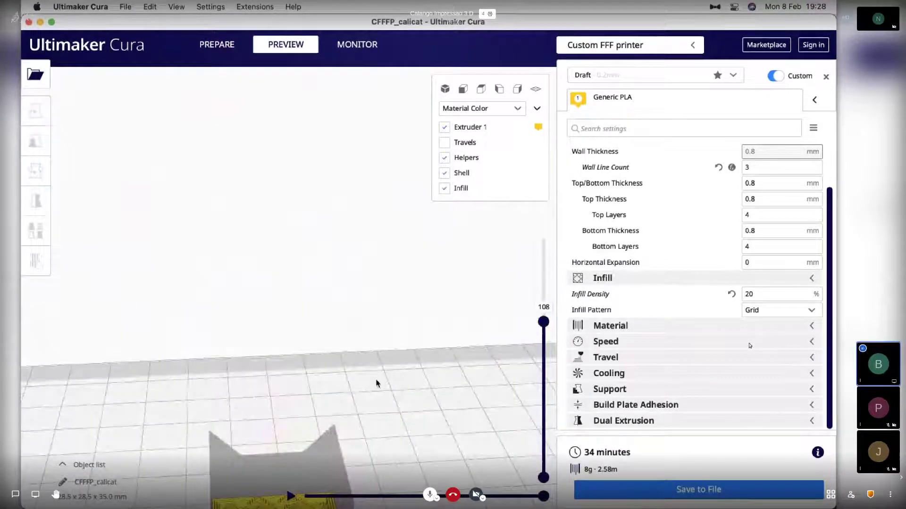
{"action": "scroll", "coordinate": [377, 383], "scroll_direction": "down", "scroll_amount": 3}
{"action": "scroll", "coordinate": [402, 366], "scroll_direction": "up", "scroll_amount": 3}
{"action": "right_click_drag", "start_coordinate": [402, 366], "coordinate": [438, 386]}
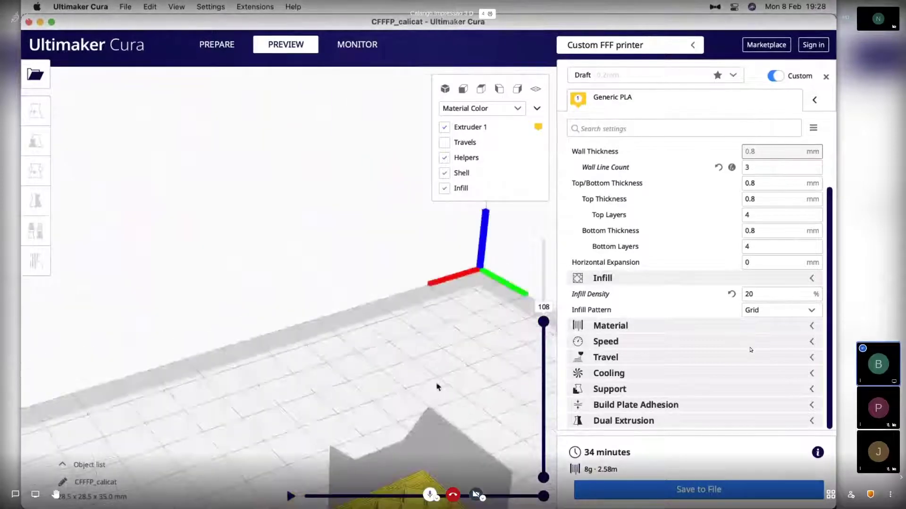
{"action": "scroll", "coordinate": [435, 385], "scroll_direction": "down", "scroll_amount": 3}
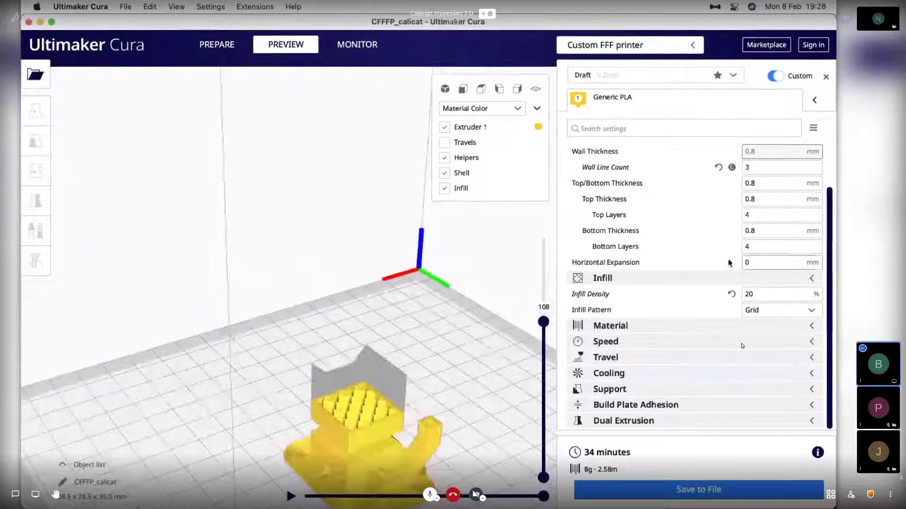
Collapse the Infill and Shell categories, expand Material, and read the descriptions of the printing and build plate temperatures.
{"action": "left_click", "coordinate": [813, 279]}
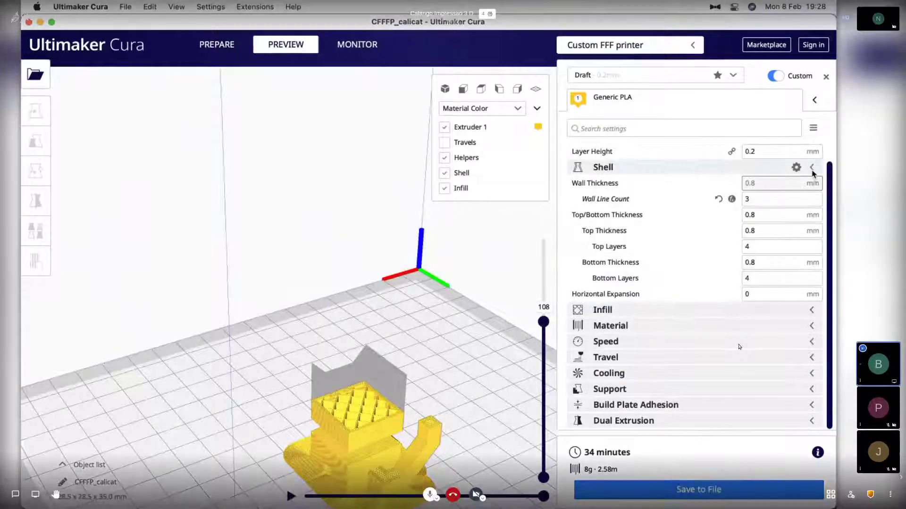
{"action": "left_click", "coordinate": [811, 168]}
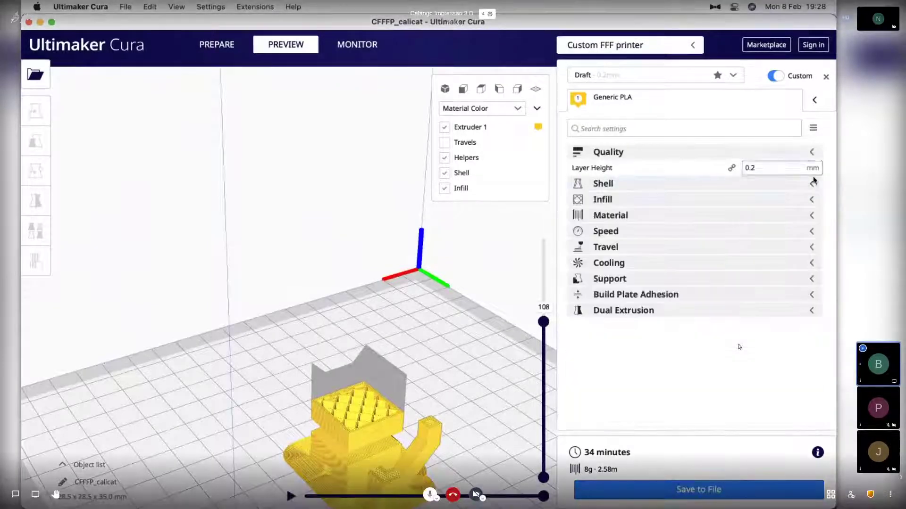
{"action": "left_click", "coordinate": [814, 216]}
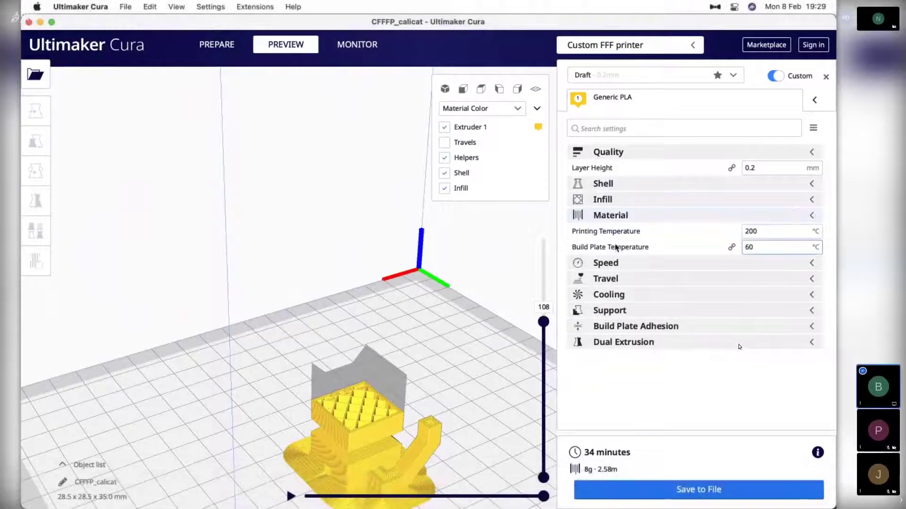
{"action": "mouse_move", "coordinate": [716, 241]}
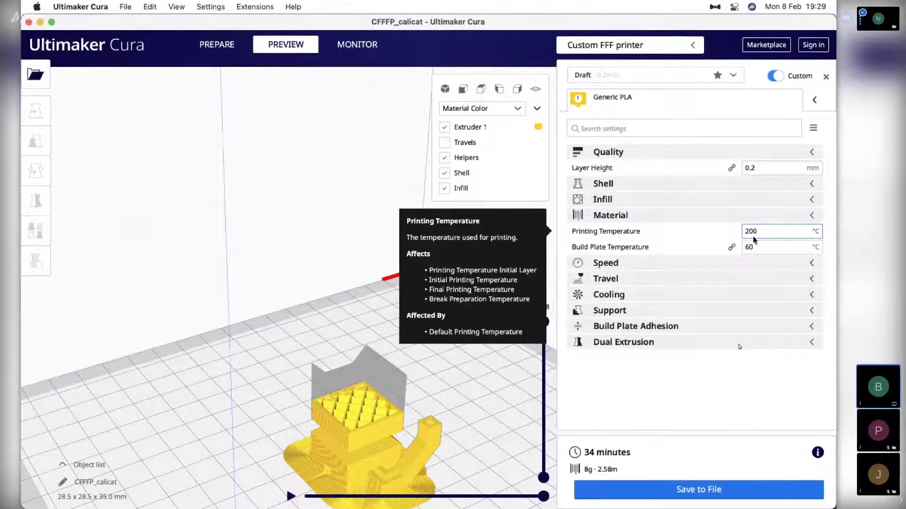
{"action": "mouse_move", "coordinate": [763, 249]}
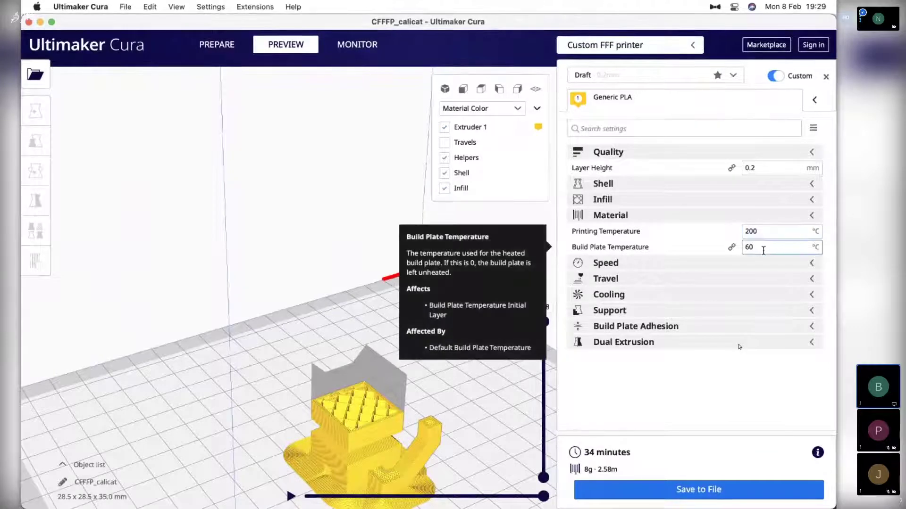
Collapse Material, check the print speed under Speed, and read the Enable Retraction description under Travel, collapsing both categories after viewing.
{"action": "left_click", "coordinate": [812, 216]}
{"action": "left_click", "coordinate": [813, 232]}
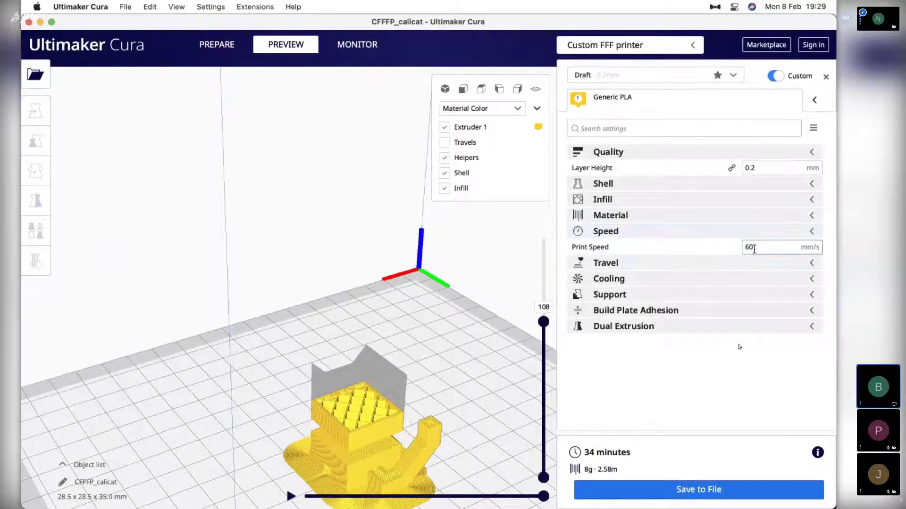
{"action": "left_click", "coordinate": [811, 232]}
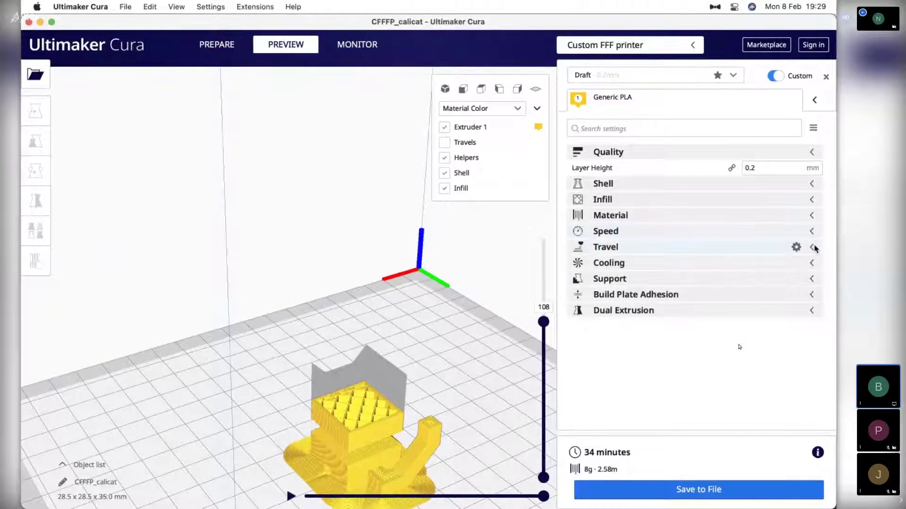
{"action": "left_click", "coordinate": [813, 247]}
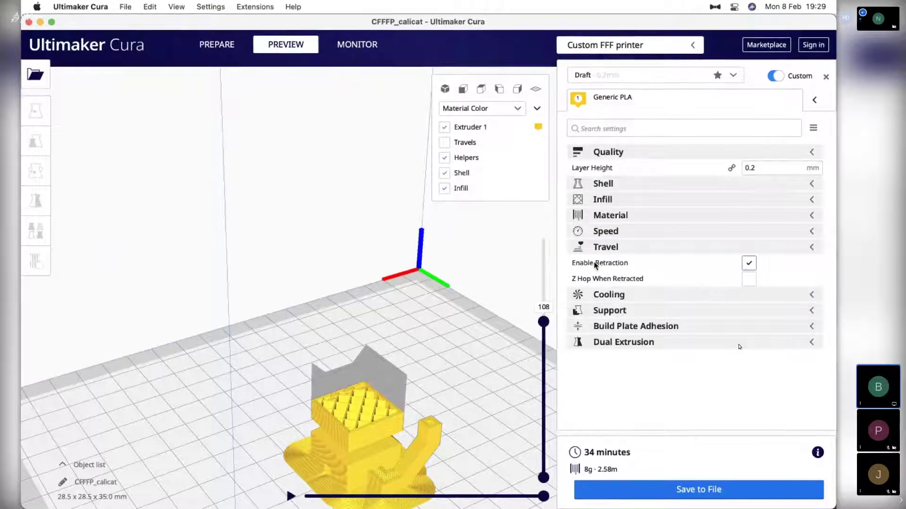
{"action": "mouse_move", "coordinate": [596, 266]}
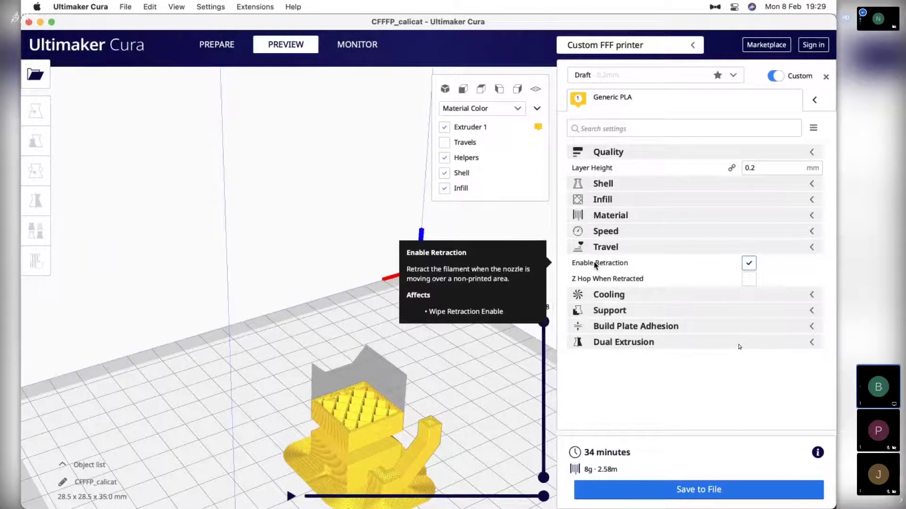
{"action": "left_click", "coordinate": [813, 248]}
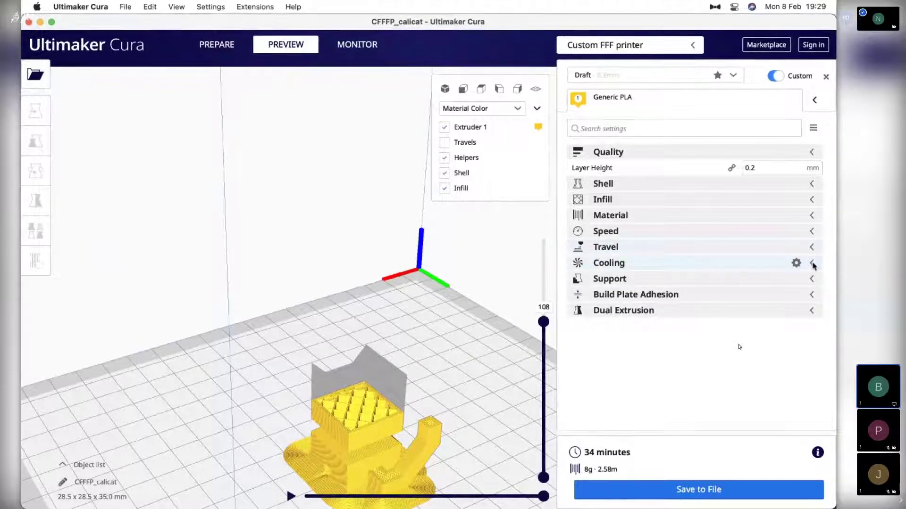
Filter the print settings with the search term "retraction".
{"action": "left_click", "coordinate": [676, 126]}
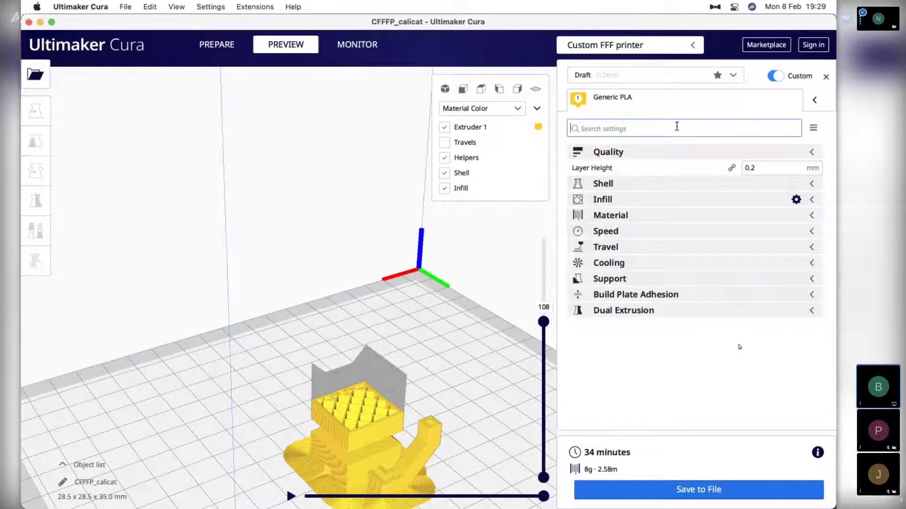
{"action": "type", "text": "retr"}
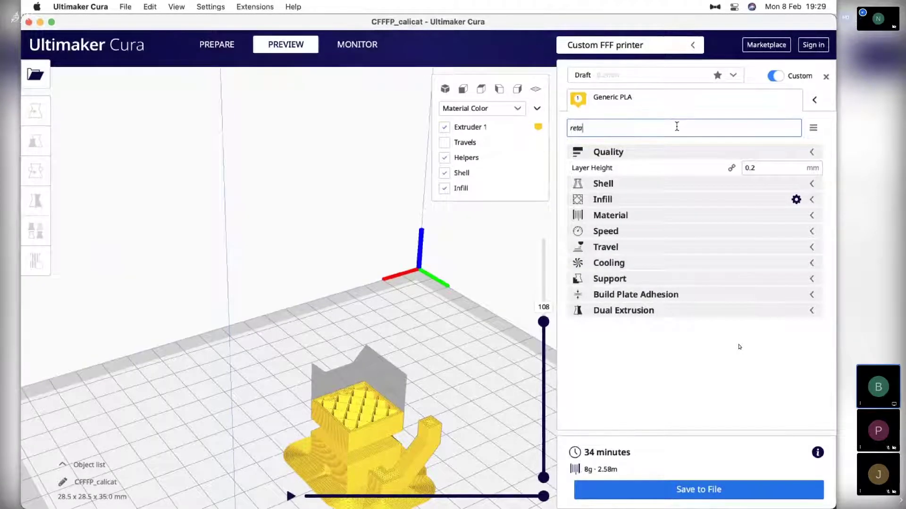
{"action": "type", "text": "a"}
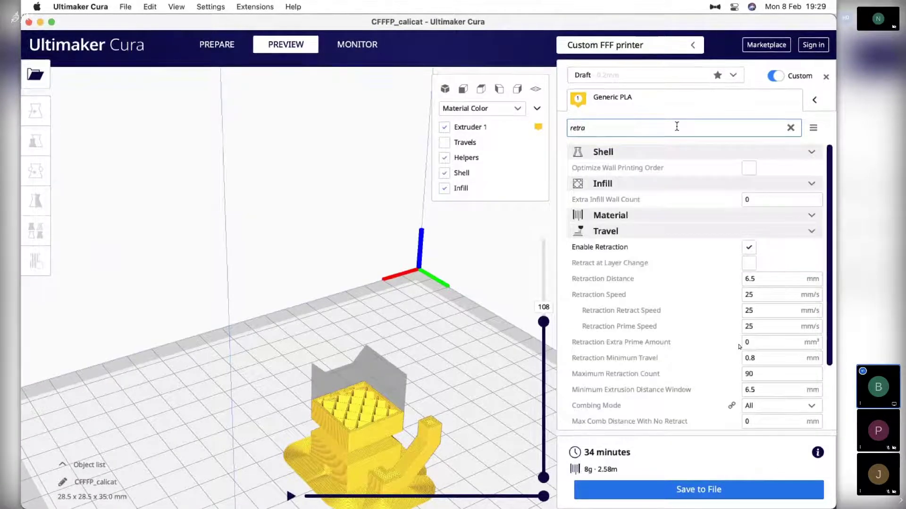
{"action": "type", "text": "c"}
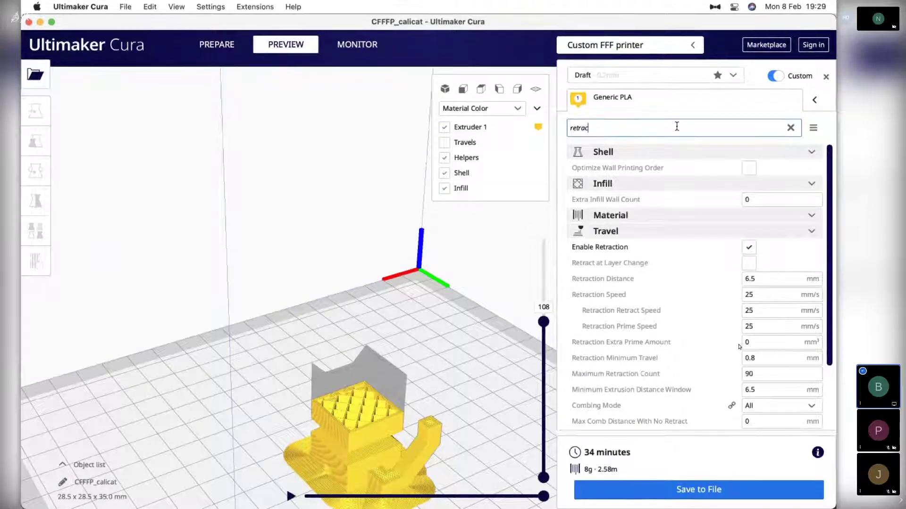
{"action": "type", "text": "tion"}
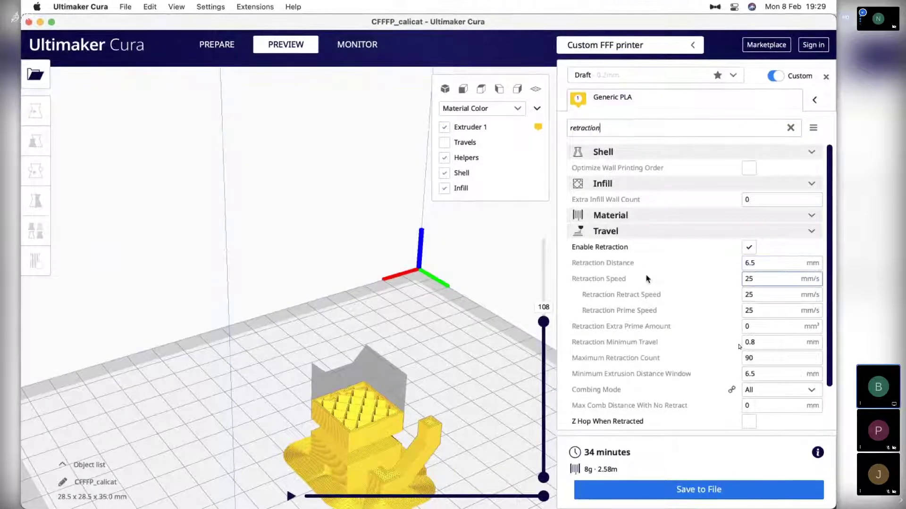
Set the Retraction Distance to 1.5 mm and the Retraction Speed to 45 mm/s.
{"action": "scroll", "coordinate": [646, 283], "scroll_direction": "down", "scroll_amount": 1}
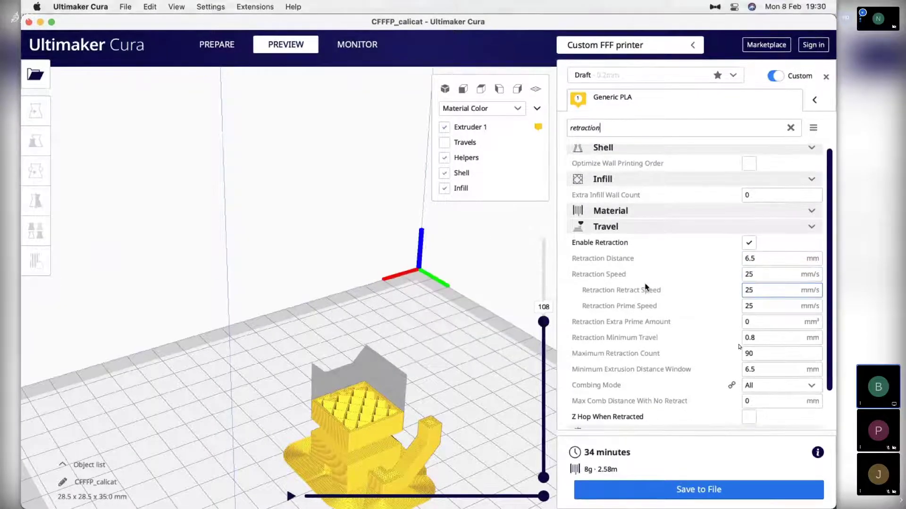
{"action": "scroll", "coordinate": [736, 245], "scroll_direction": "down", "scroll_amount": 2}
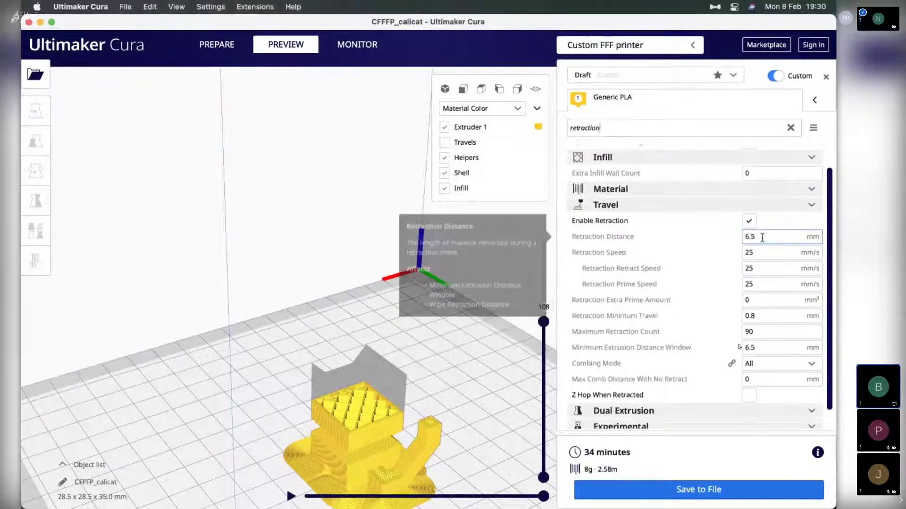
{"action": "double_click", "coordinate": [742, 239]}
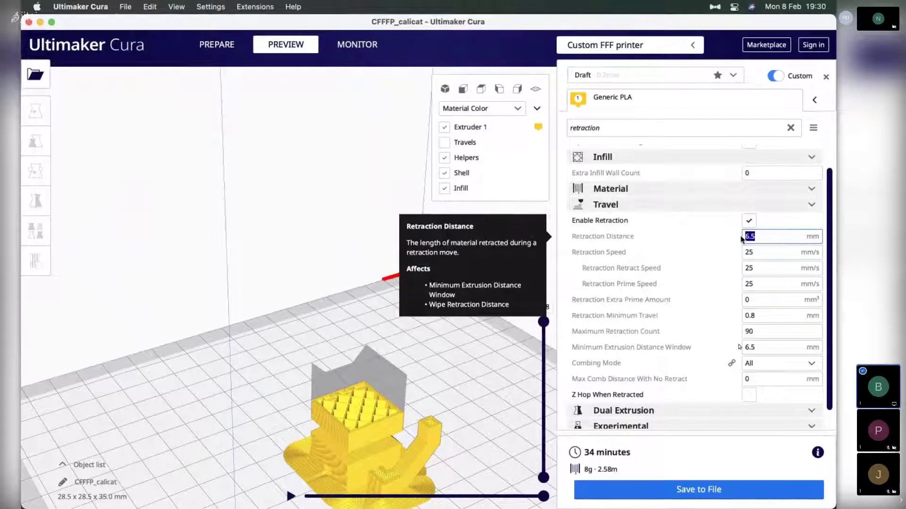
{"action": "type", "text": "1.5"}
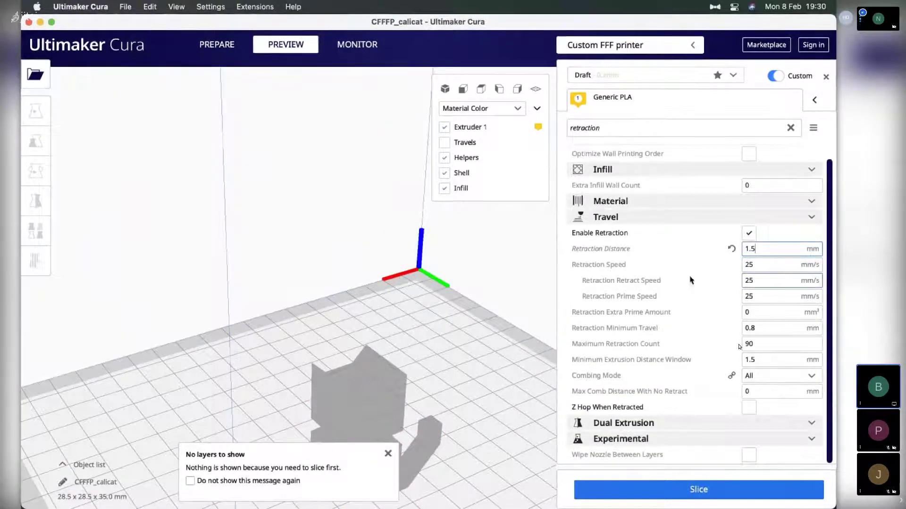
{"action": "left_click_drag", "start_coordinate": [774, 265], "coordinate": [736, 268]}
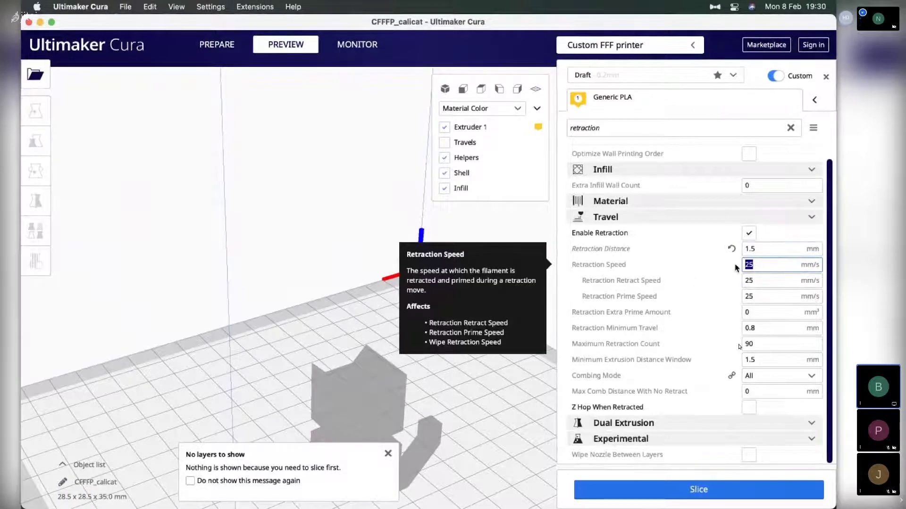
{"action": "type", "text": "45"}
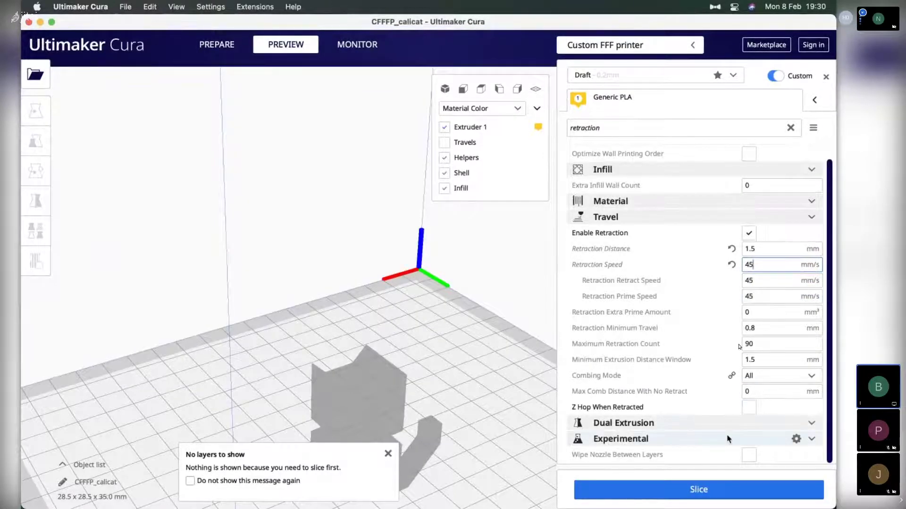
Clear the settings search and slice the cat model again.
{"action": "mouse_move", "coordinate": [698, 364]}
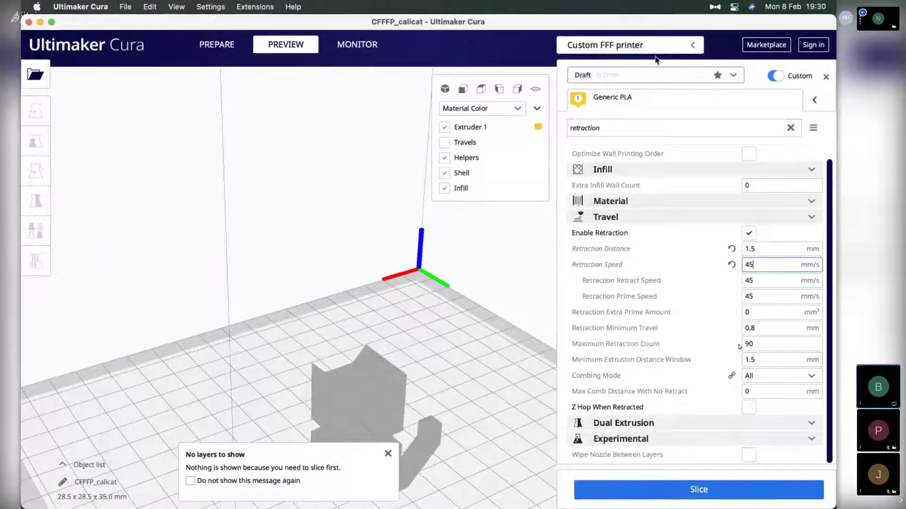
{"action": "left_click", "coordinate": [792, 129]}
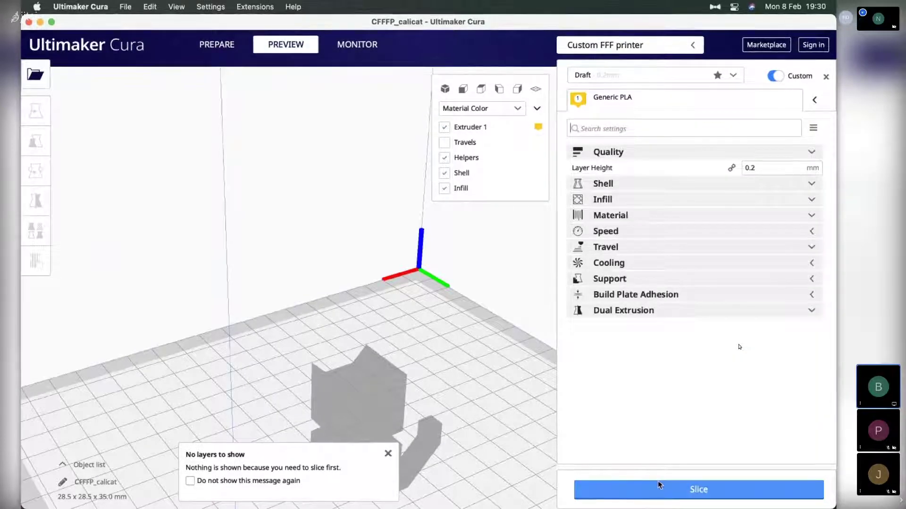
{"action": "left_click", "coordinate": [621, 490]}
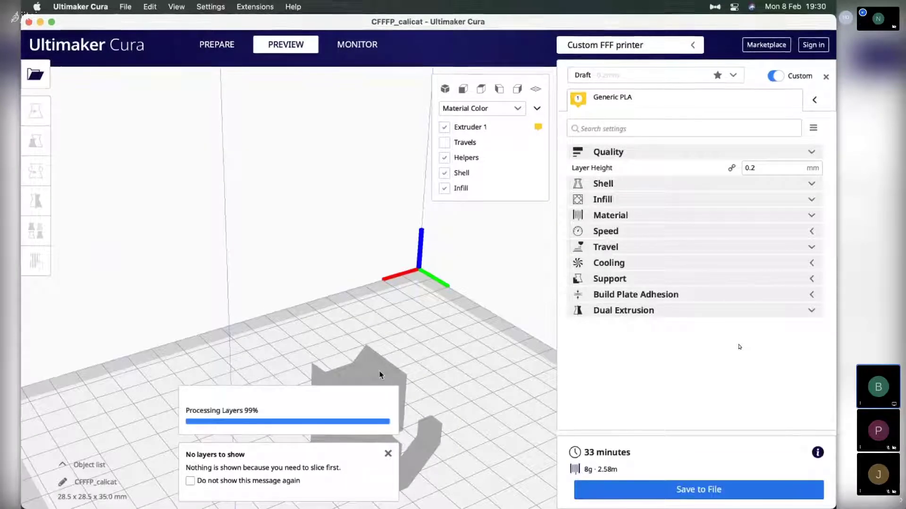
Examine the print cooling and fan speed settings under Cooling, and collapse the Quality and Cooling categories.
{"action": "left_click", "coordinate": [626, 264]}
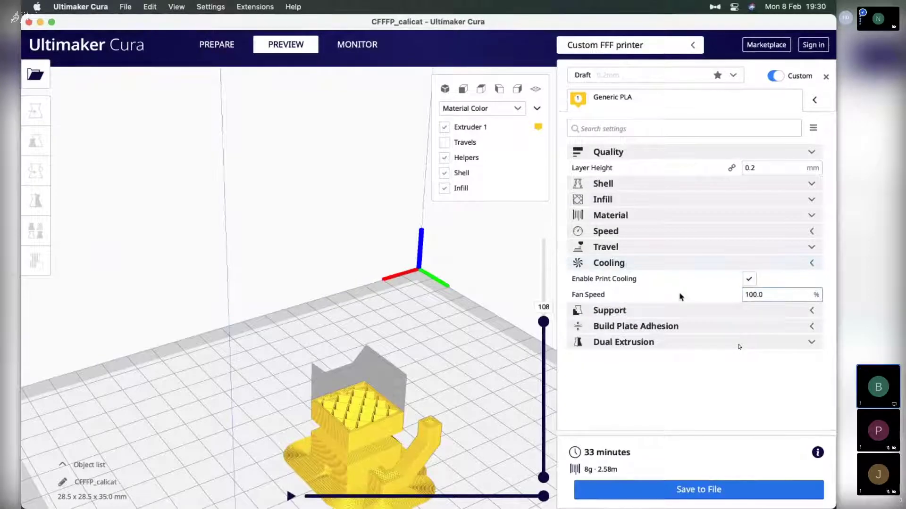
{"action": "mouse_move", "coordinate": [730, 298]}
{"action": "left_click", "coordinate": [658, 152]}
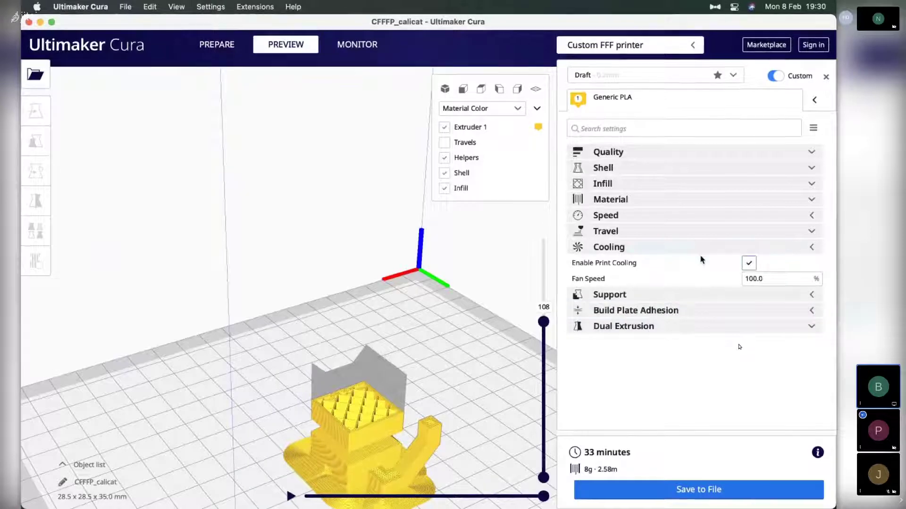
{"action": "left_click", "coordinate": [685, 246]}
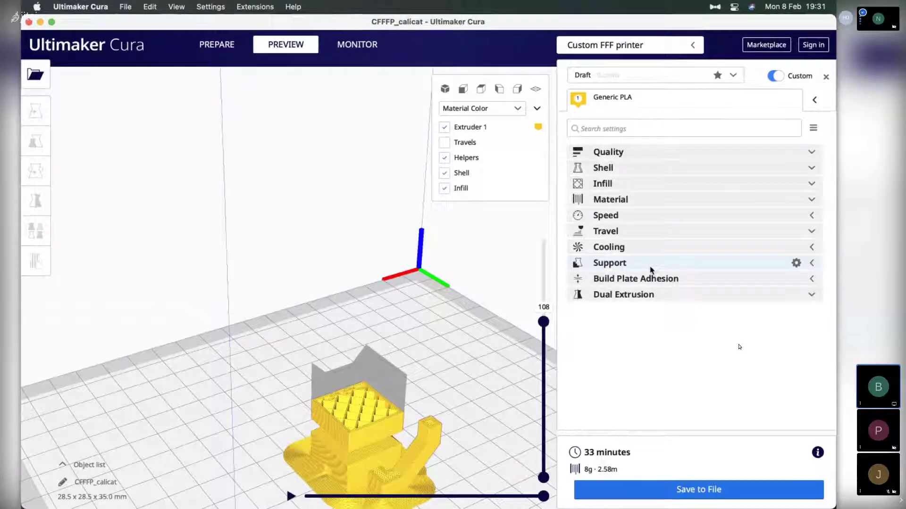
Change the Infill Pattern to Cubic and slice the cat model.
{"action": "left_click", "coordinate": [621, 185]}
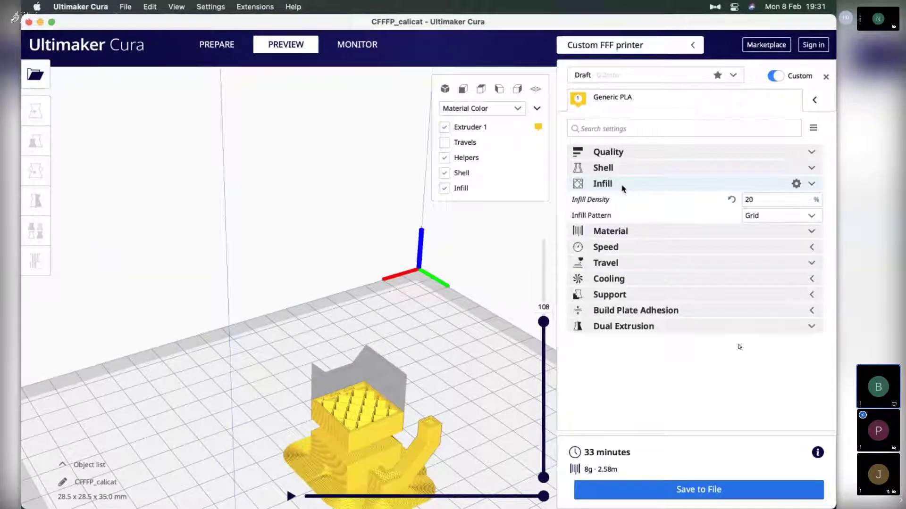
{"action": "left_click", "coordinate": [771, 217]}
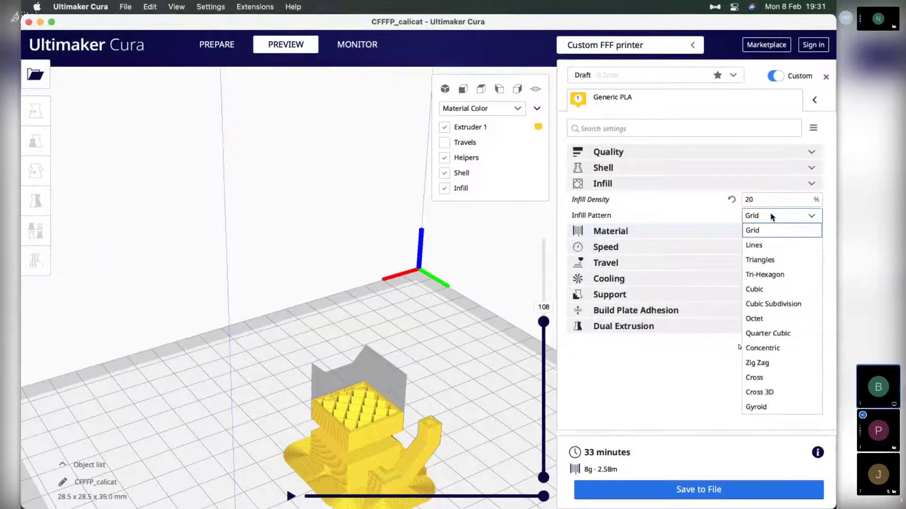
{"action": "left_click", "coordinate": [755, 289]}
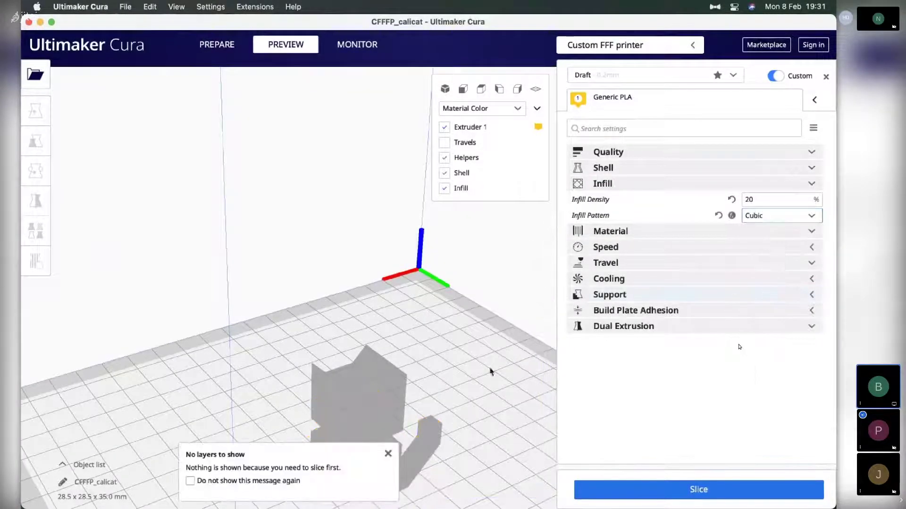
{"action": "left_click", "coordinate": [675, 493]}
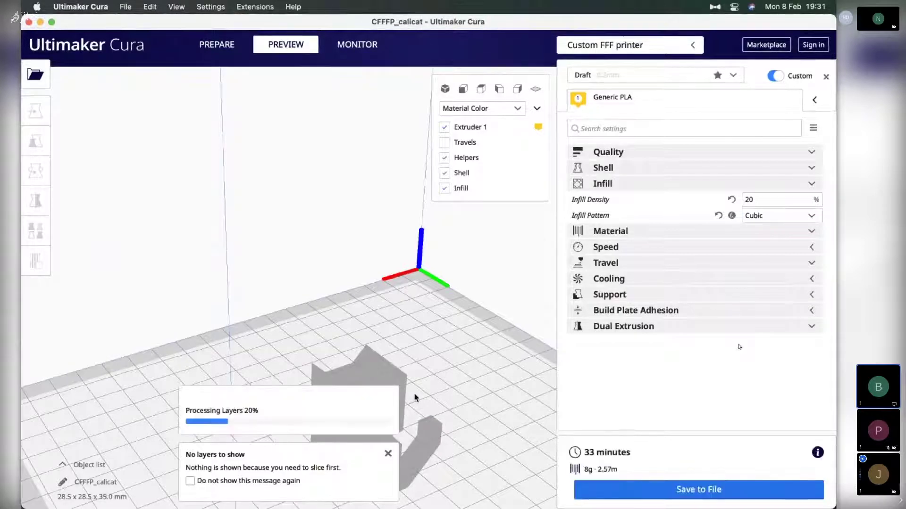
Select the cat and view its cubic infill at layer 108 close up from above.
{"action": "scroll", "coordinate": [333, 393], "scroll_direction": "up", "scroll_amount": 2}
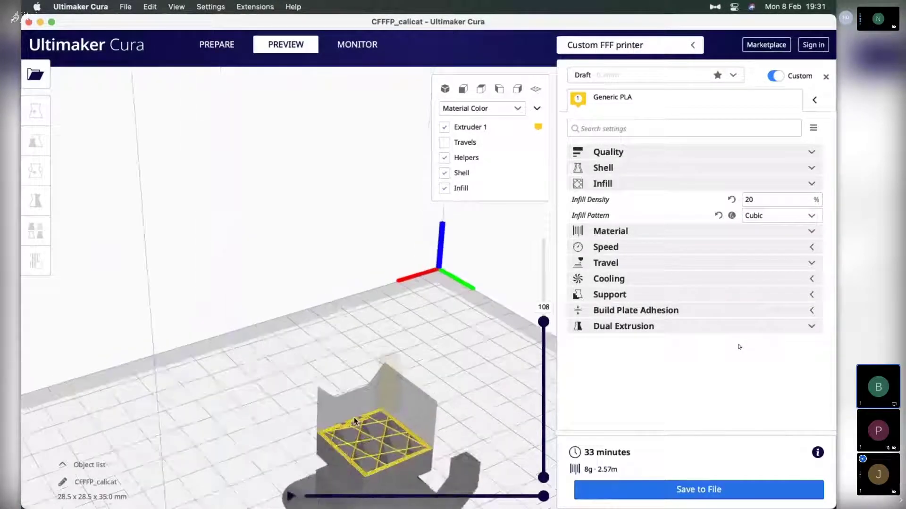
{"action": "left_click", "coordinate": [365, 407]}
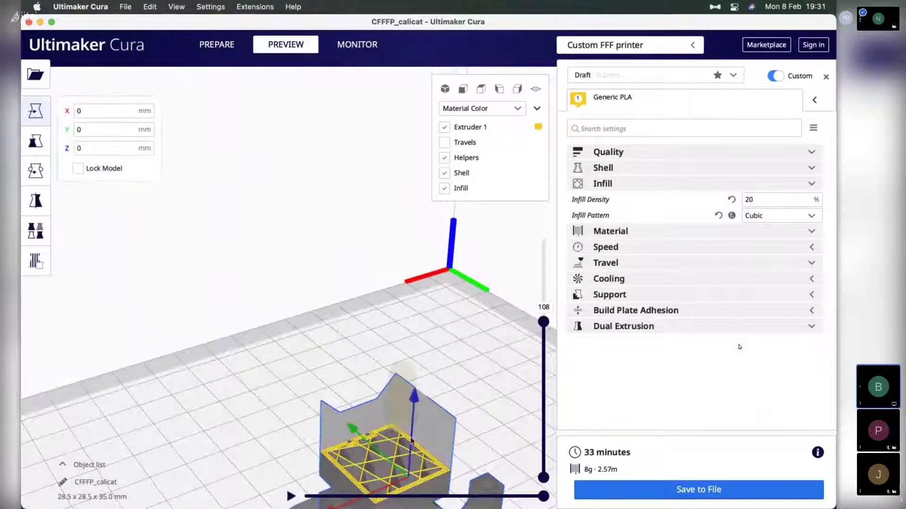
{"action": "right_click_drag", "start_coordinate": [431, 445], "coordinate": [531, 472]}
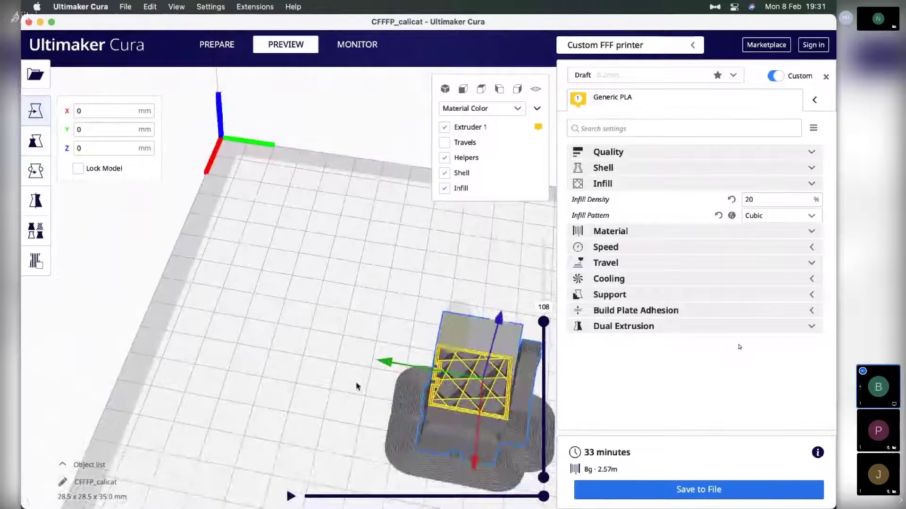
{"action": "middle_click_drag", "start_coordinate": [357, 391], "coordinate": [198, 372]}
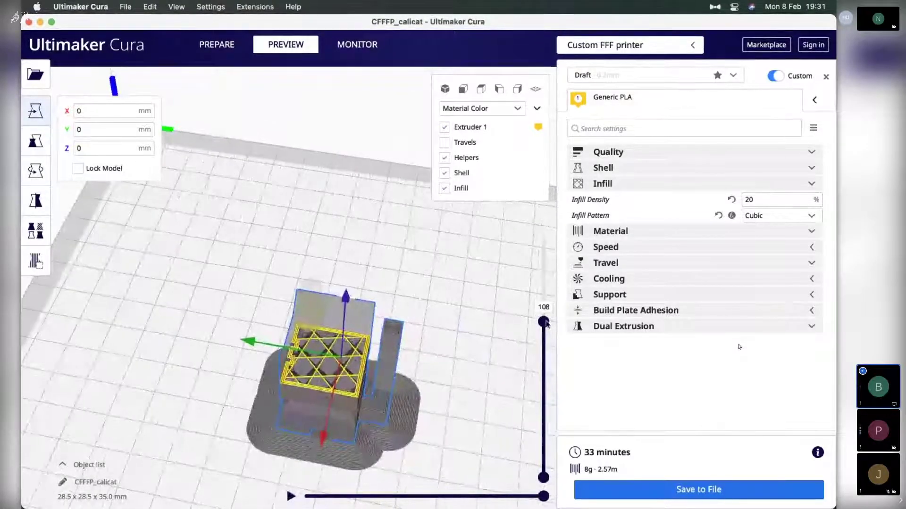
Play the toolpath simulation at layers 172 and 90, inspect the cubic infill at layer 116, and collapse the Infill category.
{"action": "left_click_drag", "start_coordinate": [544, 326], "coordinate": [573, 247]}
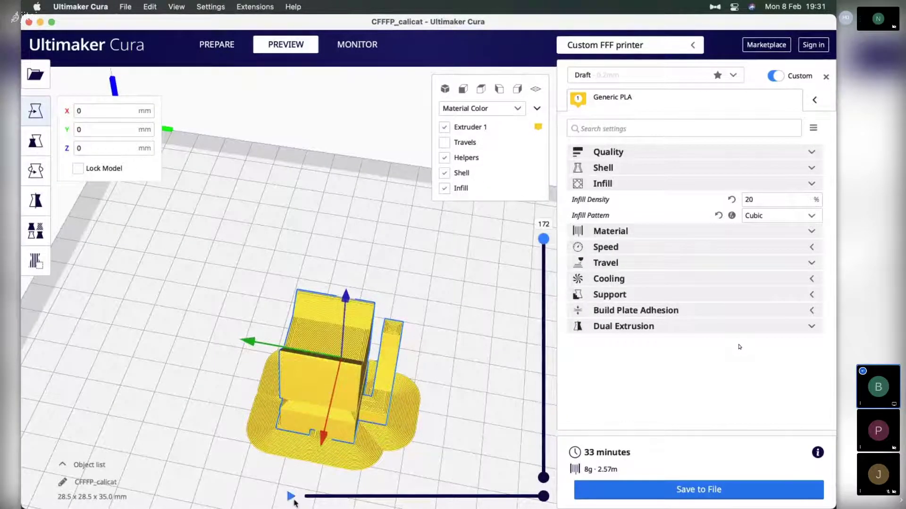
{"action": "left_click", "coordinate": [292, 497]}
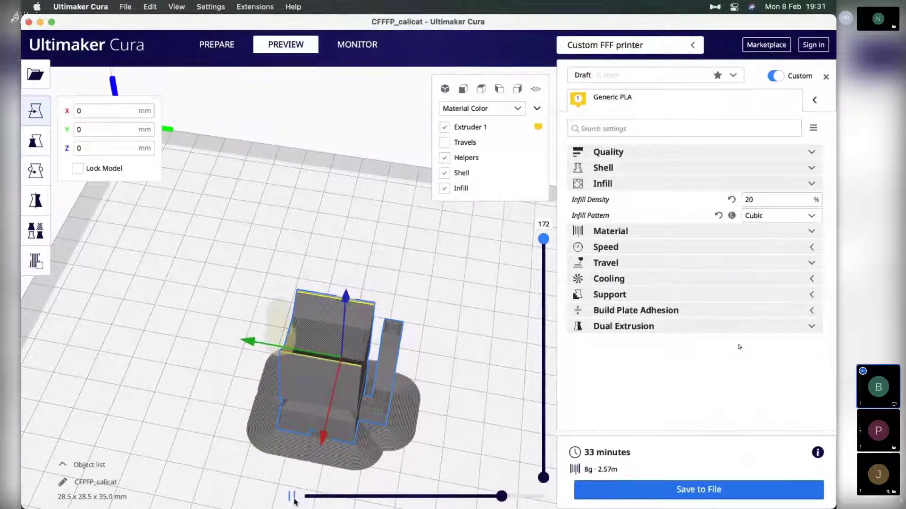
{"action": "left_click_drag", "start_coordinate": [542, 245], "coordinate": [543, 347]}
{"action": "left_click", "coordinate": [291, 498]}
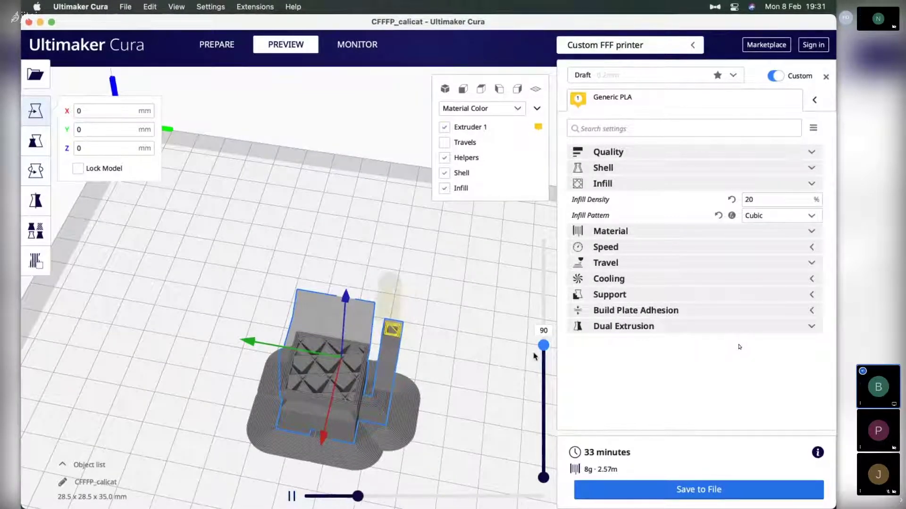
{"action": "left_click_drag", "start_coordinate": [543, 345], "coordinate": [551, 308]}
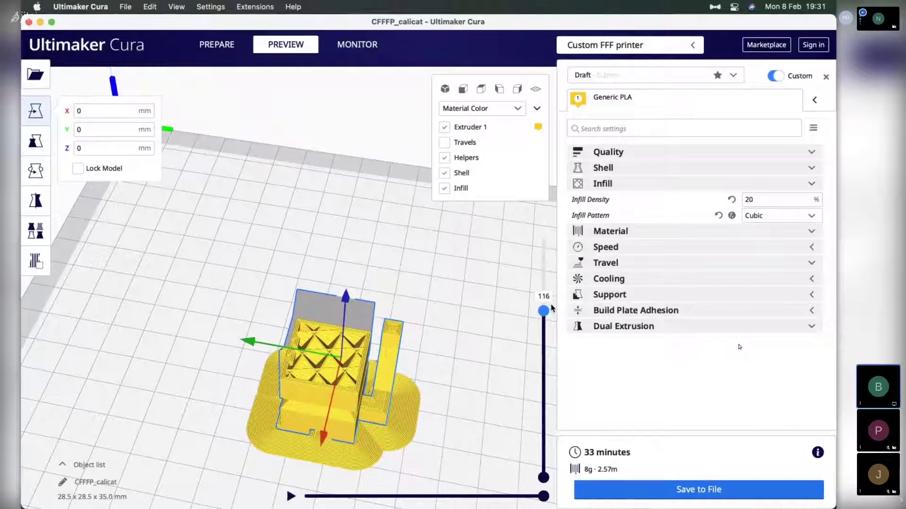
{"action": "left_click", "coordinate": [670, 183]}
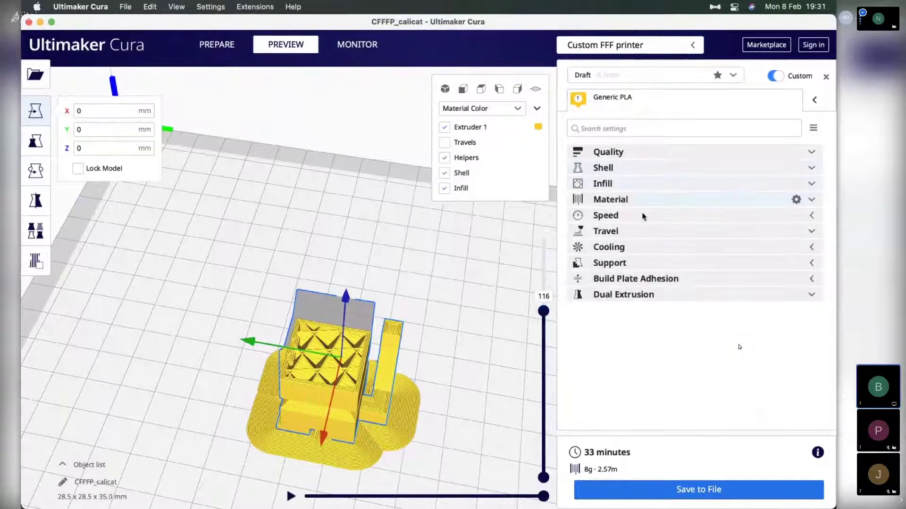
Enable Generate Support under Support and check the Support Placement options, keeping Everywhere.
{"action": "left_click", "coordinate": [627, 263]}
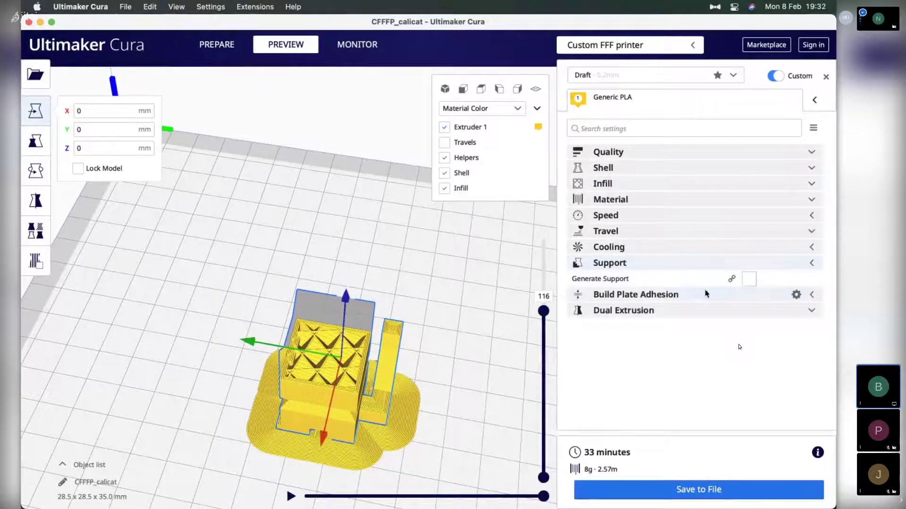
{"action": "mouse_move", "coordinate": [617, 281]}
{"action": "left_click", "coordinate": [749, 279]}
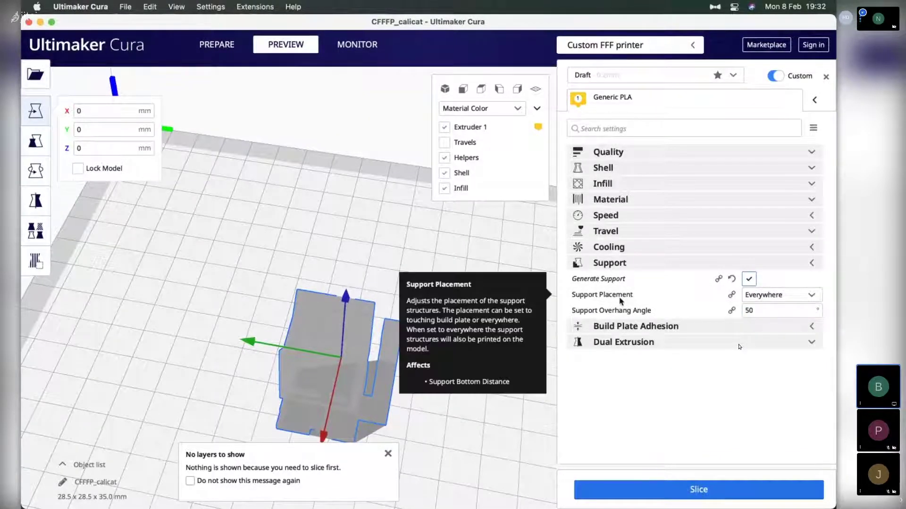
{"action": "left_click", "coordinate": [791, 303]}
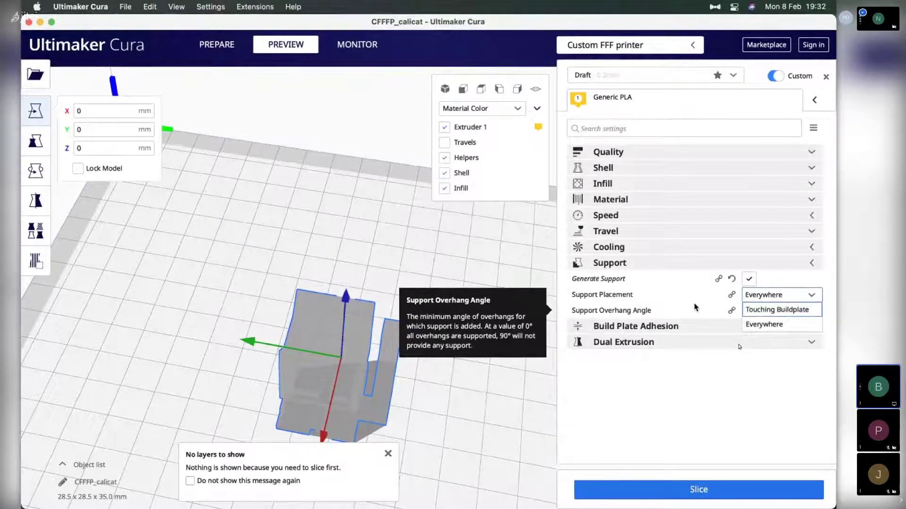
{"action": "left_click", "coordinate": [781, 295]}
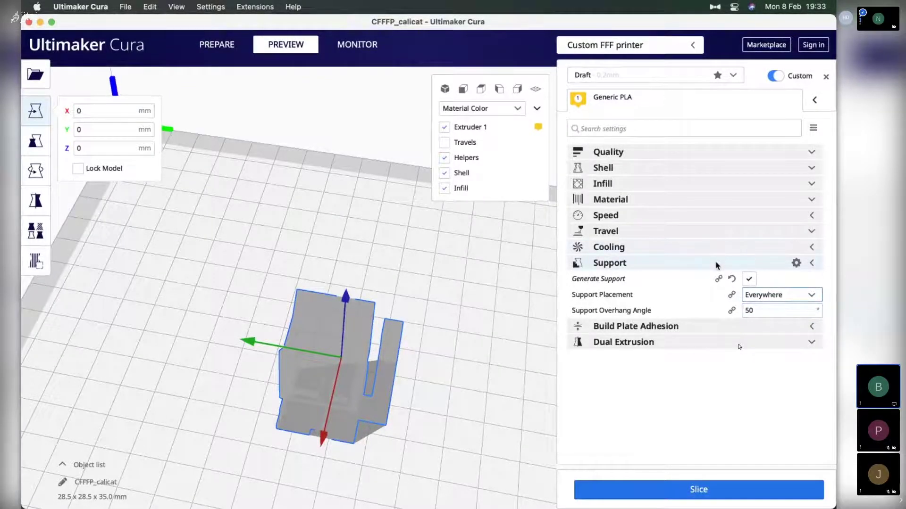
Set the Support Overhang Angle to 70° and review the Support category.
{"action": "double_click", "coordinate": [769, 308]}
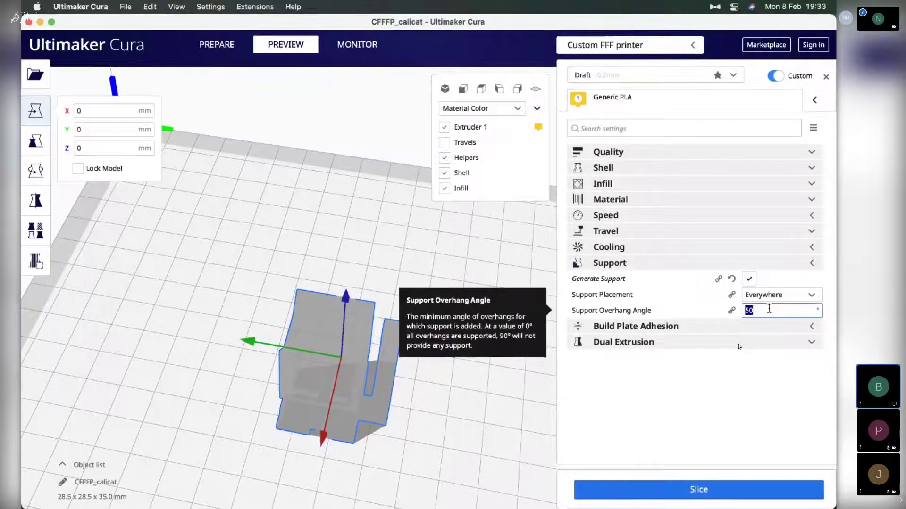
{"action": "type", "text": "7"}
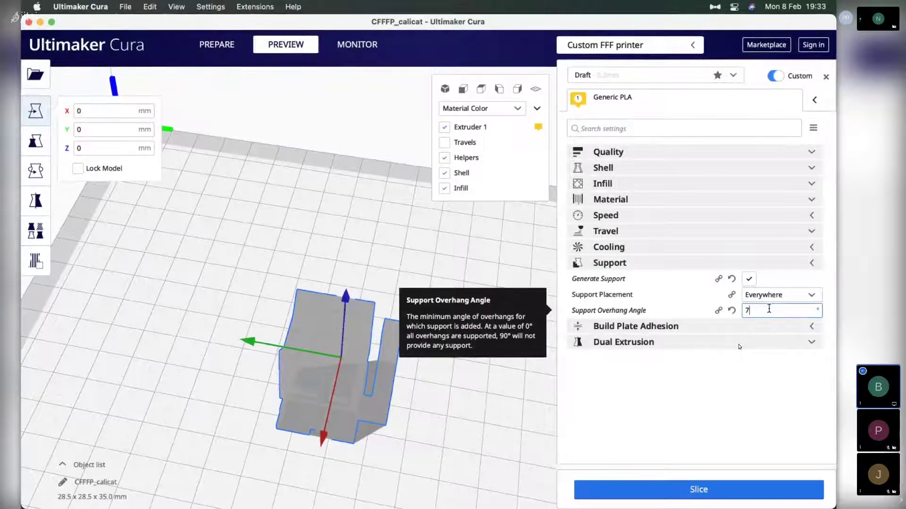
{"action": "type", "text": "0"}
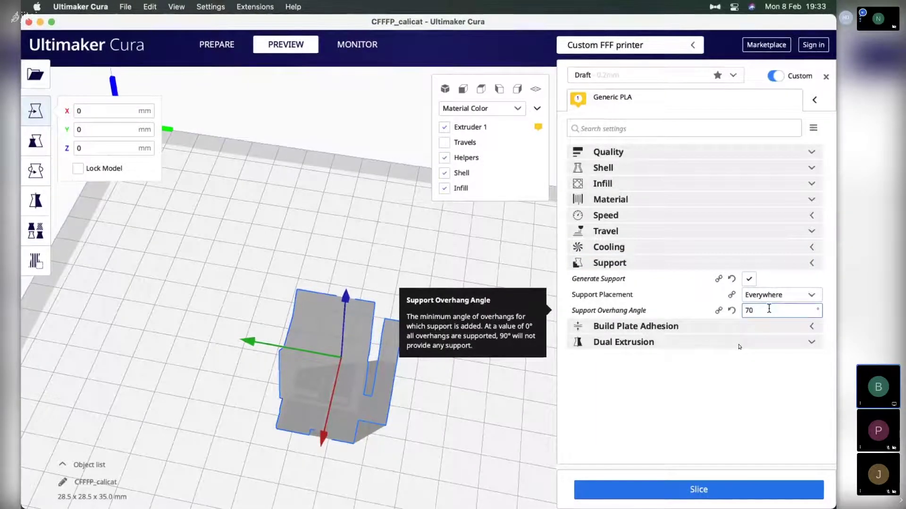
{"action": "left_click", "coordinate": [691, 268]}
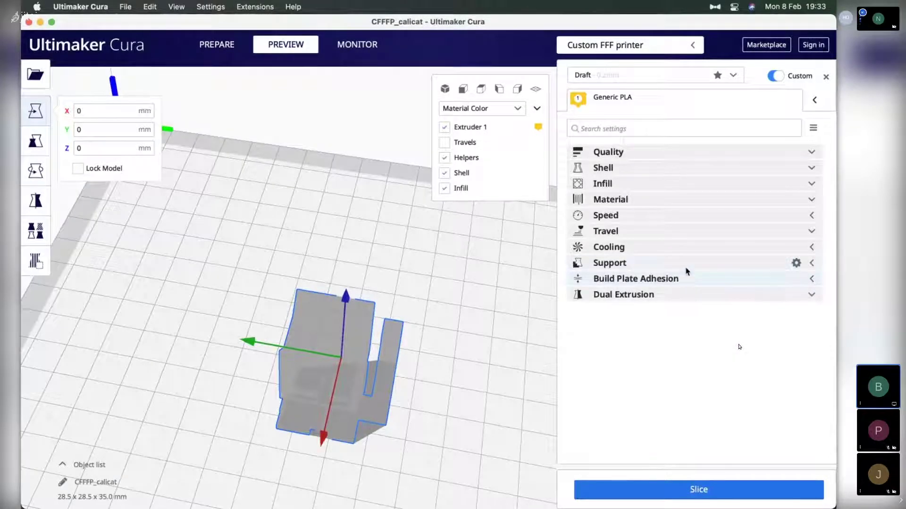
{"action": "left_click", "coordinate": [679, 270]}
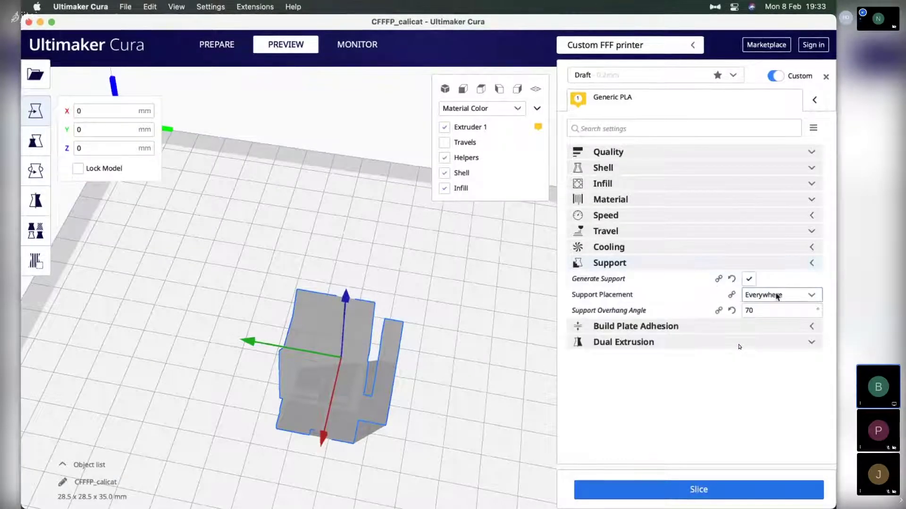
{"action": "mouse_move", "coordinate": [718, 312]}
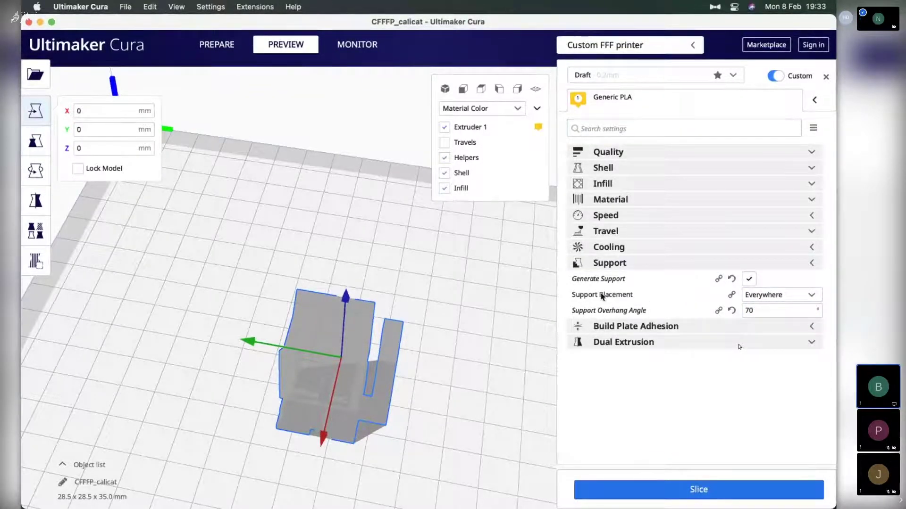
Switch the setting visibility to Advanced and set the Support Structure to Tree.
{"action": "left_click", "coordinate": [812, 127]}
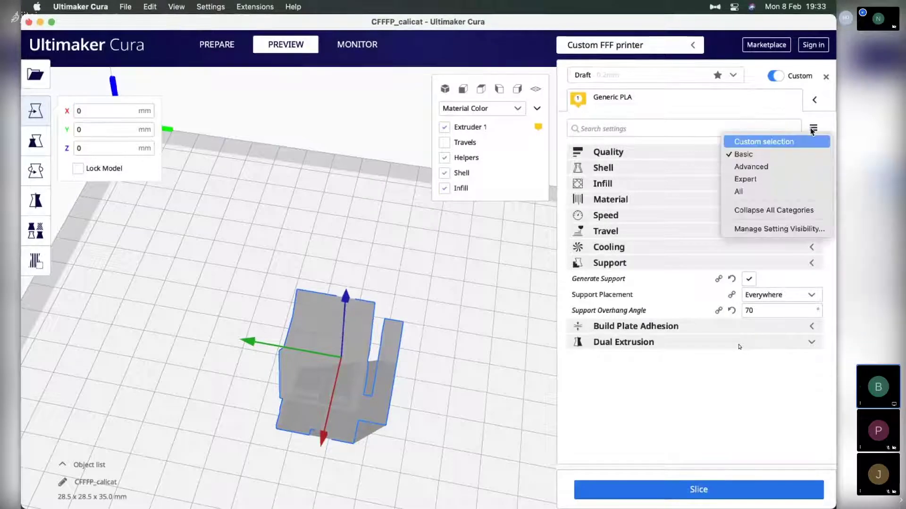
{"action": "left_click", "coordinate": [767, 168]}
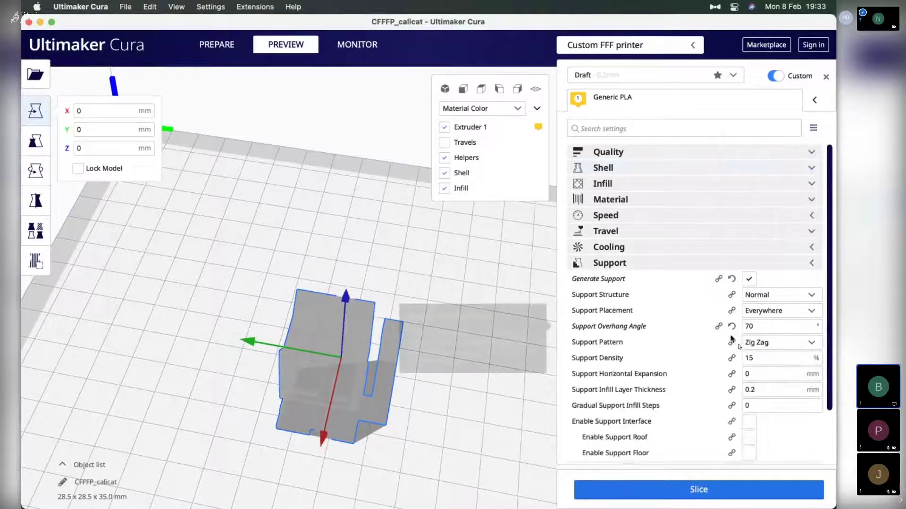
{"action": "left_click_drag", "start_coordinate": [830, 326], "coordinate": [832, 388]}
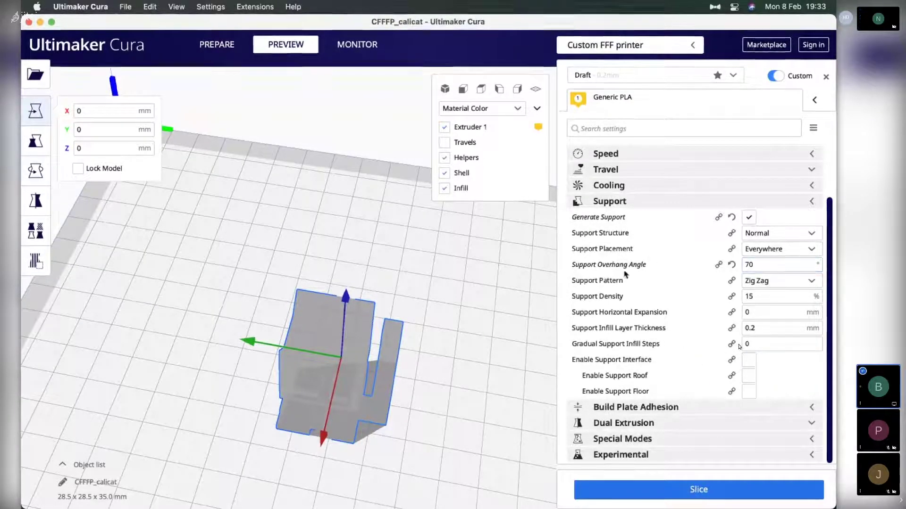
{"action": "left_click", "coordinate": [775, 234]}
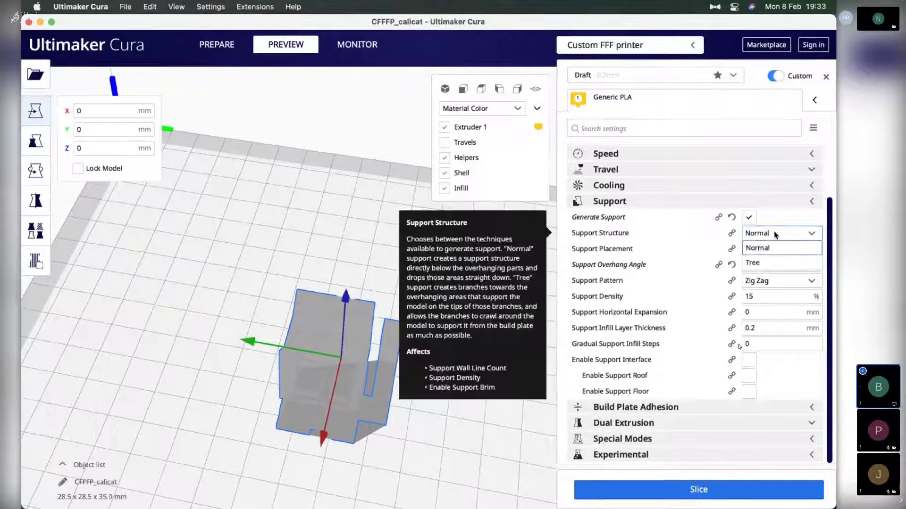
{"action": "left_click", "coordinate": [761, 265]}
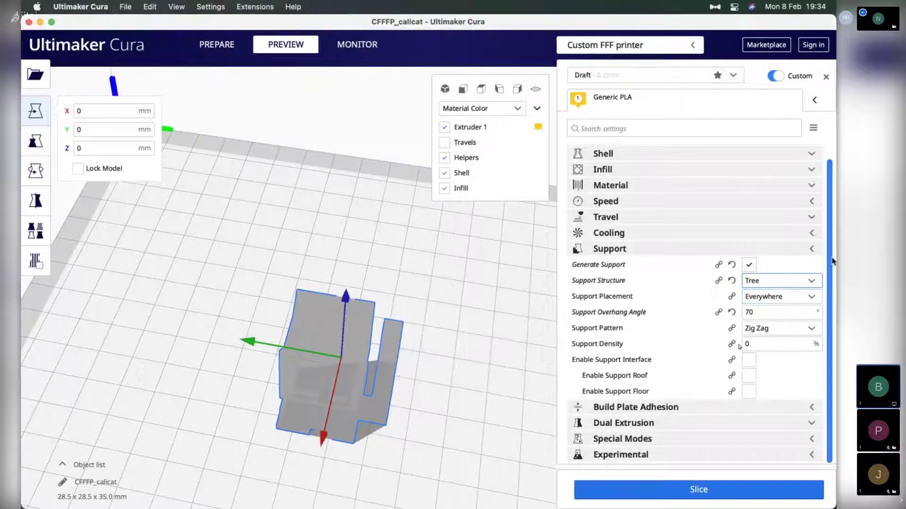
Return the Support Structure to Normal and the setting visibility to Basic.
{"action": "left_click", "coordinate": [755, 281]}
{"action": "left_click", "coordinate": [758, 296]}
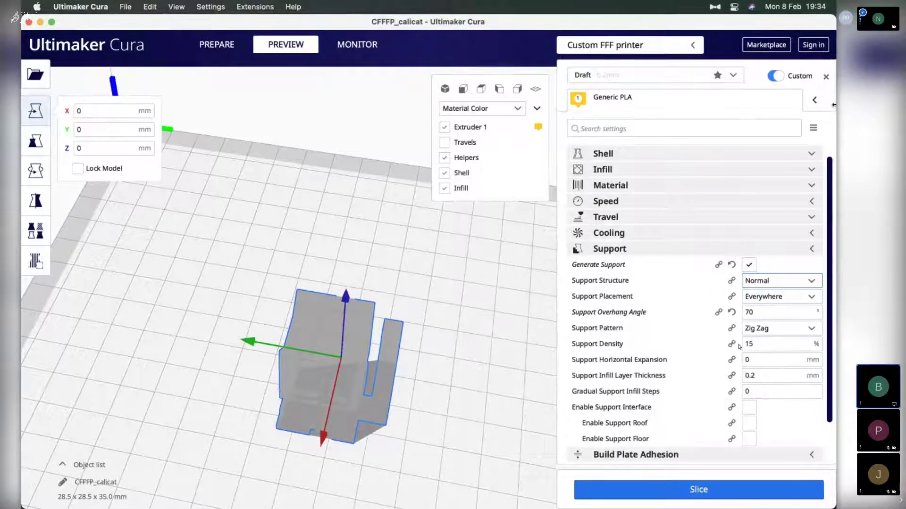
{"action": "left_click", "coordinate": [816, 130]}
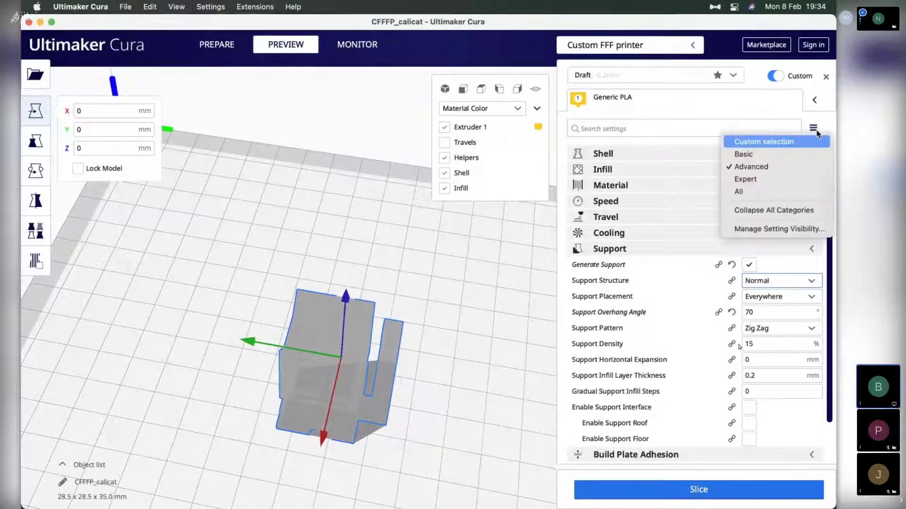
{"action": "left_click", "coordinate": [778, 153]}
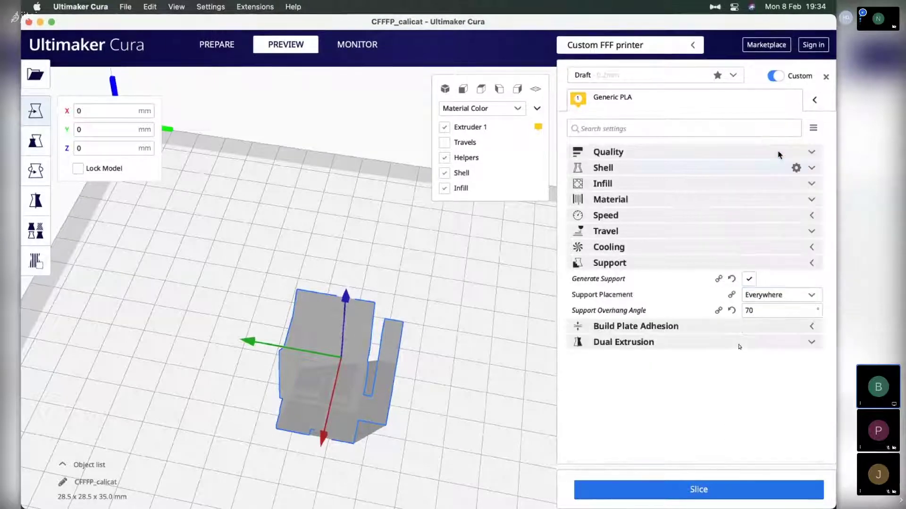
Turn off Generate Support and view the Build Plate Adhesion Type options.
{"action": "left_click", "coordinate": [749, 279]}
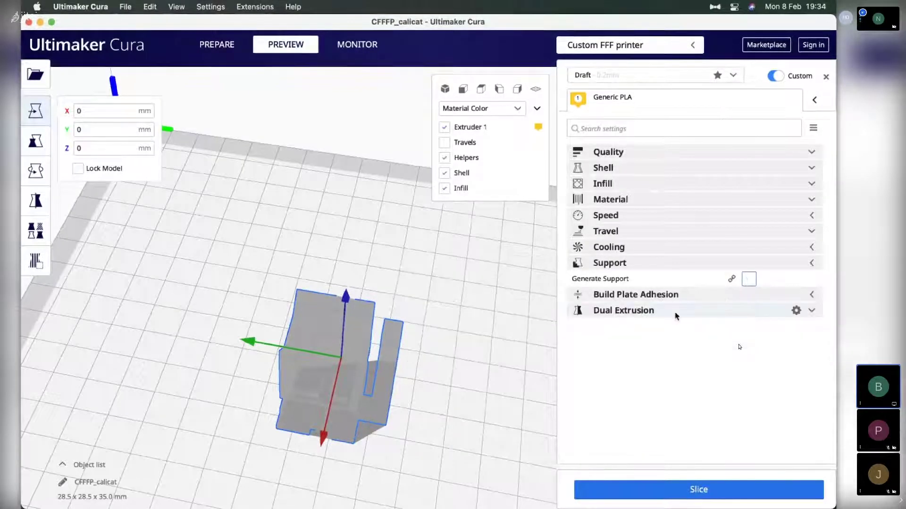
{"action": "left_click", "coordinate": [700, 263]}
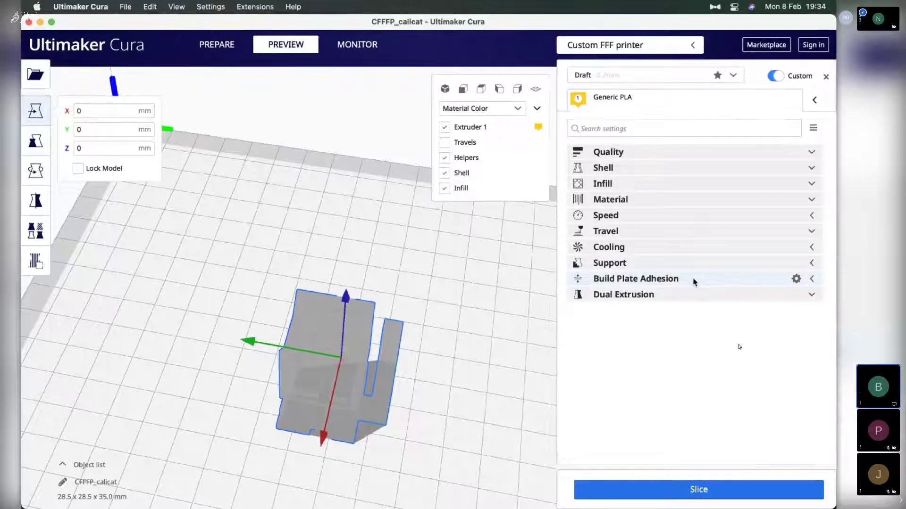
{"action": "left_click", "coordinate": [693, 281]}
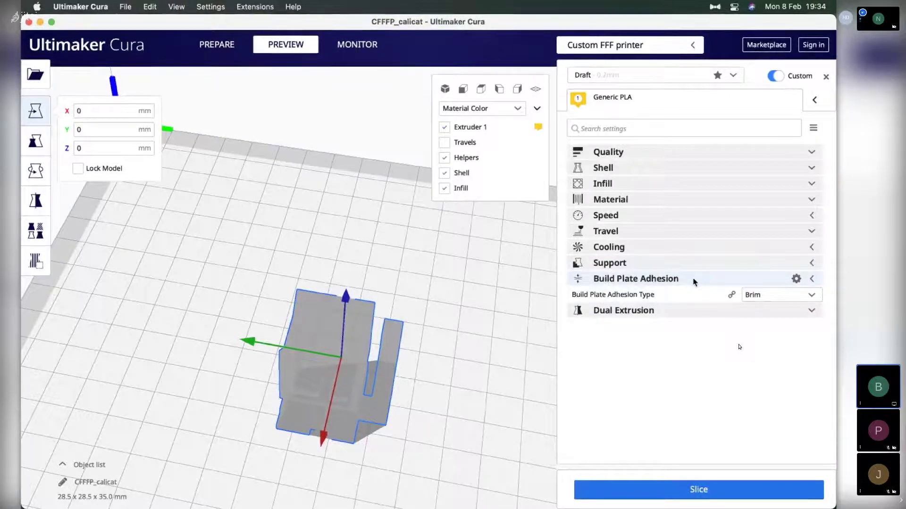
{"action": "left_click", "coordinate": [765, 299]}
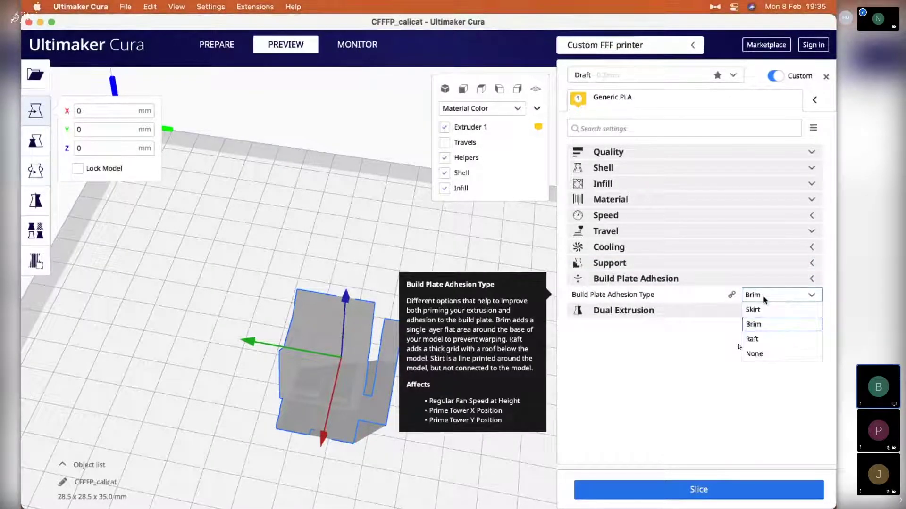
Slice the cat with the Brim adhesion type and inspect all layers up to 172 from several sides.
{"action": "left_click", "coordinate": [643, 490]}
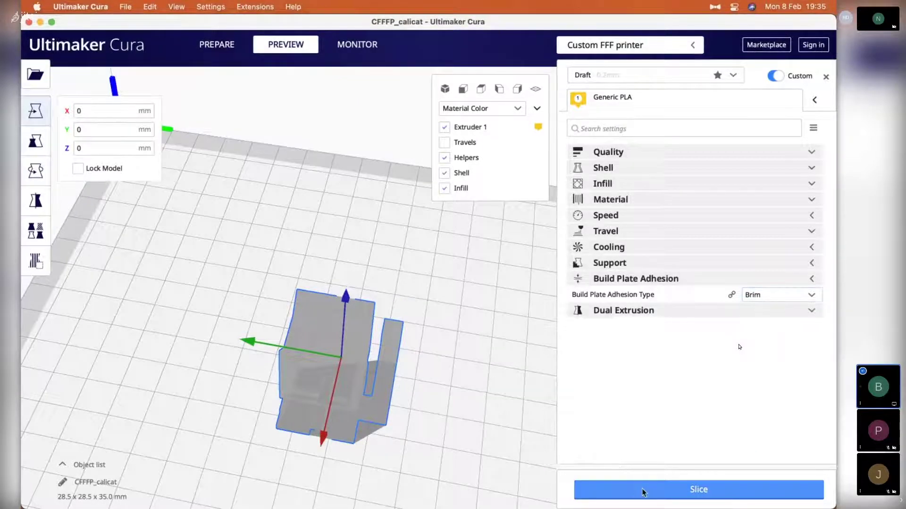
{"action": "left_click", "coordinate": [643, 491]}
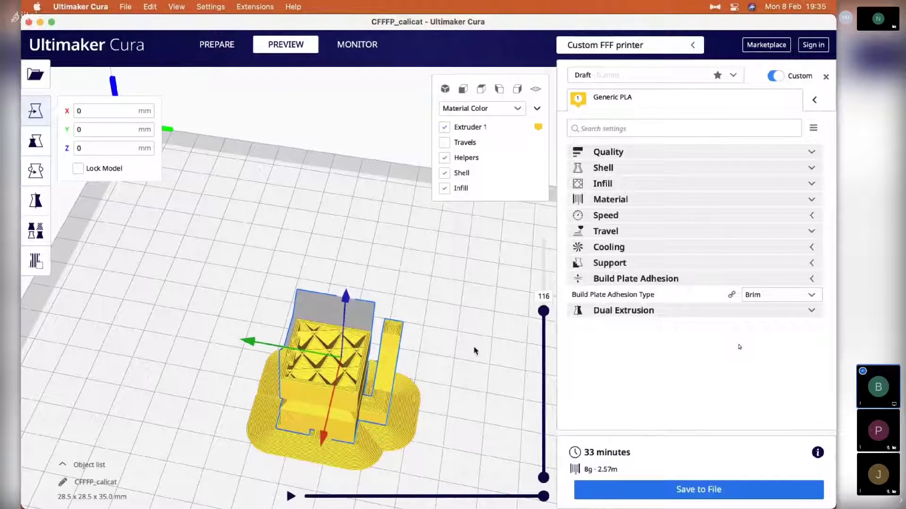
{"action": "left_click_drag", "start_coordinate": [545, 311], "coordinate": [549, 220]}
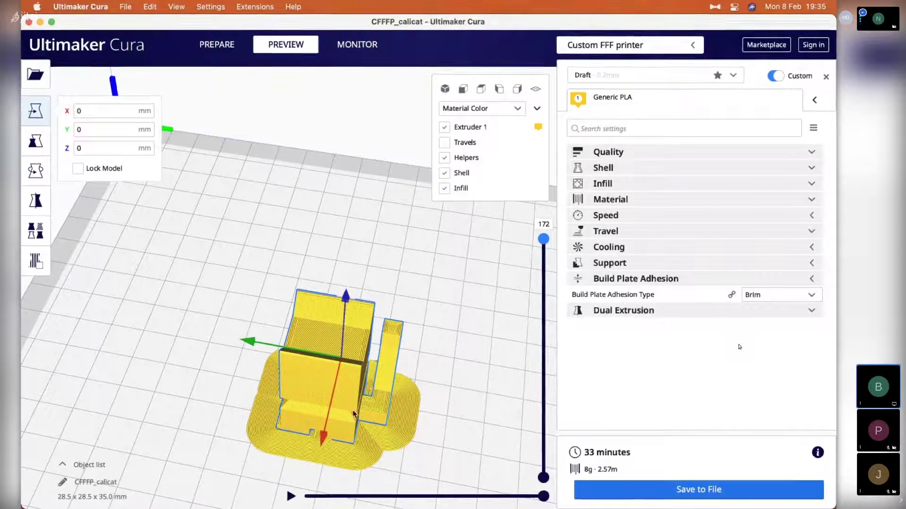
{"action": "right_click_drag", "start_coordinate": [333, 471], "coordinate": [360, 430]}
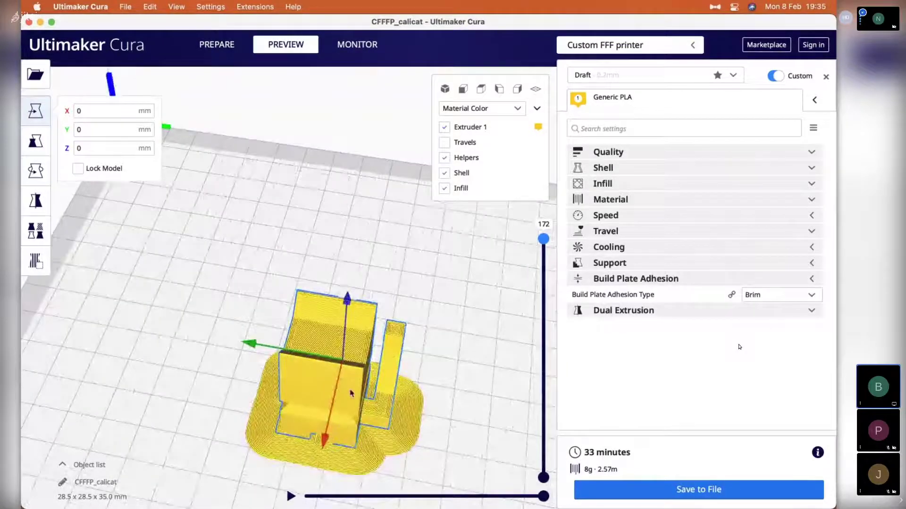
{"action": "right_click_drag", "start_coordinate": [350, 390], "coordinate": [464, 295]}
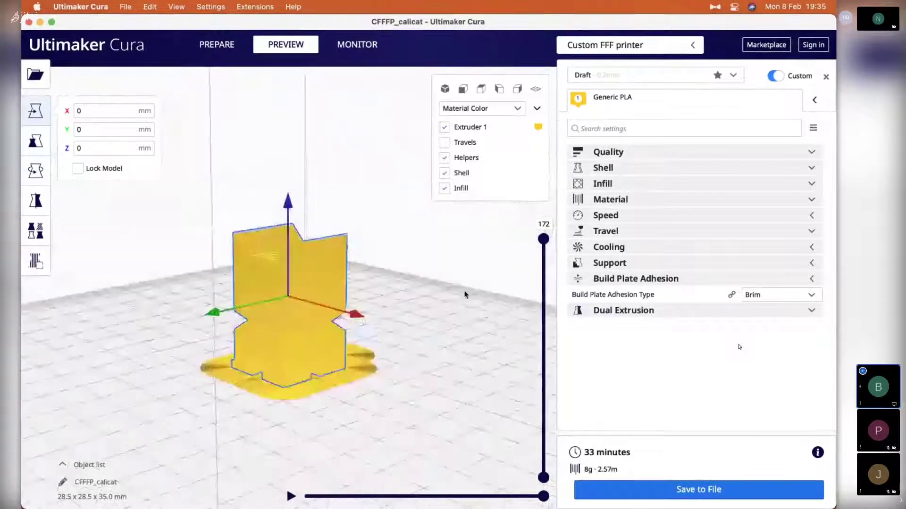
{"action": "right_click_drag", "start_coordinate": [312, 358], "coordinate": [474, 338]}
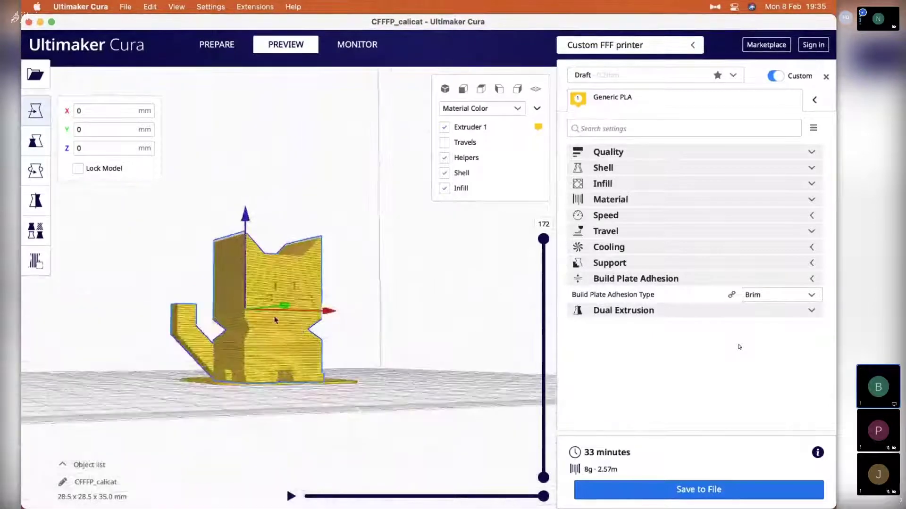
{"action": "right_click_drag", "start_coordinate": [276, 320], "coordinate": [182, 328]}
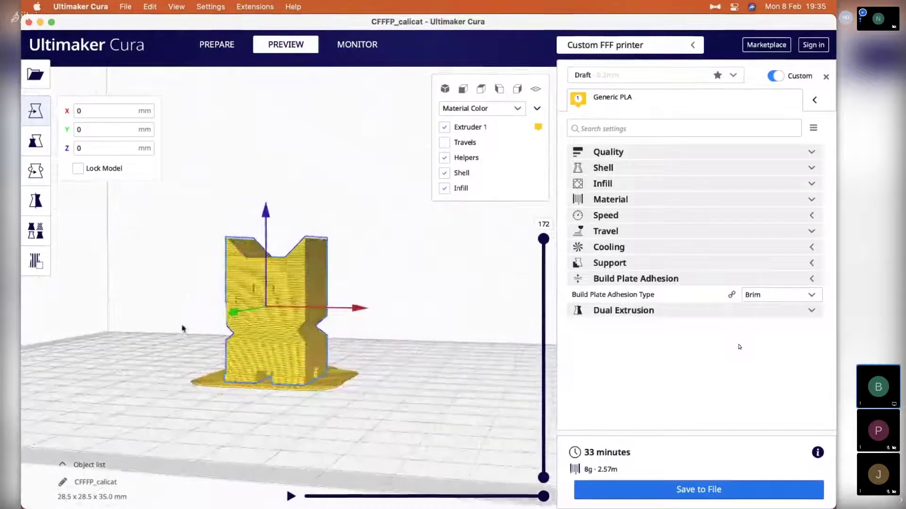
Set the Build Plate Adhesion Type to Skirt, slice the cat and view its skirt close up.
{"action": "left_click", "coordinate": [768, 297]}
{"action": "left_click", "coordinate": [770, 312]}
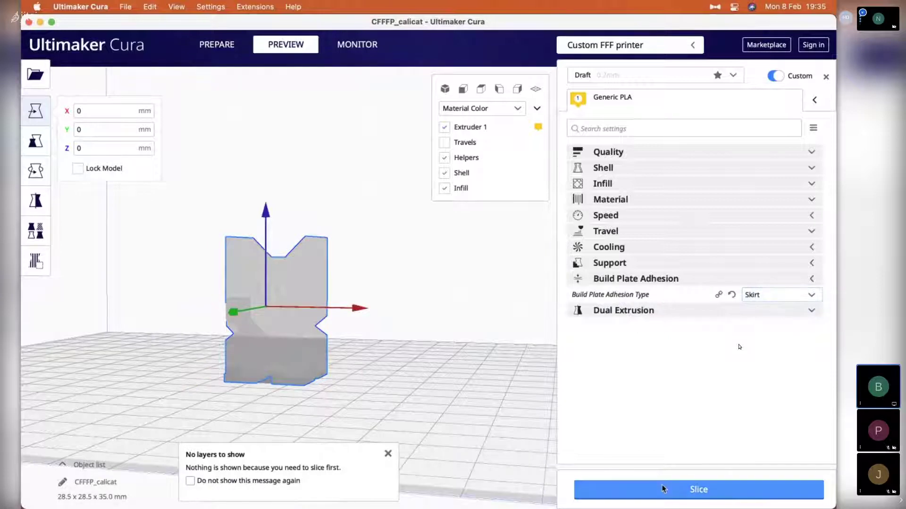
{"action": "left_click", "coordinate": [661, 488]}
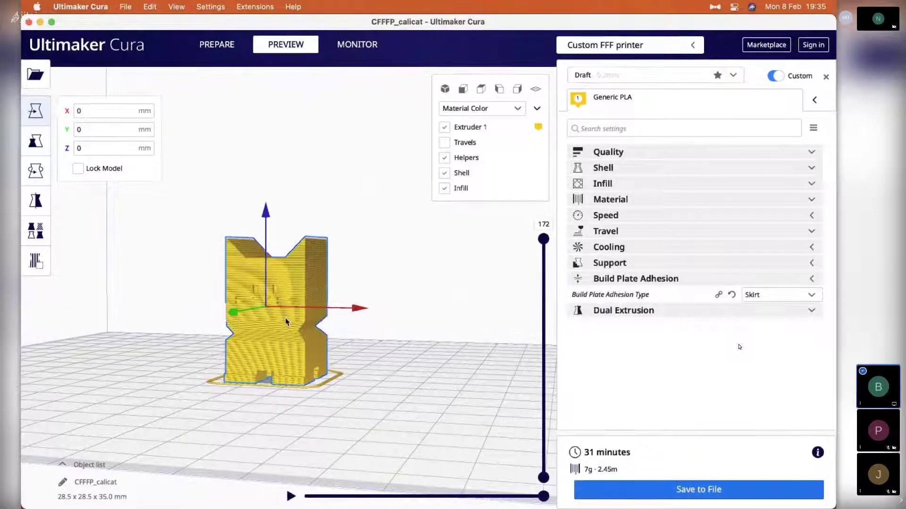
{"action": "scroll", "coordinate": [287, 321], "scroll_direction": "up", "scroll_amount": 2}
{"action": "scroll", "coordinate": [286, 321], "scroll_direction": "up", "scroll_amount": 2}
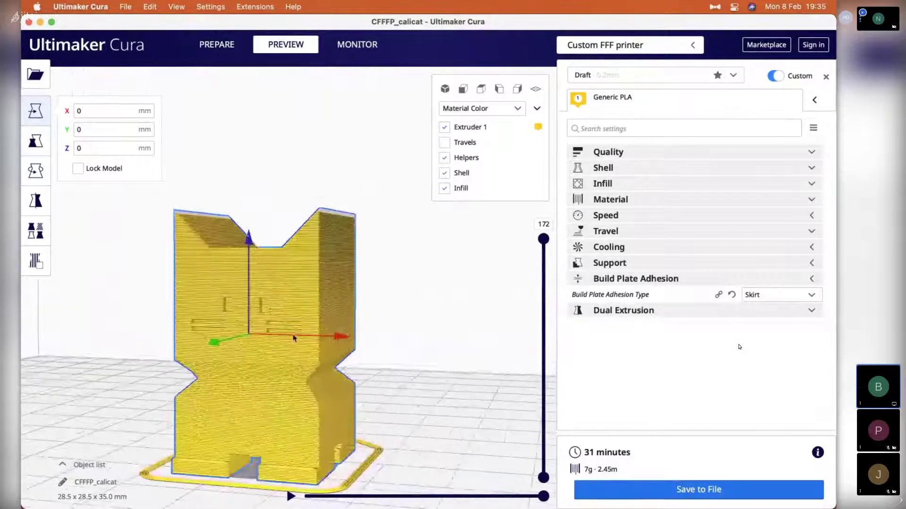
Undo the cat's accidental shift along the X axis, clear the selection and slice the model again.
{"action": "left_click_drag", "start_coordinate": [293, 337], "coordinate": [302, 333]}
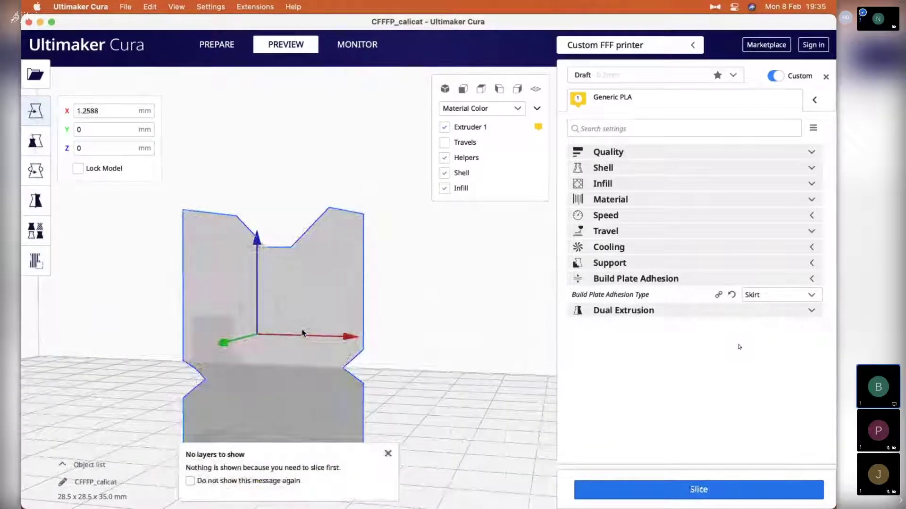
{"action": "left_click", "coordinate": [462, 400]}
{"action": "left_click", "coordinate": [388, 454]}
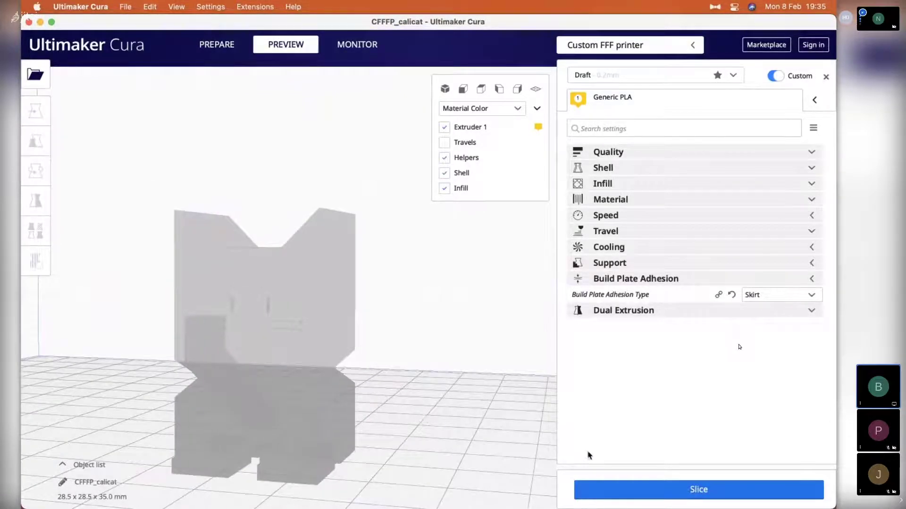
{"action": "left_click", "coordinate": [623, 486]}
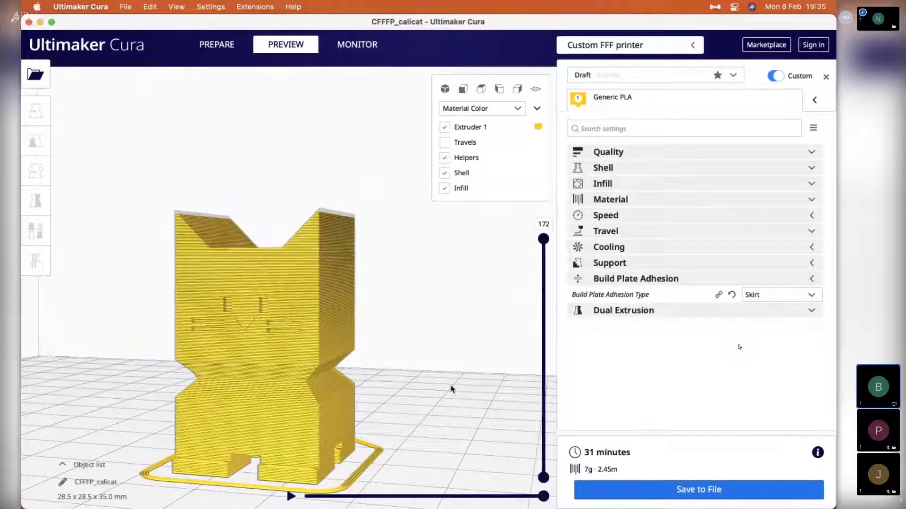
Collapse the Build Plate Adhesion settings and inspect the cat's layers from 172 down to 25 and back up.
{"action": "middle_click_drag", "start_coordinate": [451, 388], "coordinate": [483, 372]}
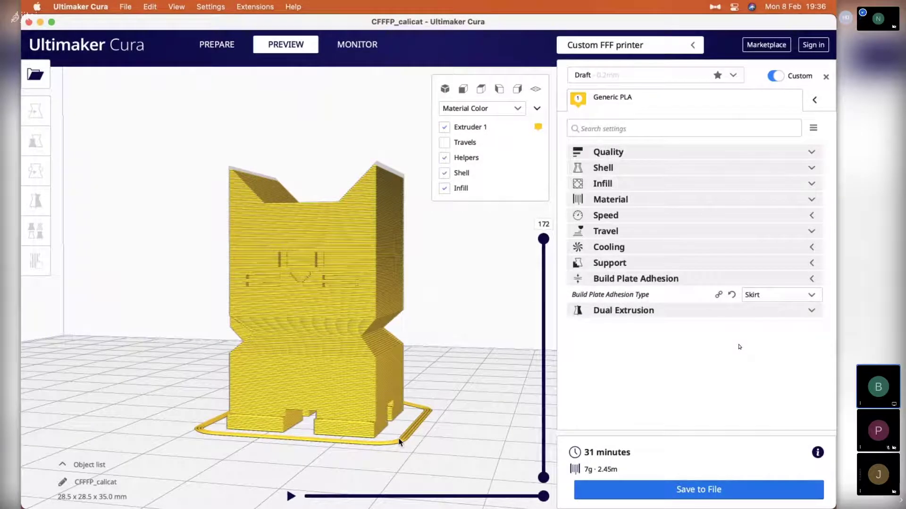
{"action": "left_click", "coordinate": [693, 281]}
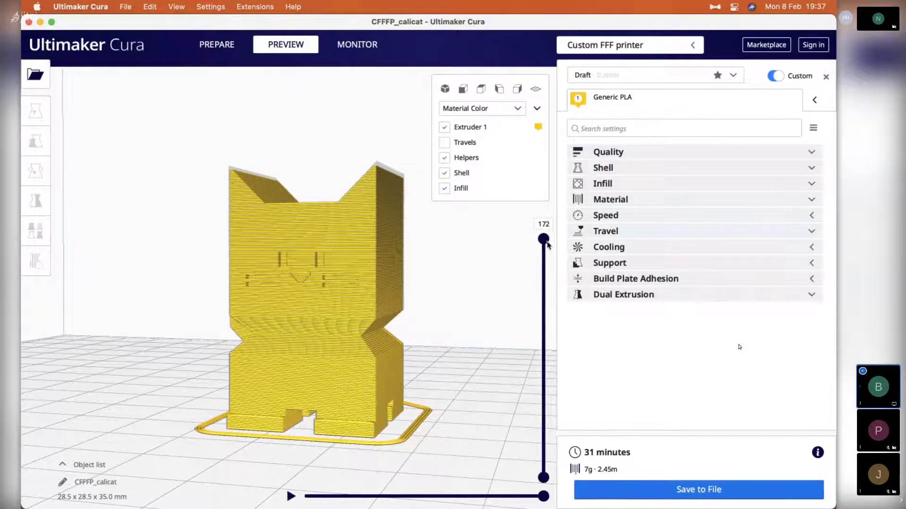
{"action": "left_click_drag", "start_coordinate": [546, 241], "coordinate": [542, 334]}
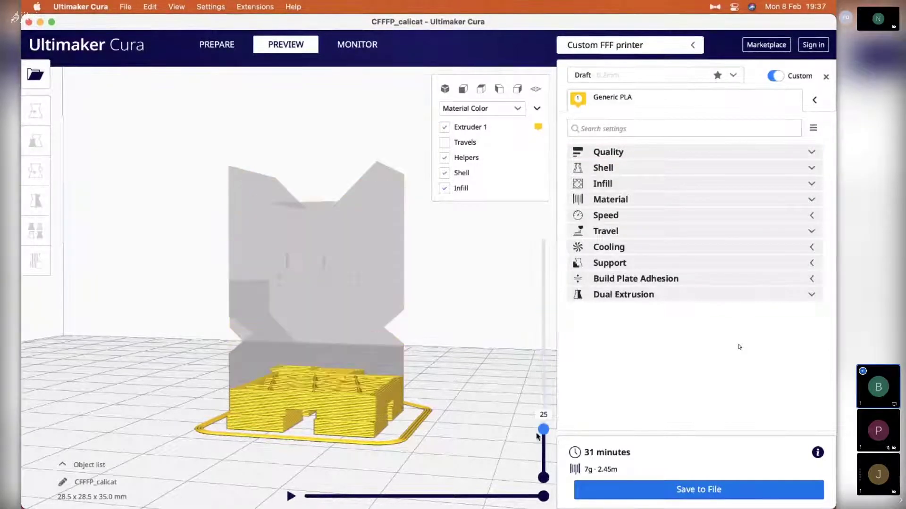
{"action": "left_click_drag", "start_coordinate": [538, 436], "coordinate": [501, 225]}
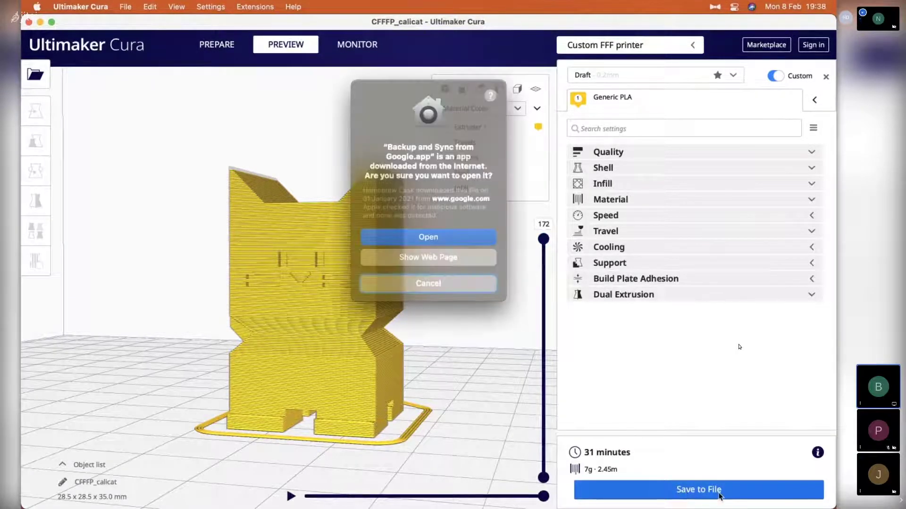
Try to save the sliced cat as CFFFP_calicat.gcode on the Asgard drive, then check the Downloads folder in Finder.
{"action": "left_click", "coordinate": [719, 493]}
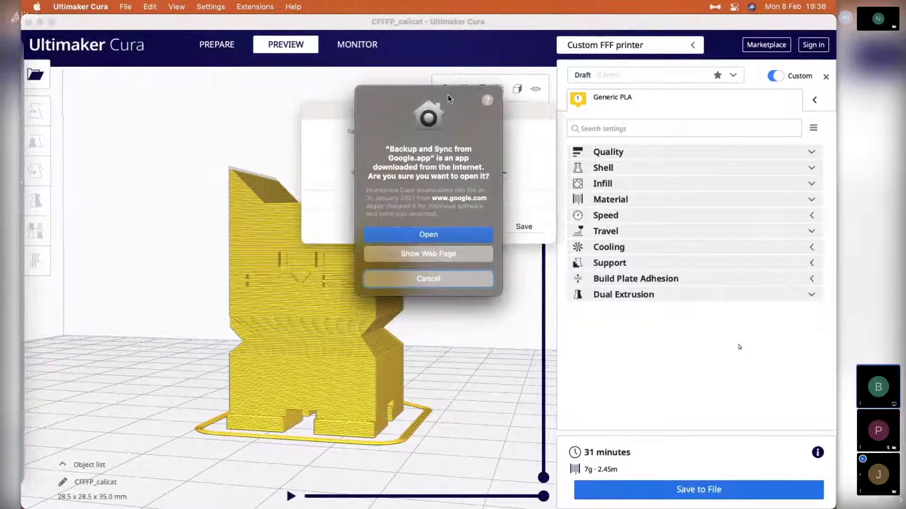
{"action": "left_click", "coordinate": [439, 282]}
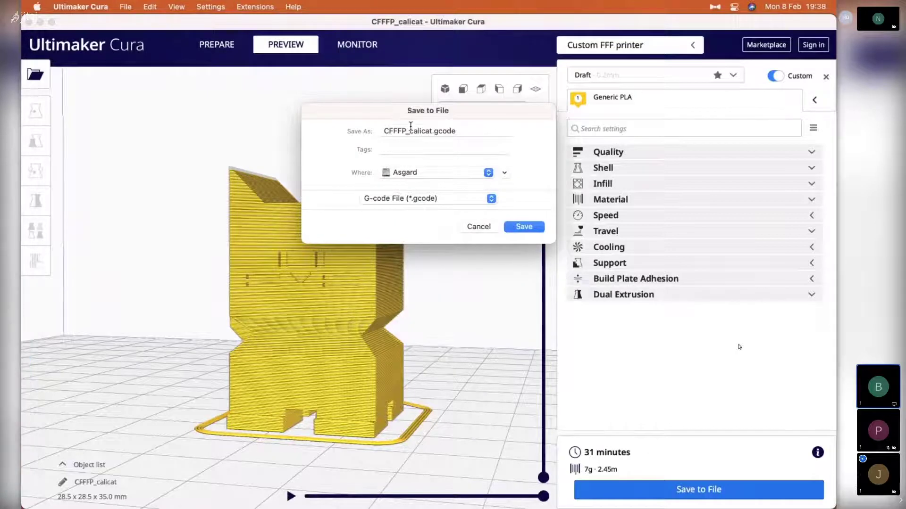
{"action": "left_click", "coordinate": [524, 226]}
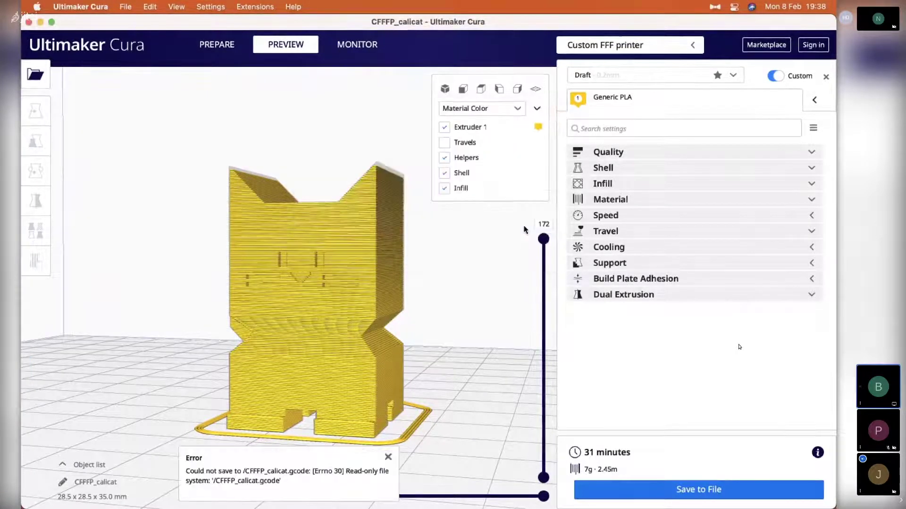
{"action": "left_click", "coordinate": [43, 55]}
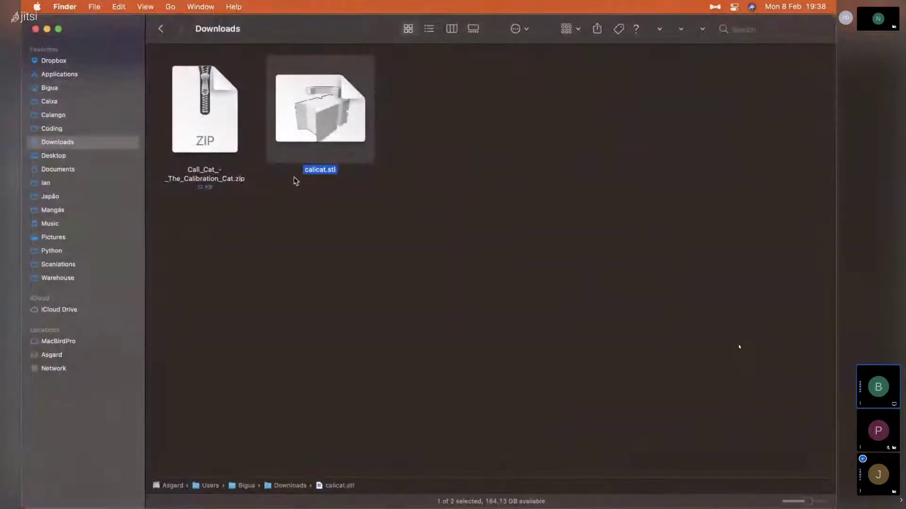
{"action": "key", "text": "super+Tab"}
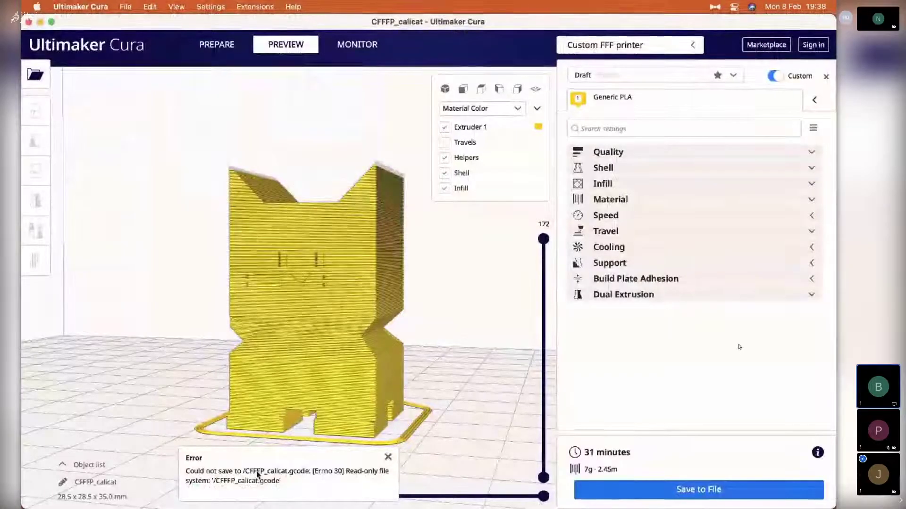
Save the sliced cat as CFFFP_calicat.gcode in the Downloads folder, granting Cura access to that folder.
{"action": "left_click", "coordinate": [637, 489]}
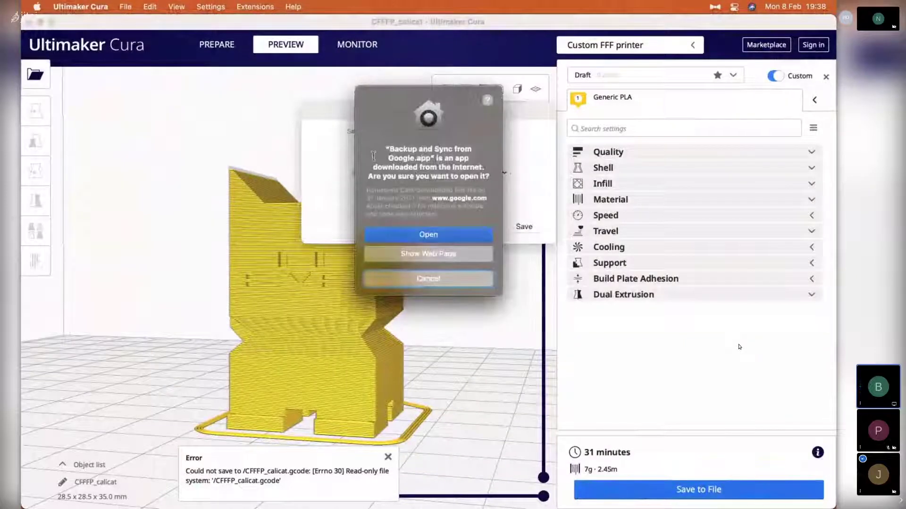
{"action": "left_click", "coordinate": [440, 234]}
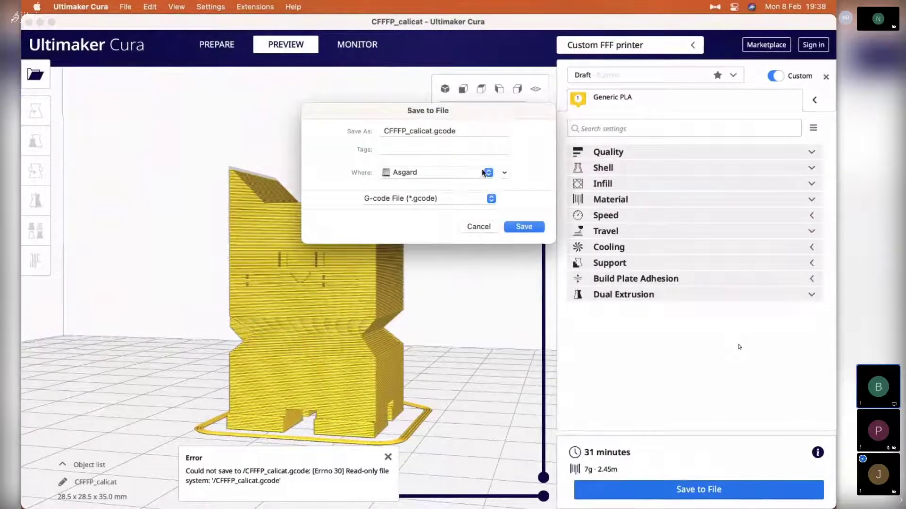
{"action": "left_click", "coordinate": [448, 173]}
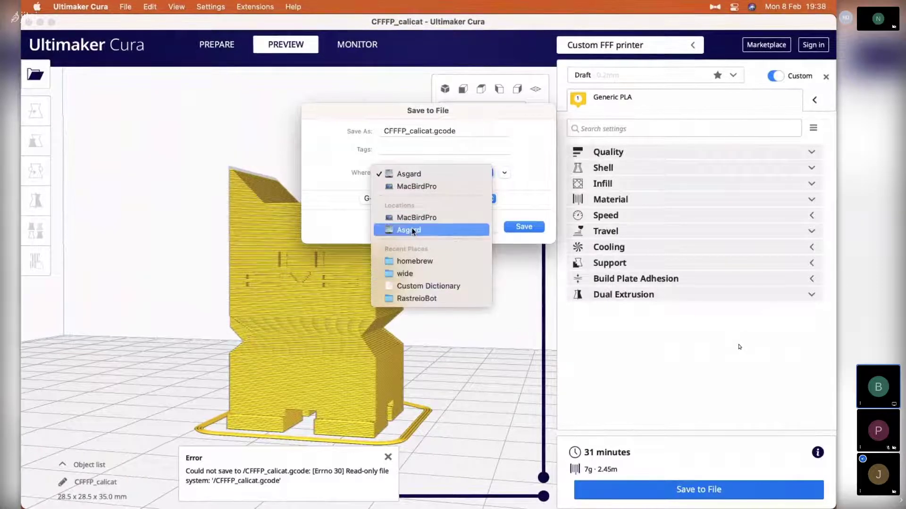
{"action": "left_click", "coordinate": [518, 180]}
{"action": "left_click", "coordinate": [505, 173]}
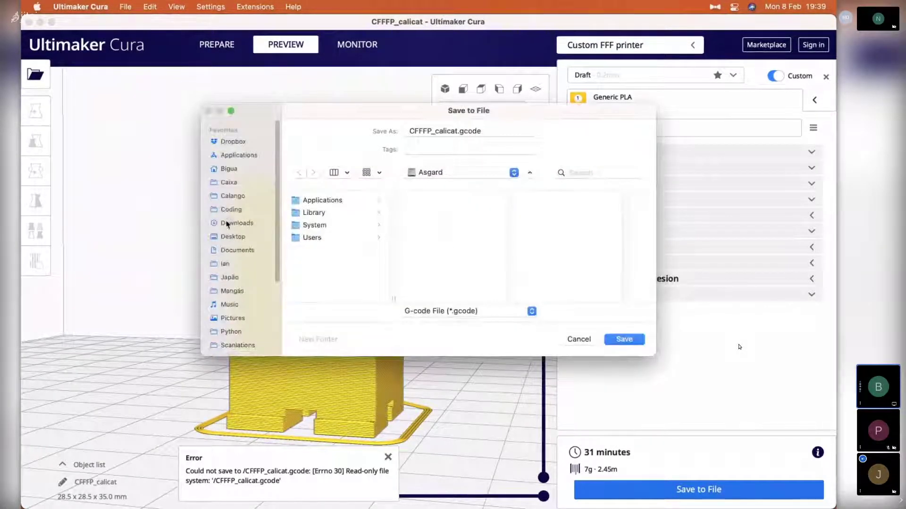
{"action": "left_click", "coordinate": [227, 223]}
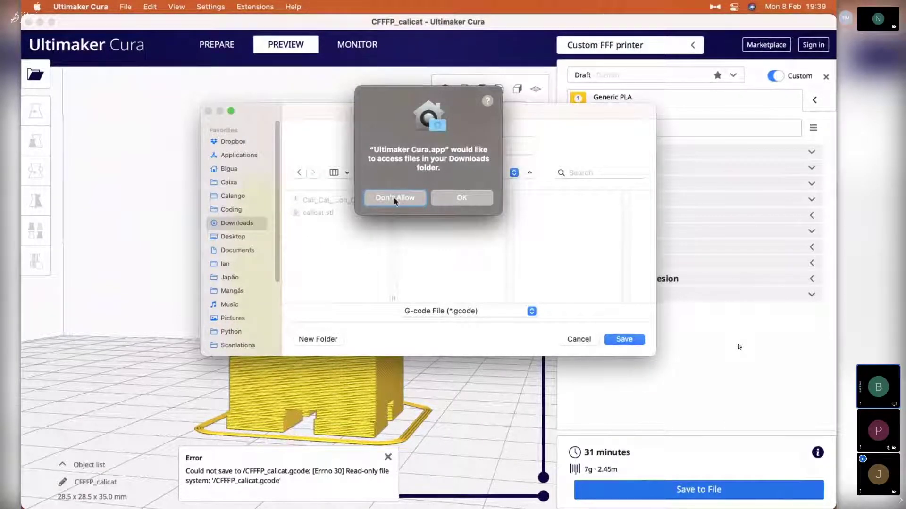
{"action": "left_click", "coordinate": [461, 199]}
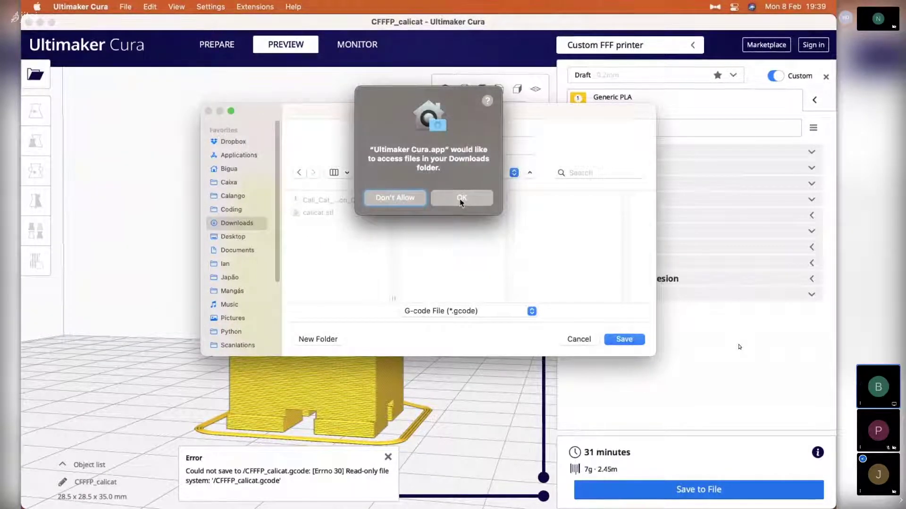
{"action": "left_click", "coordinate": [623, 340]}
Show the saved file in its folder and open CFFFP_calicat.gcode with Visual Studio Code.
{"action": "left_click", "coordinate": [359, 487]}
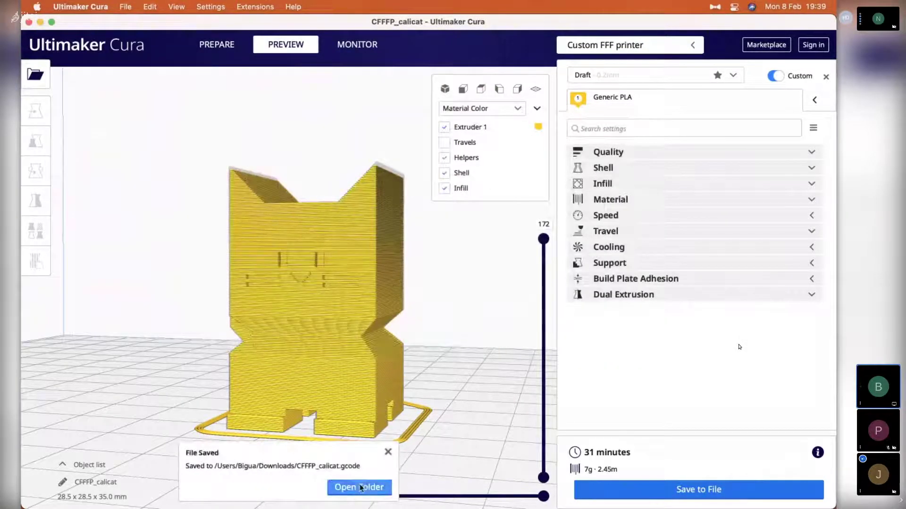
{"action": "right_click", "coordinate": [445, 119]}
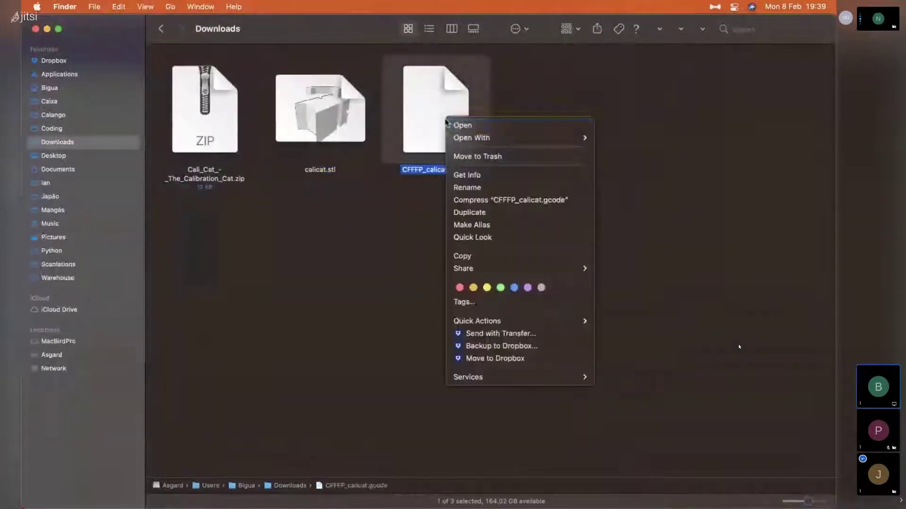
{"action": "mouse_move", "coordinate": [496, 138]}
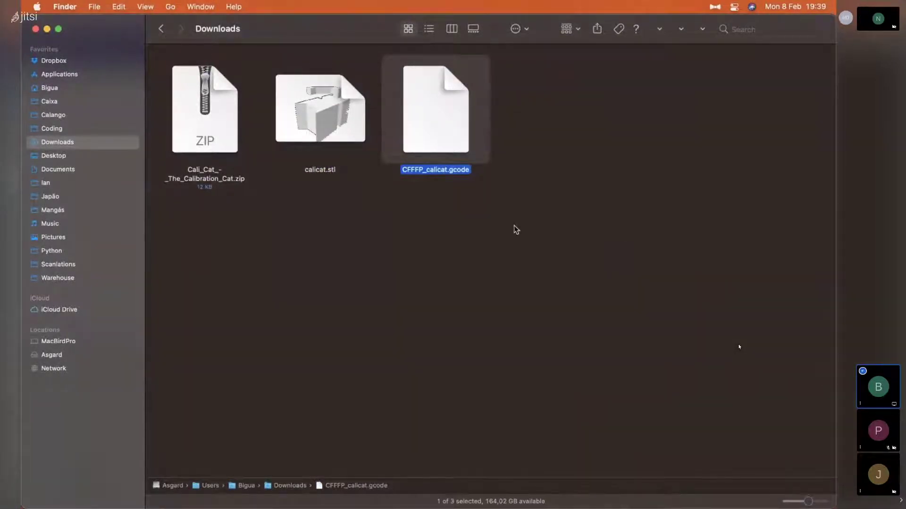
{"action": "key", "text": "super+o"}
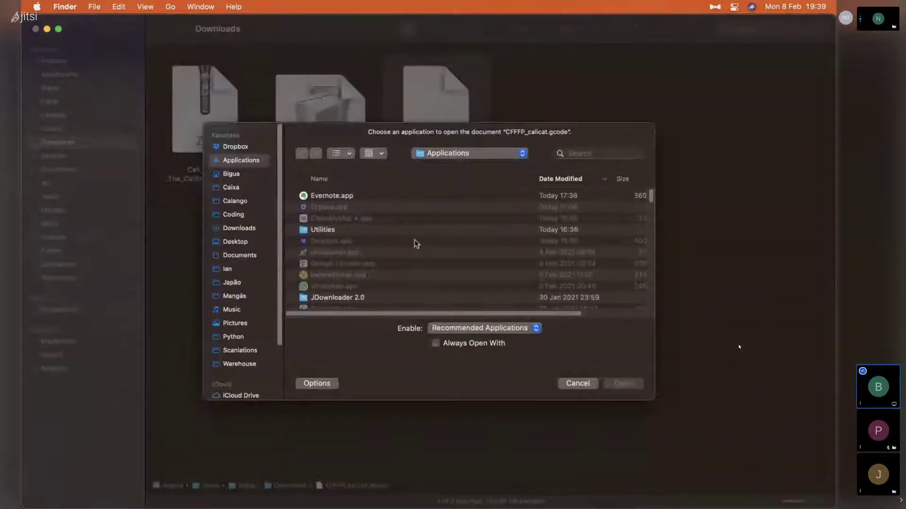
{"action": "scroll", "coordinate": [416, 244], "scroll_direction": "down", "scroll_amount": 15}
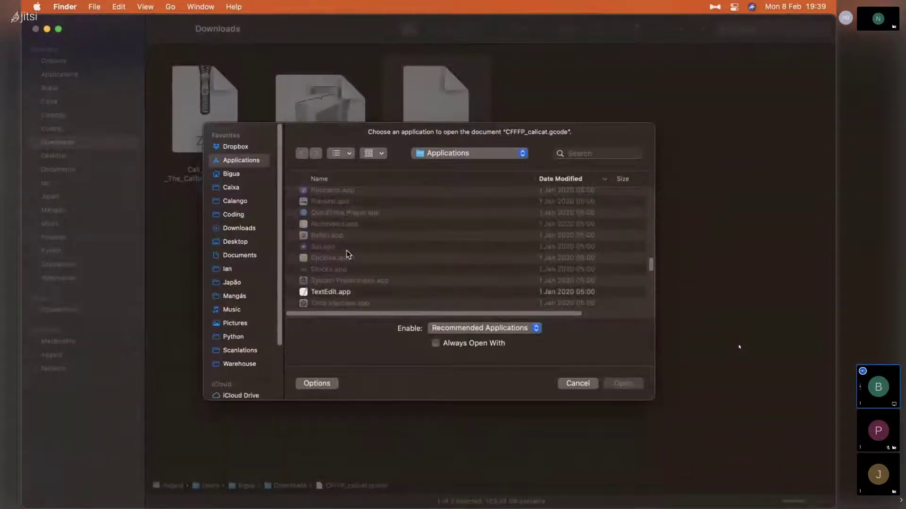
{"action": "scroll", "coordinate": [347, 255], "scroll_direction": "up", "scroll_amount": 10}
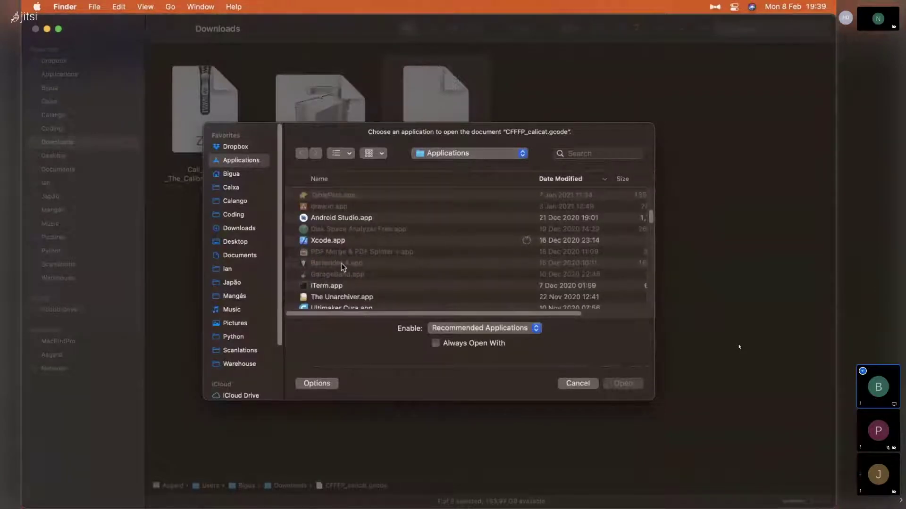
{"action": "scroll", "coordinate": [341, 263], "scroll_direction": "down", "scroll_amount": 3}
{"action": "scroll", "coordinate": [341, 264], "scroll_direction": "down", "scroll_amount": 5}
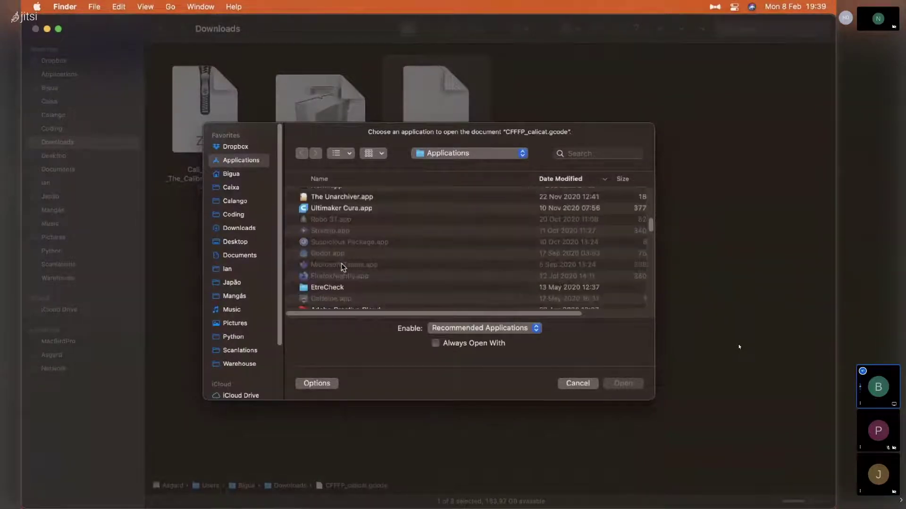
{"action": "scroll", "coordinate": [342, 265], "scroll_direction": "up", "scroll_amount": 8}
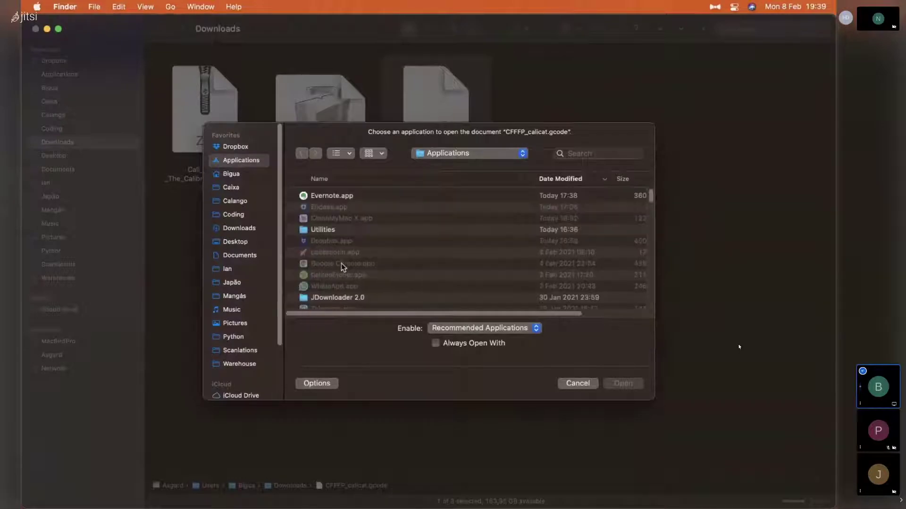
{"action": "scroll", "coordinate": [341, 265], "scroll_direction": "down", "scroll_amount": 3}
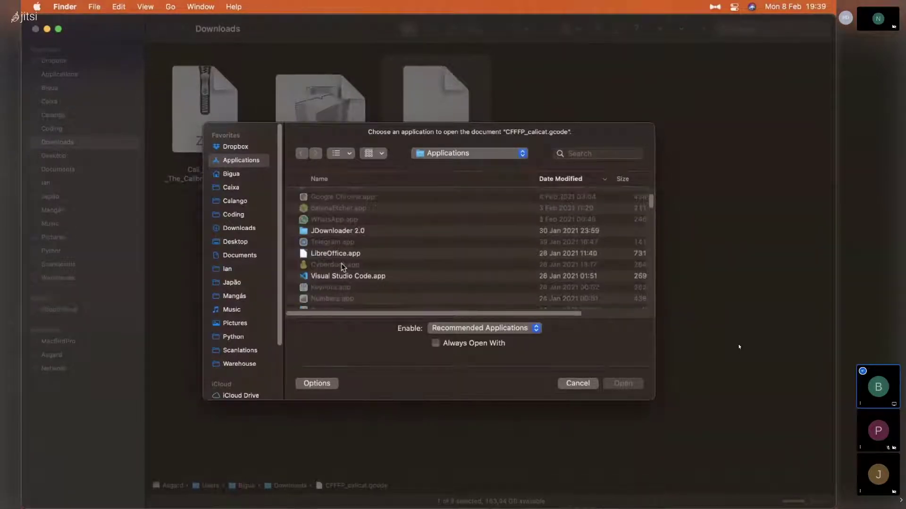
{"action": "double_click", "coordinate": [345, 268]}
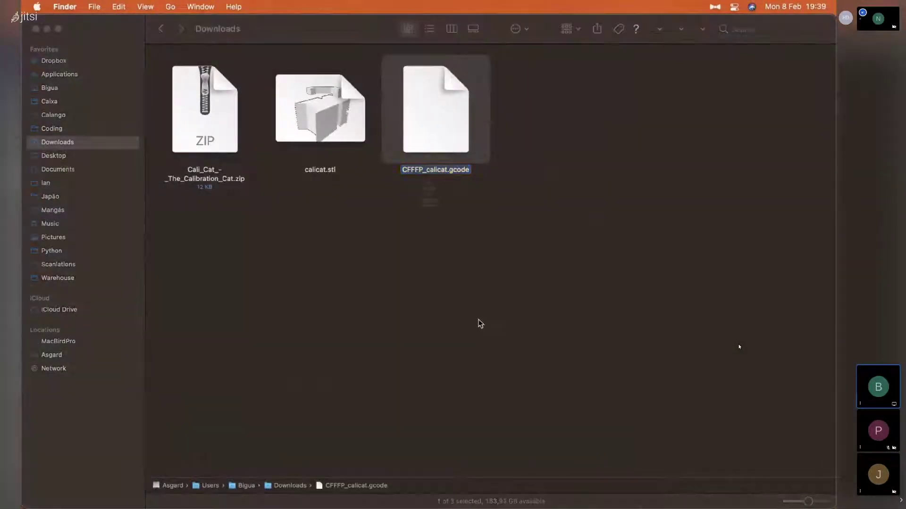
{"action": "left_click", "coordinate": [419, 242]}
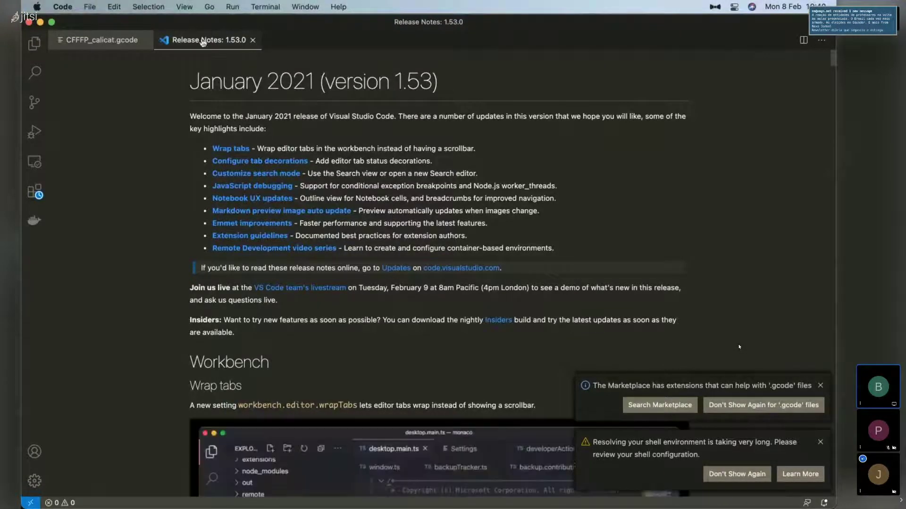
Close the Release Notes and dismiss the .gcode extension and shell environment notifications.
{"action": "left_click", "coordinate": [252, 39]}
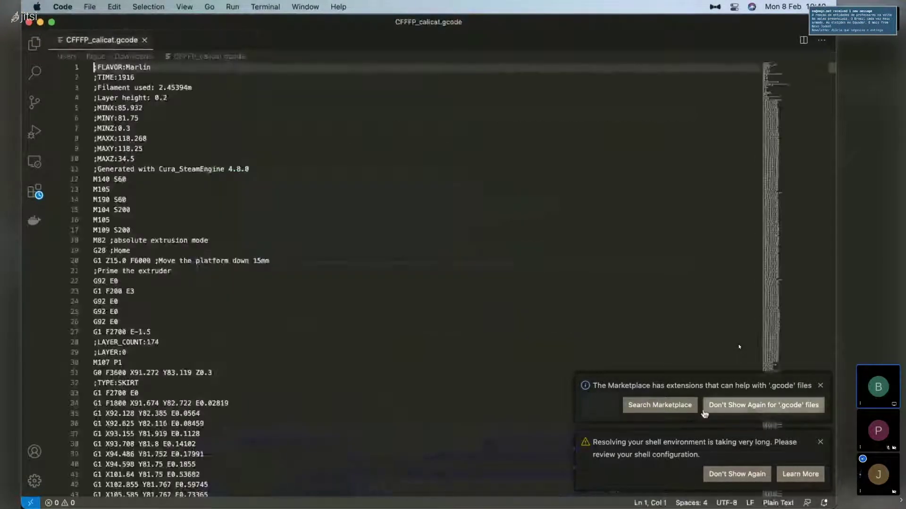
{"action": "left_click", "coordinate": [821, 385]}
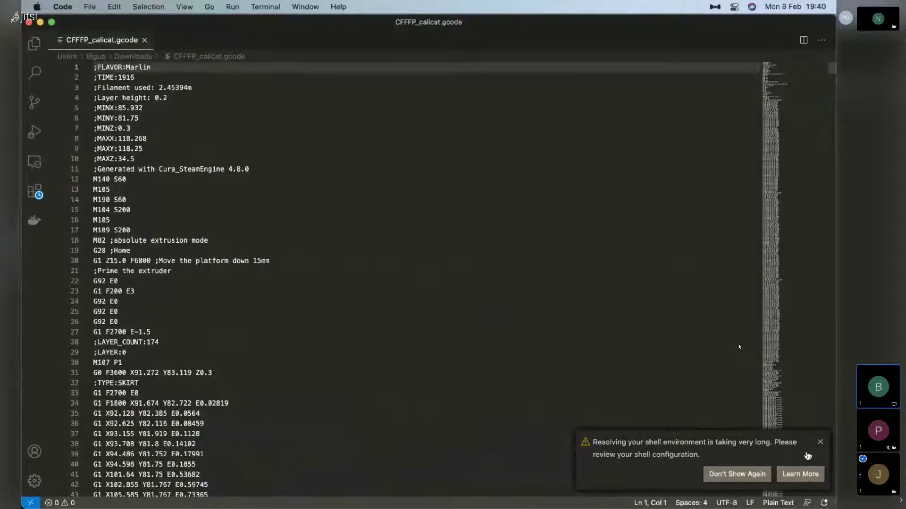
{"action": "left_click", "coordinate": [820, 442]}
Examine the G-code from the header and skirt through the layer moves, and highlight the ;TYPE:FILL comment on line 6137.
{"action": "scroll", "coordinate": [314, 258], "scroll_direction": "down", "scroll_amount": 4}
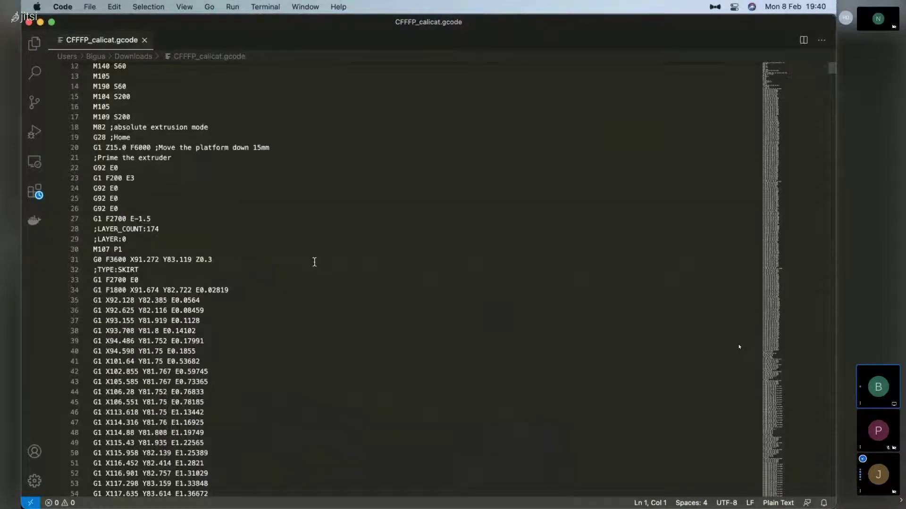
{"action": "scroll", "coordinate": [314, 261], "scroll_direction": "down", "scroll_amount": 15}
{"action": "scroll", "coordinate": [314, 261], "scroll_direction": "down", "scroll_amount": 20}
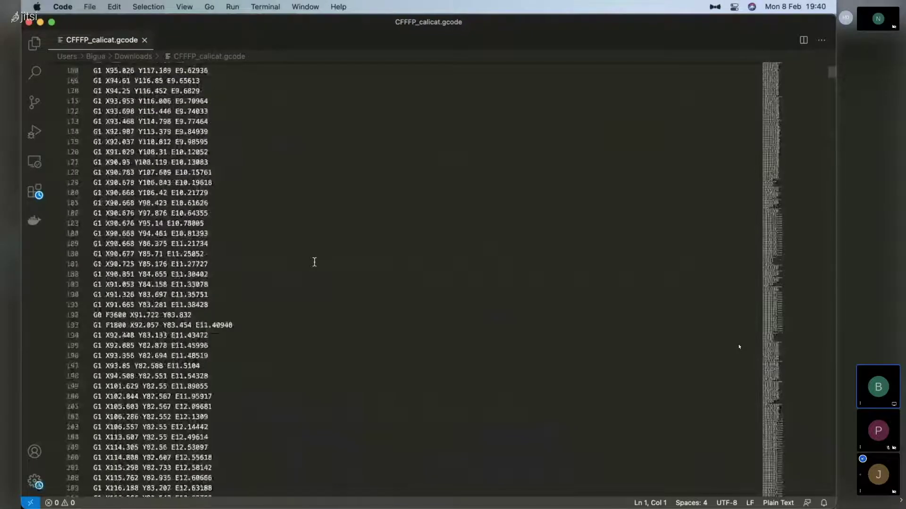
{"action": "scroll", "coordinate": [527, 209], "scroll_direction": "down", "scroll_amount": 18}
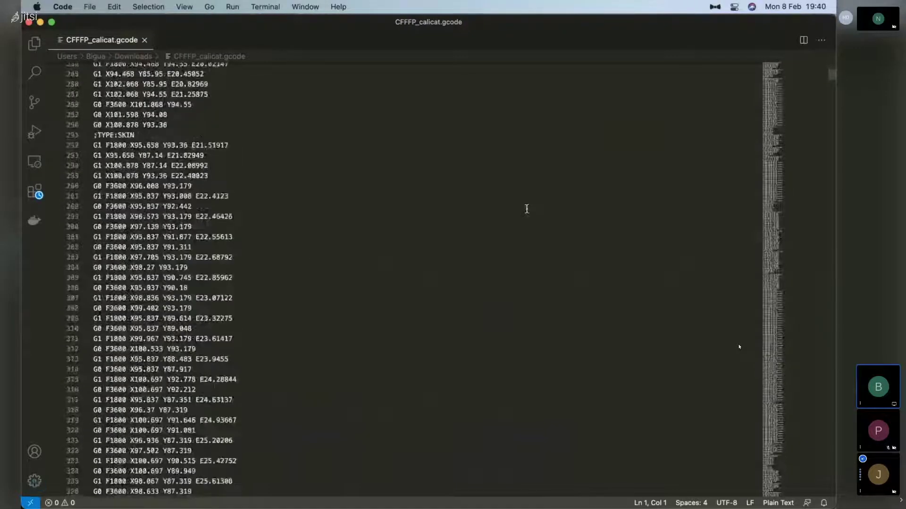
{"action": "scroll", "coordinate": [527, 209], "scroll_direction": "down", "scroll_amount": 20}
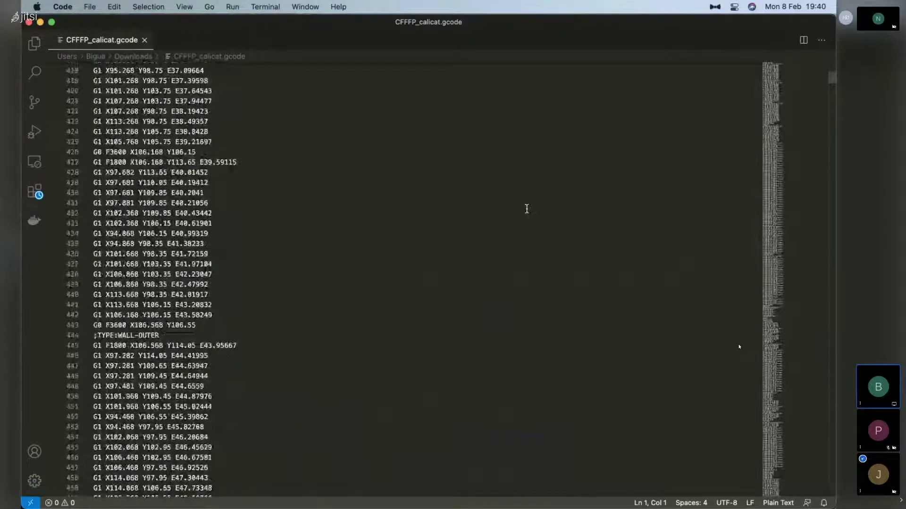
{"action": "scroll", "coordinate": [527, 209], "scroll_direction": "down", "scroll_amount": 20}
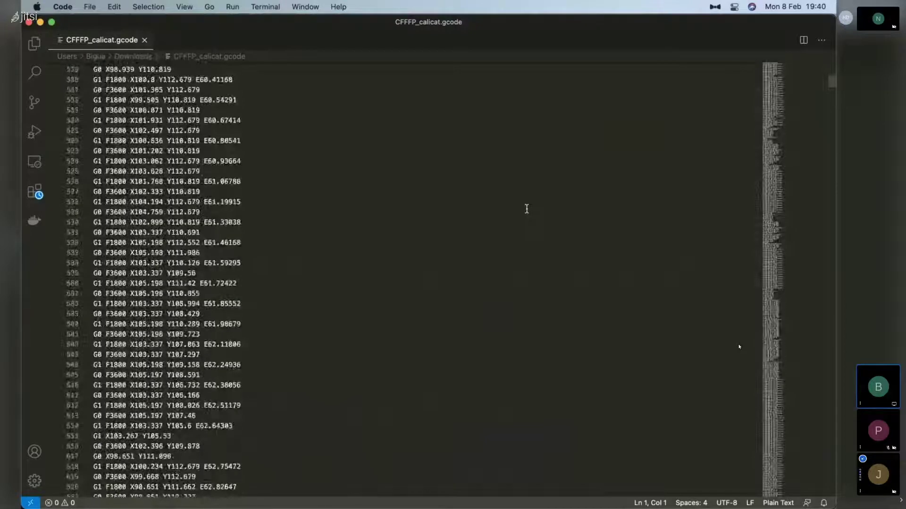
{"action": "scroll", "coordinate": [527, 209], "scroll_direction": "down", "scroll_amount": 8}
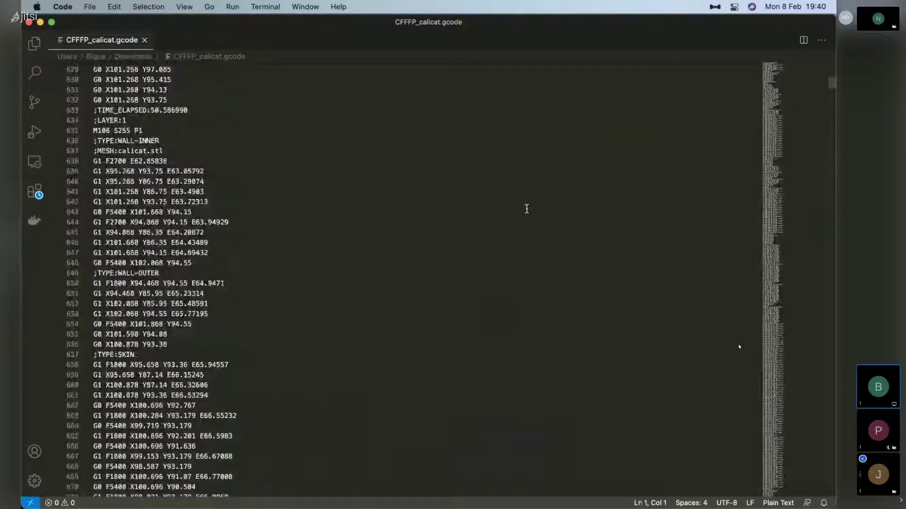
{"action": "scroll", "coordinate": [527, 209], "scroll_direction": "down", "scroll_amount": 16}
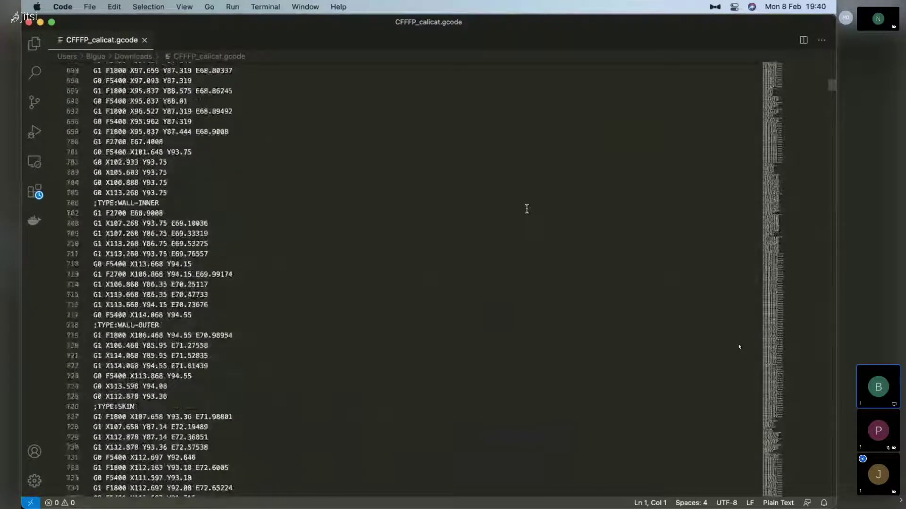
{"action": "scroll", "coordinate": [527, 209], "scroll_direction": "down", "scroll_amount": 20}
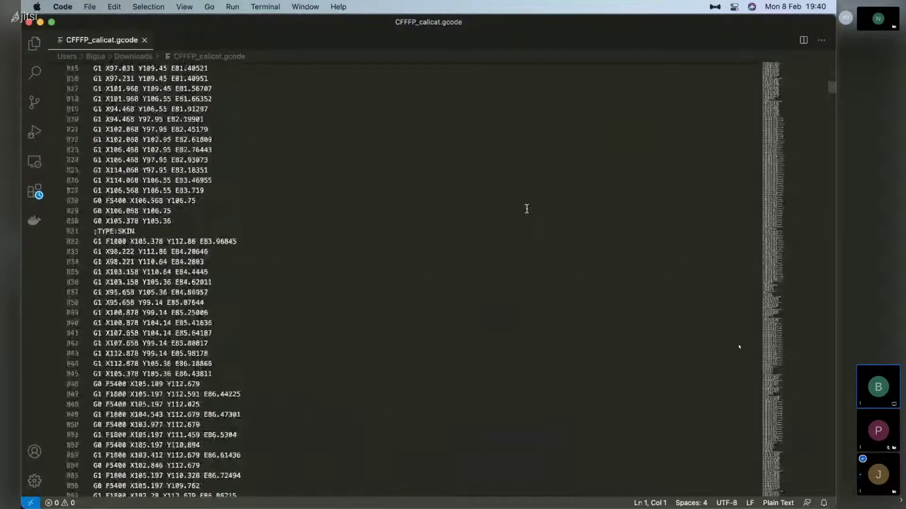
{"action": "scroll", "coordinate": [527, 209], "scroll_direction": "down", "scroll_amount": 10}
{"action": "left_click_drag", "start_coordinate": [764, 117], "coordinate": [805, 216]}
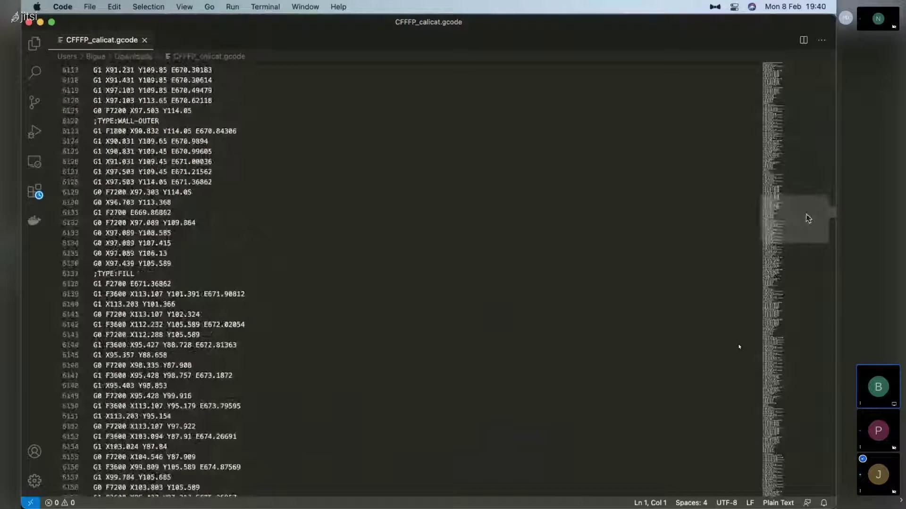
{"action": "triple_click", "coordinate": [155, 272]}
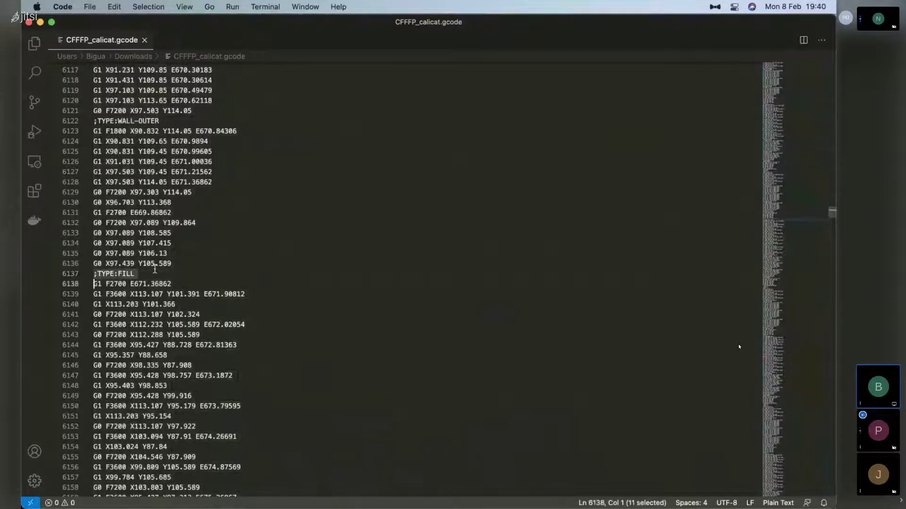
{"action": "left_click", "coordinate": [97, 184]}
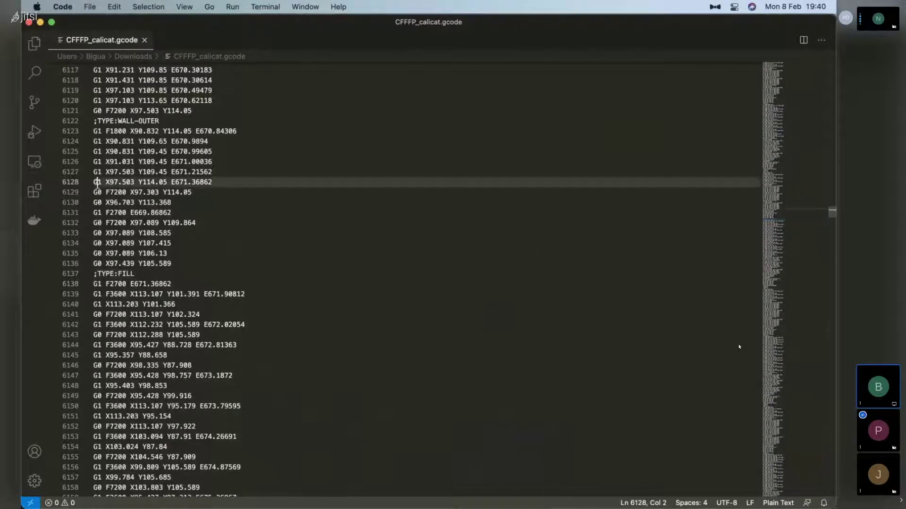